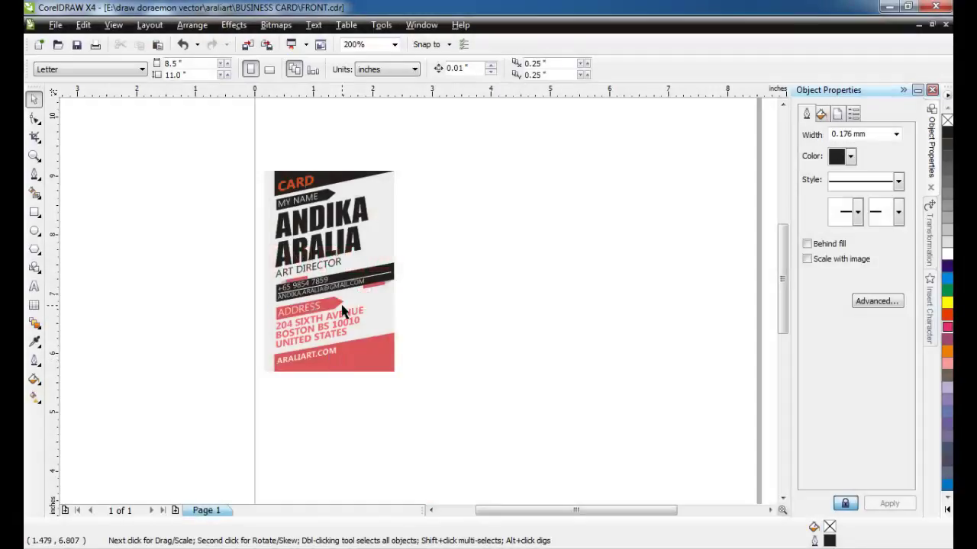
# Draw a 2.2 × 3.4 inch rectangle to the right of the front card
pyautogui.click(342, 311)
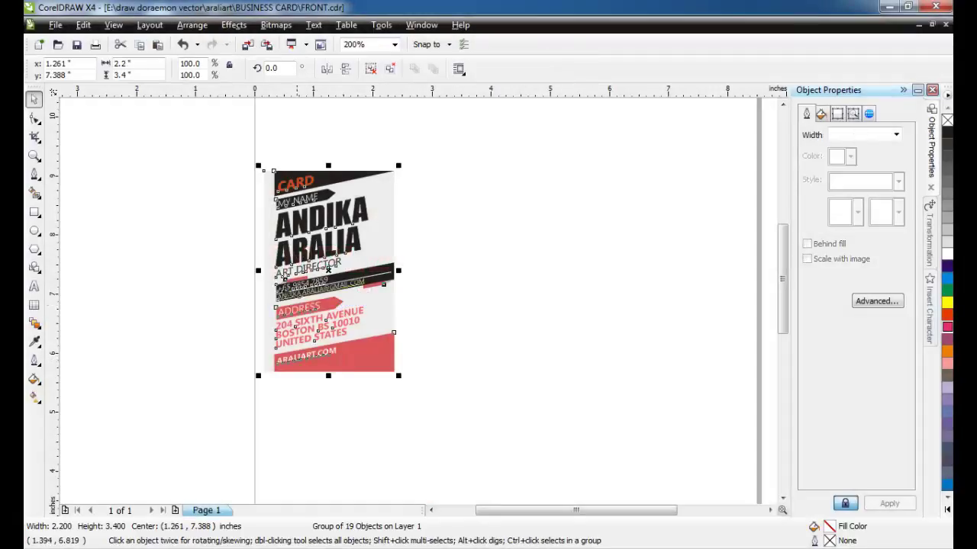
pyautogui.click(162, 272)
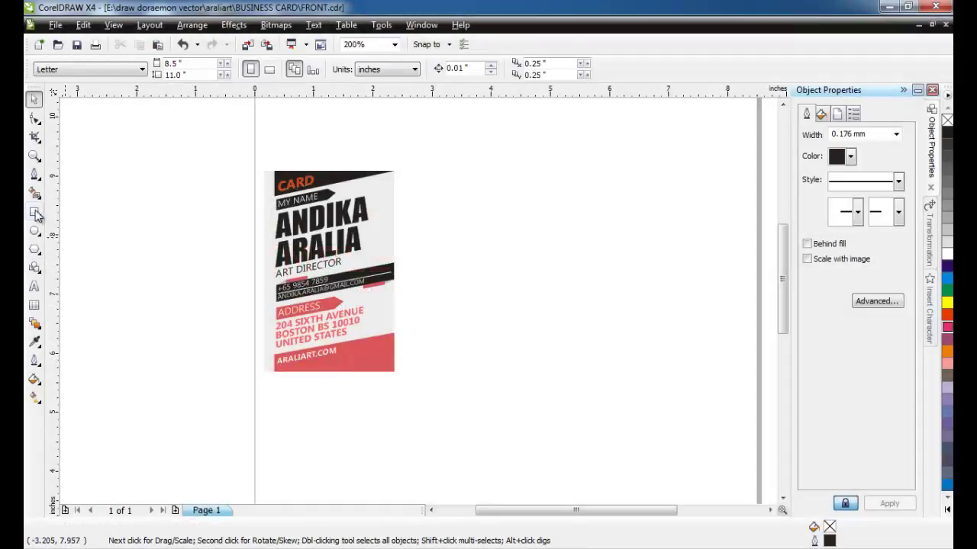
pyautogui.click(34, 213)
pyautogui.moveTo(467, 171); pyautogui.dragTo(595, 373)
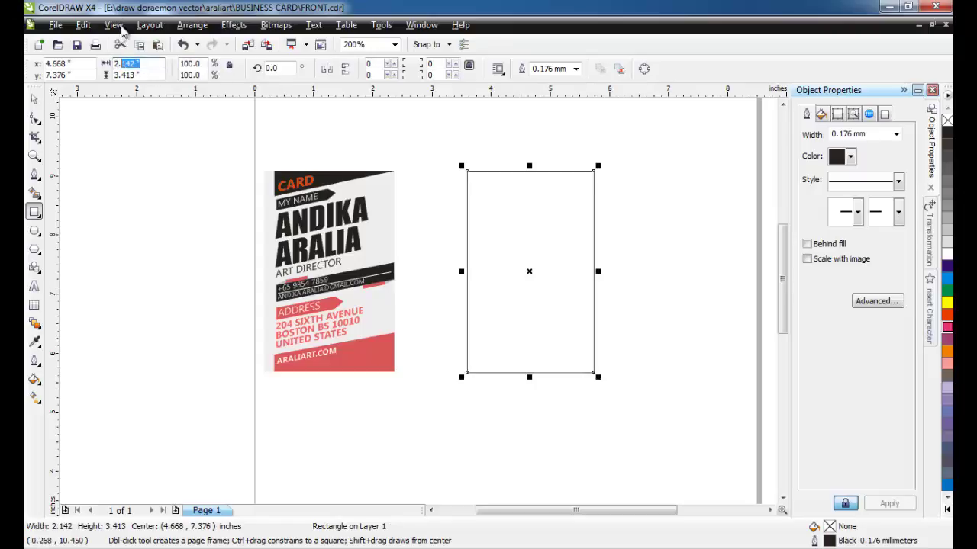
pyautogui.write('2')
pyautogui.press('Tab')
pyautogui.write('3.4')
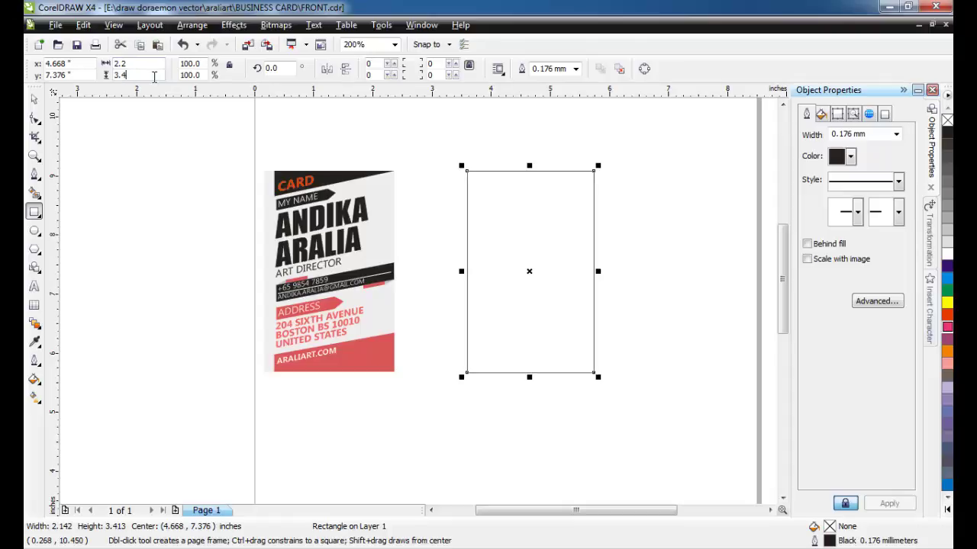
pyautogui.press('Return')
pyautogui.press('space')
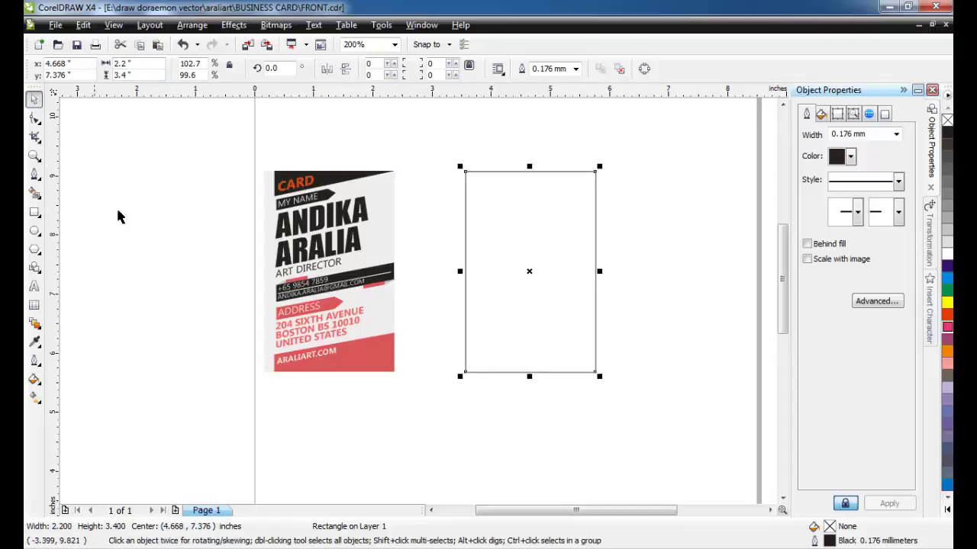
pyautogui.click(413, 382)
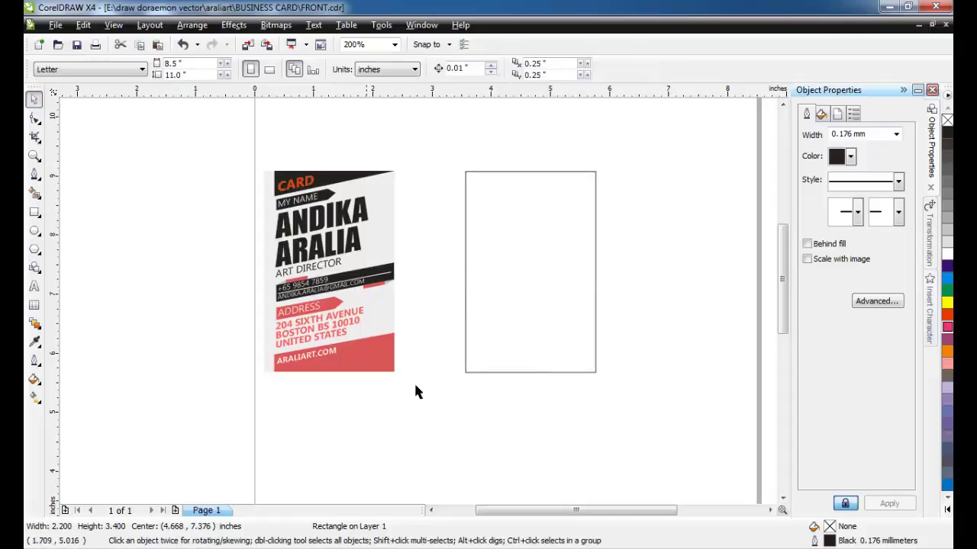
pyautogui.click(478, 272)
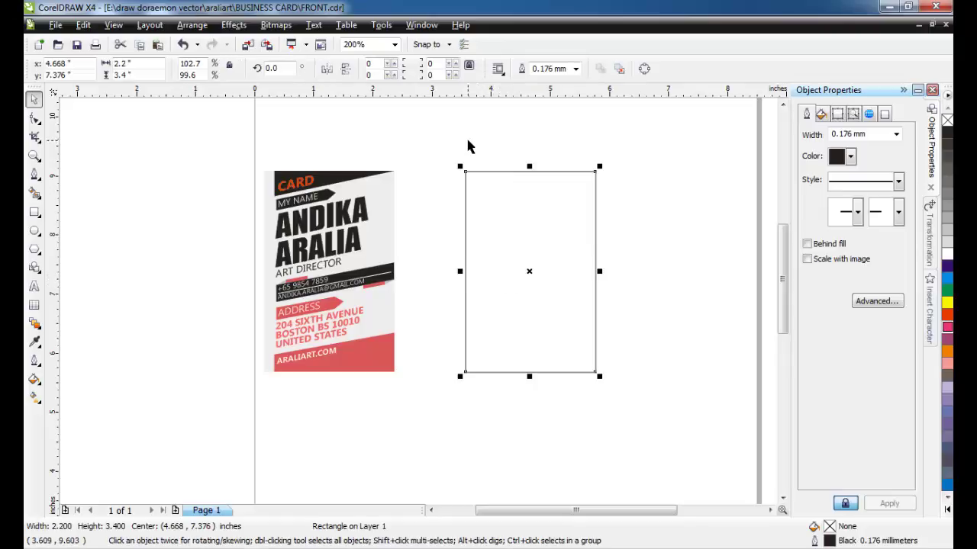
pyautogui.click(82, 239)
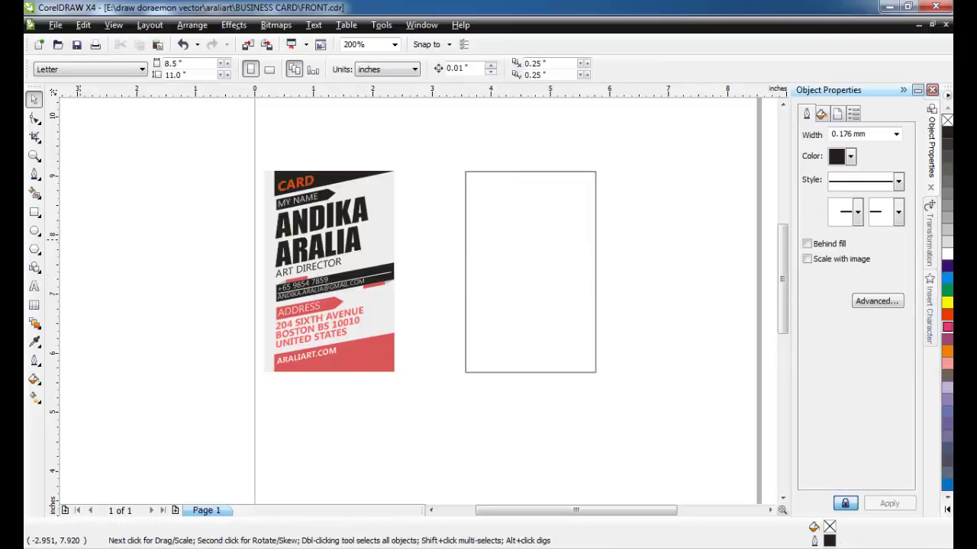
pyautogui.click(35, 288)
# Type BRANDING beside the card back and set it in Impact
pyautogui.click(483, 205)
pyautogui.write('BRANDIN')
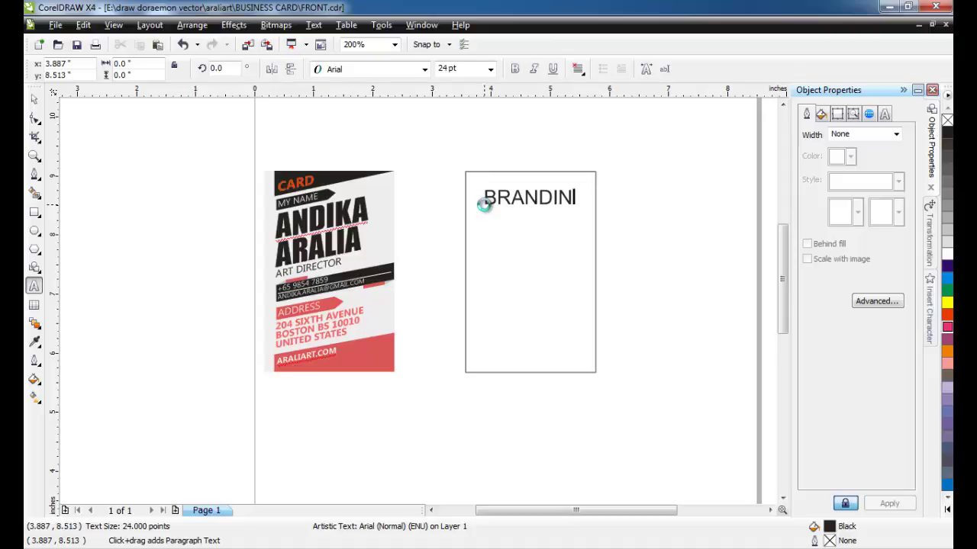
pyautogui.write('G')
pyautogui.click(33, 100)
pyautogui.click(424, 69)
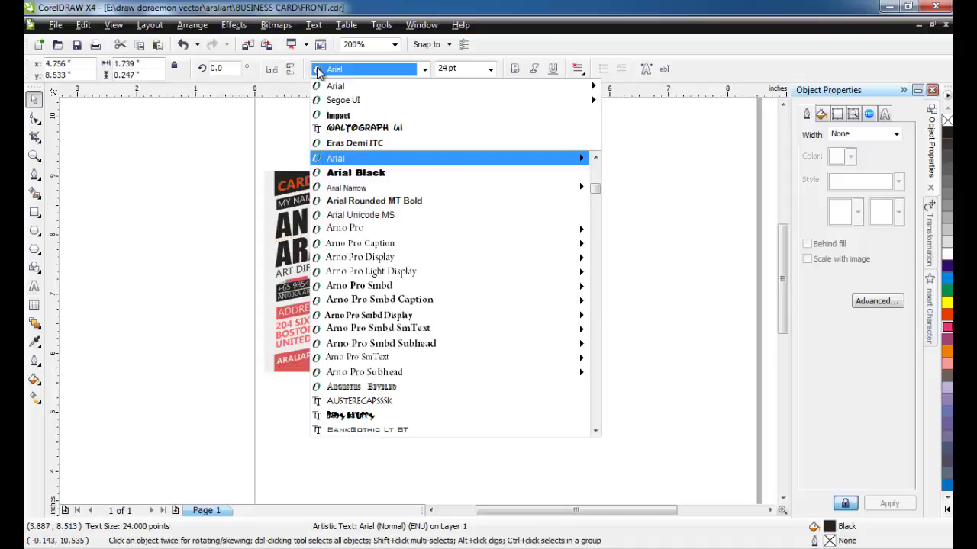
pyautogui.click(343, 120)
pyautogui.click(551, 153)
# Move BRANDING to the card's top, enlarge it to the card width, and colour it red-orange
pyautogui.scroll(1, 418, 307)
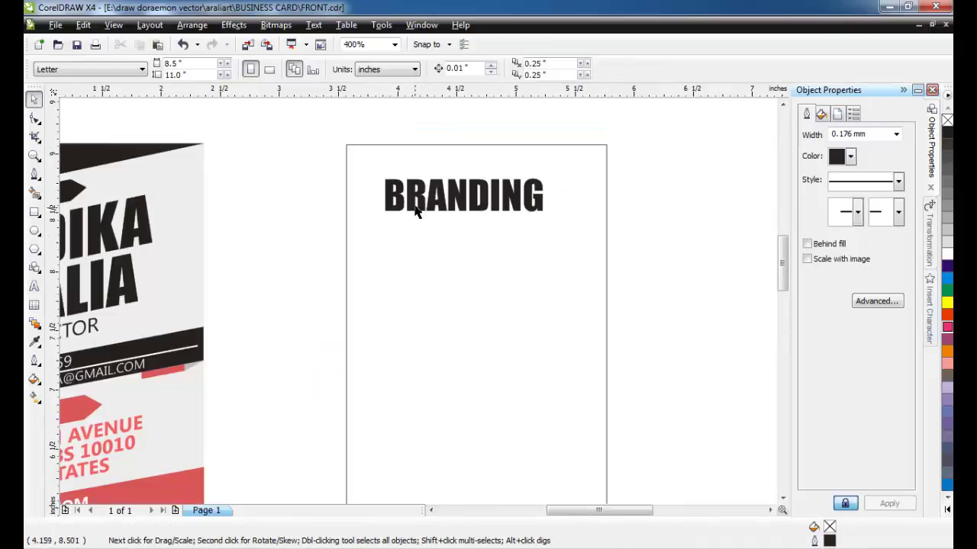
pyautogui.moveTo(416, 210)
pyautogui.mouseDown()
pyautogui.moveTo(398, 206)
pyautogui.moveTo(402, 196)
pyautogui.mouseUp()
pyautogui.moveTo(533, 216); pyautogui.dragTo(592, 224)
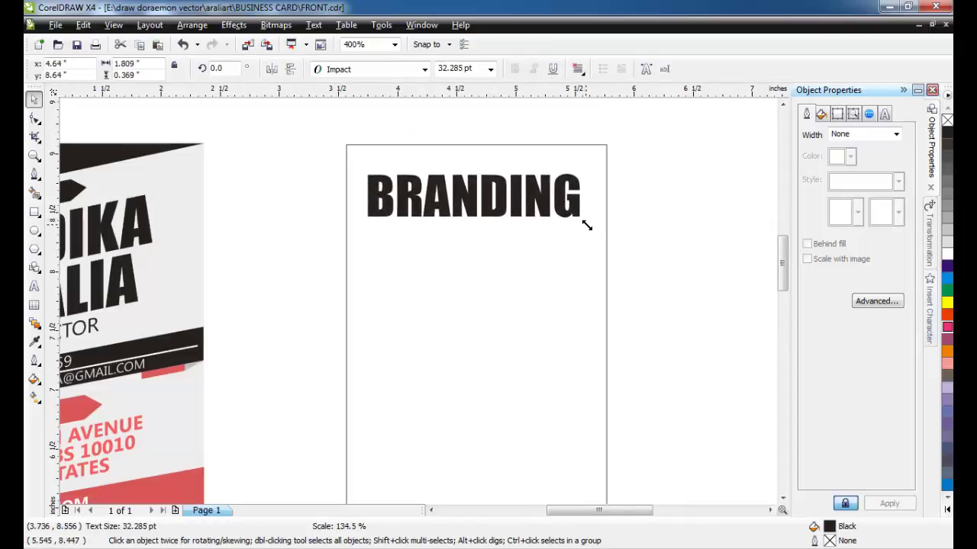
pyautogui.click(946, 315)
pyautogui.click(645, 265)
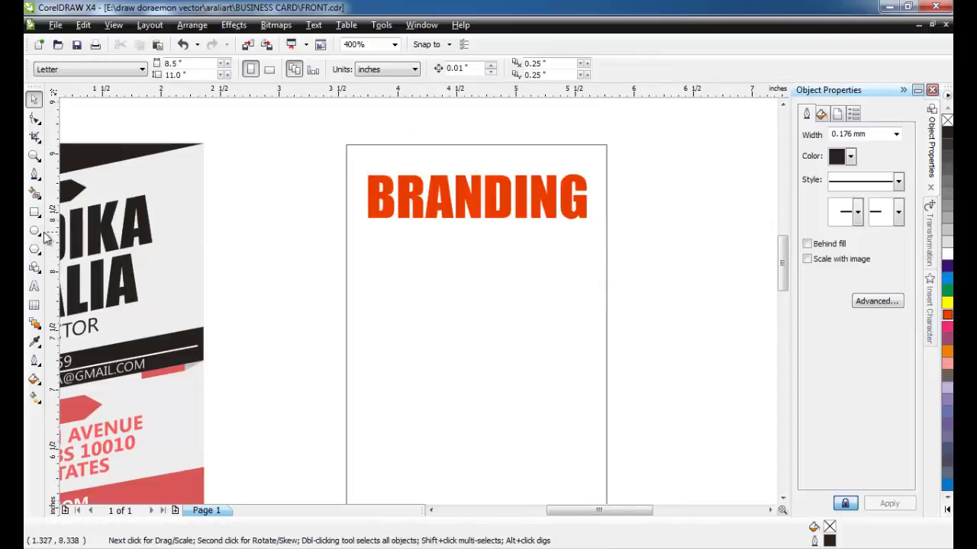
pyautogui.click(34, 287)
# Add PHOTOGRAPHY in Segoe UI on the card under BRANDING
pyautogui.click(638, 272)
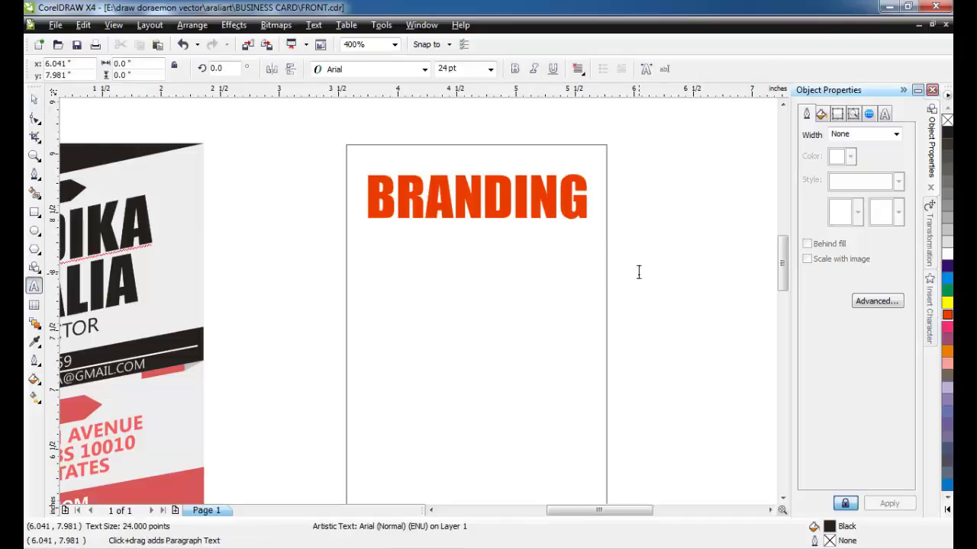
pyautogui.write('PHOTOG')
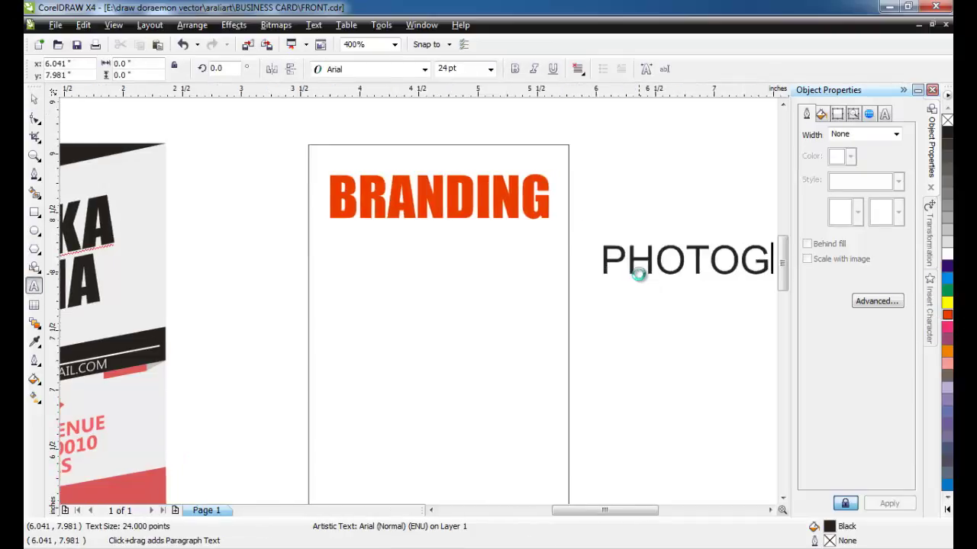
pyautogui.write('RAPHY')
pyautogui.press('Escape')
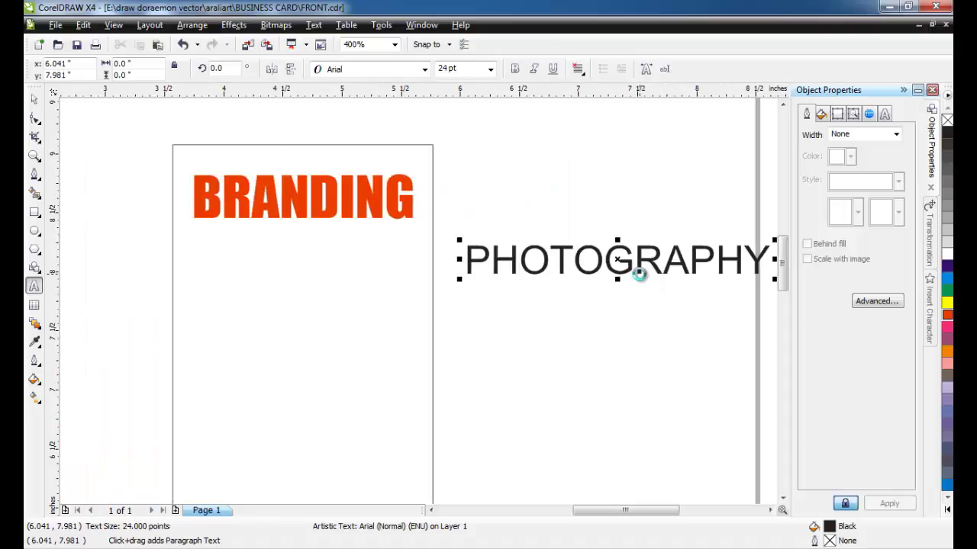
pyautogui.click(35, 101)
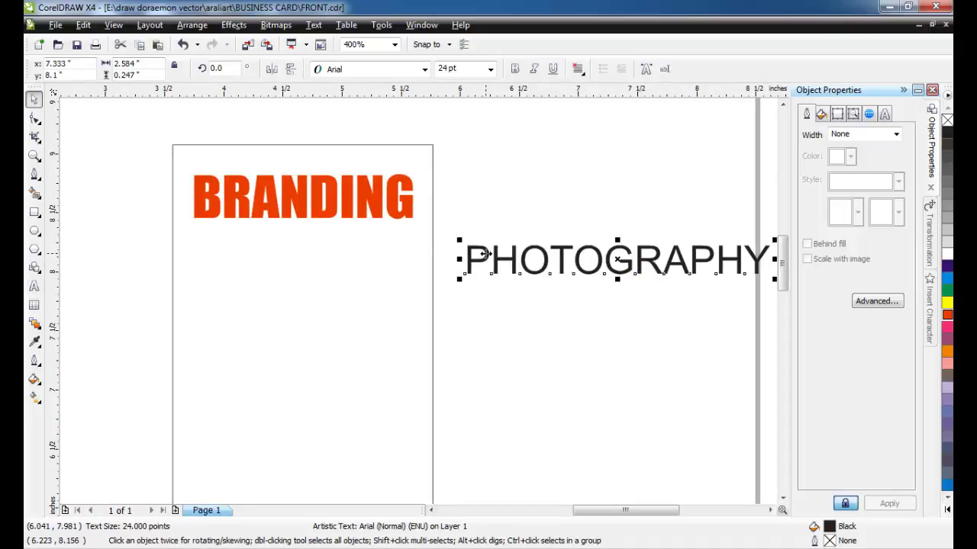
pyautogui.moveTo(485, 254); pyautogui.dragTo(176, 254)
pyautogui.scroll(-2, 481, 313)
pyautogui.scroll(1, 481, 313)
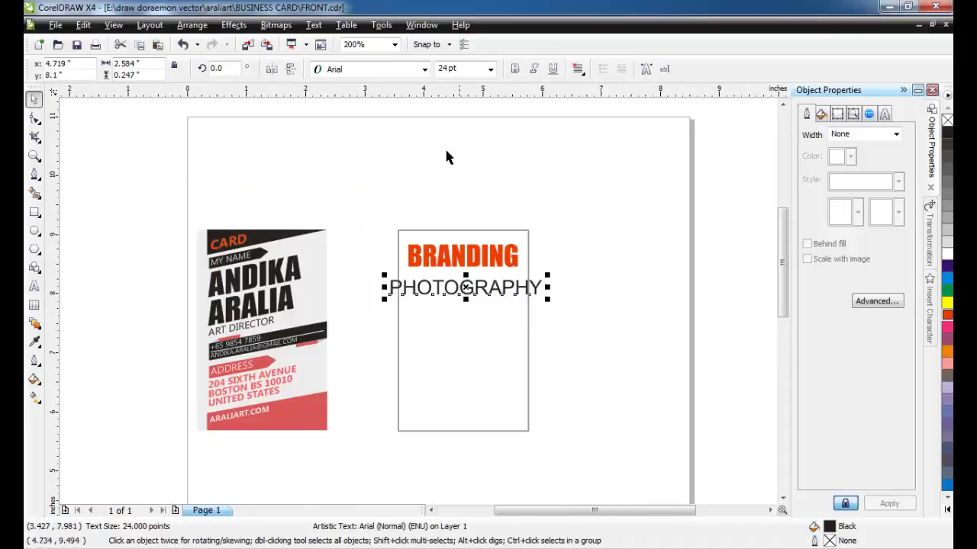
pyautogui.click(370, 69)
pyautogui.click(366, 84)
# Position PHOTOGRAPHY directly under BRANDING and scale it to match BRANDING's width
pyautogui.scroll(1, 481, 254)
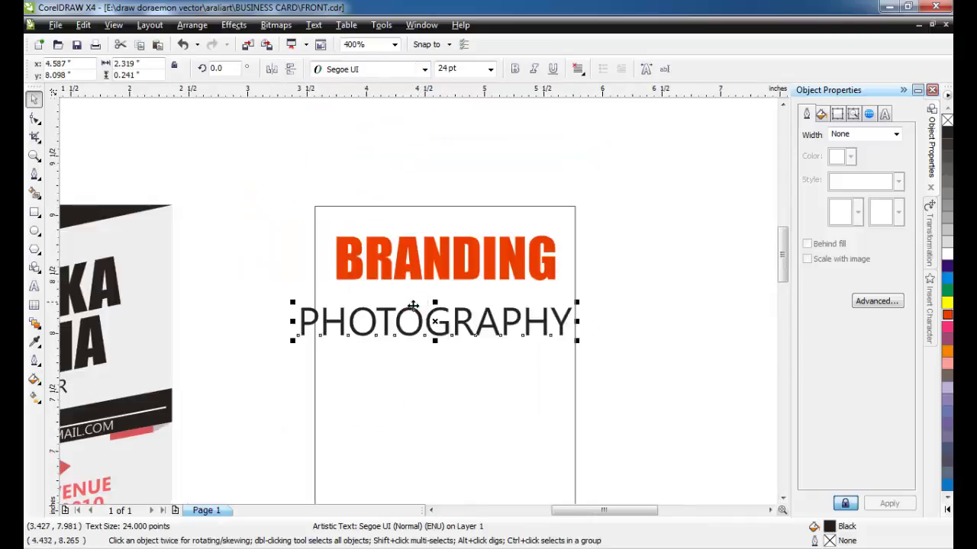
pyautogui.moveTo(412, 306); pyautogui.dragTo(447, 285)
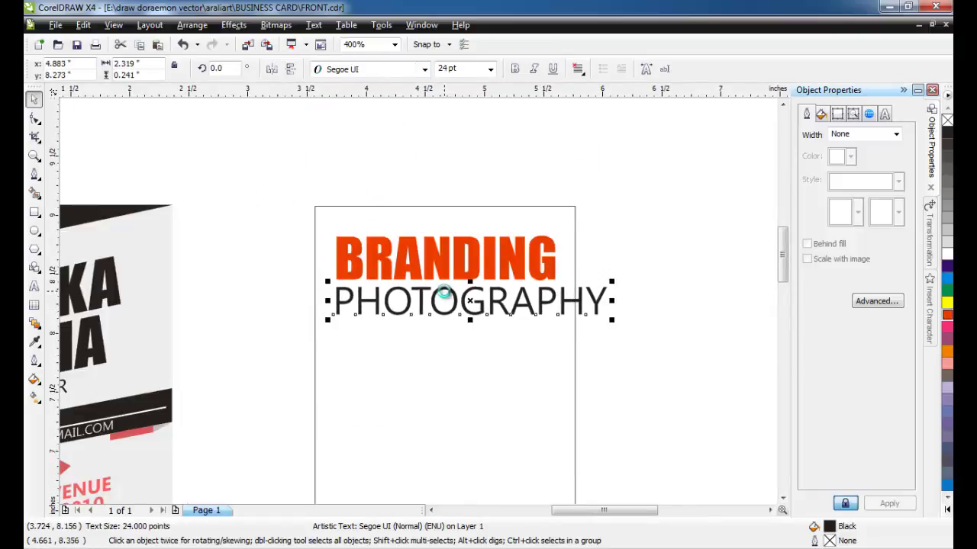
pyautogui.moveTo(612, 281); pyautogui.dragTo(562, 279)
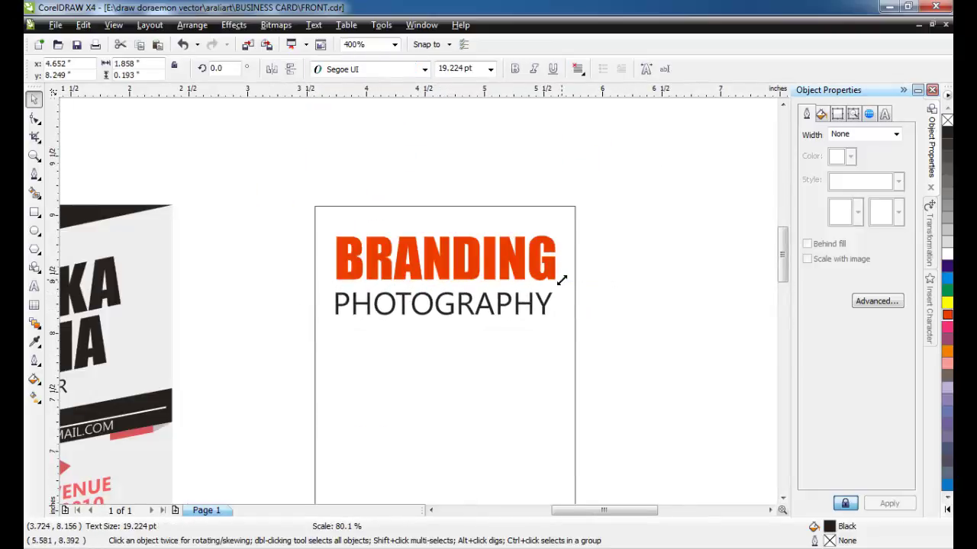
pyautogui.scroll(2, 562, 279)
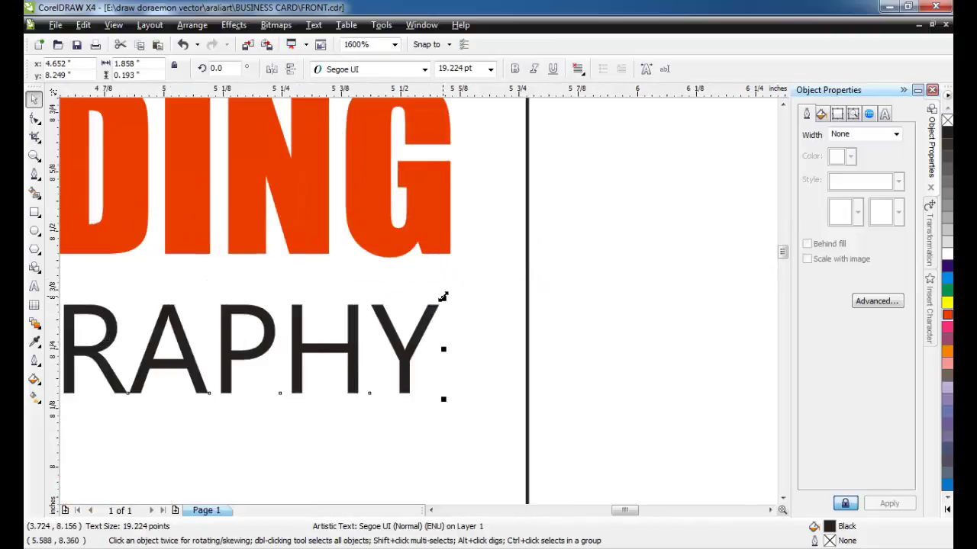
pyautogui.moveTo(446, 296); pyautogui.dragTo(450, 296)
pyautogui.scroll(-2, 341, 300)
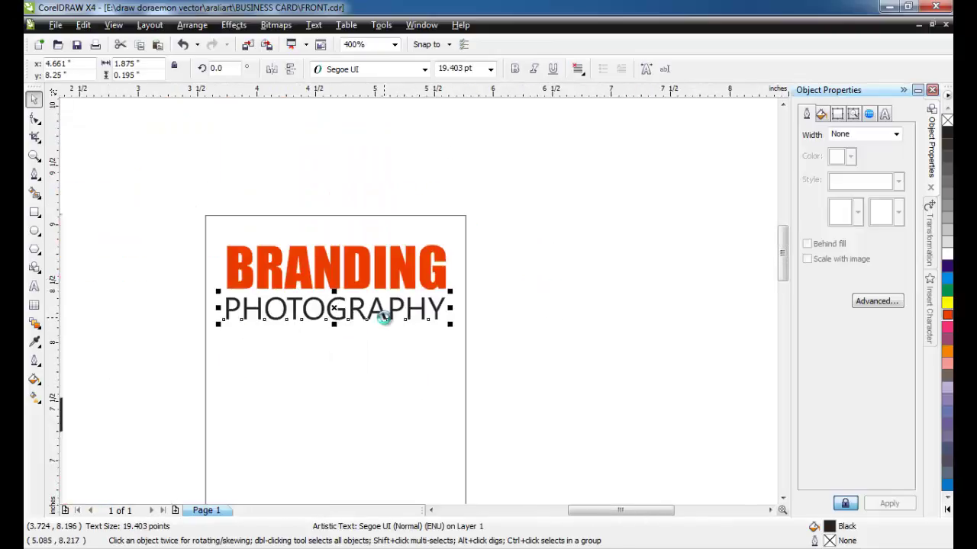
pyautogui.moveTo(201, 179); pyautogui.dragTo(509, 378)
pyautogui.click(511, 376)
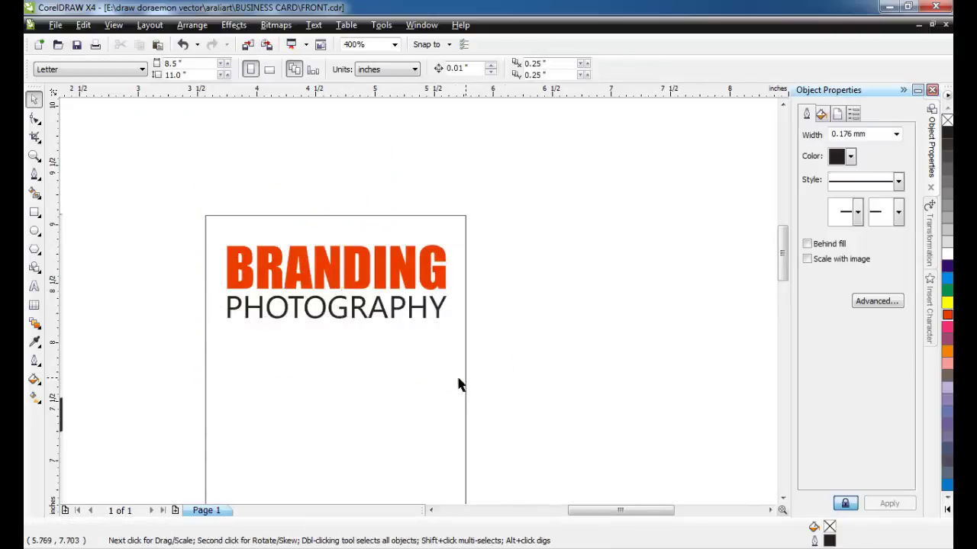
# Type INFORMATION DESIGN and set it in bold Segoe UI
pyautogui.click(34, 287)
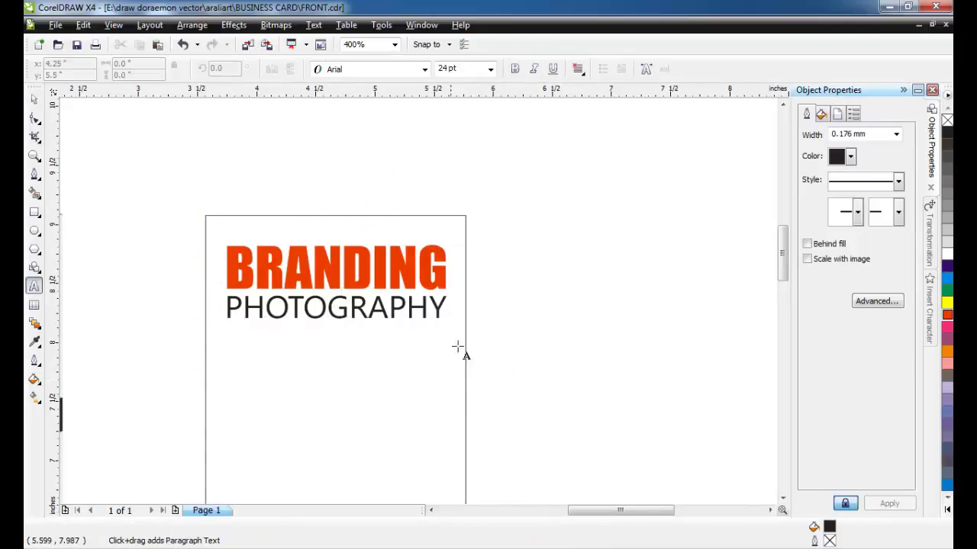
pyautogui.click(500, 323)
pyautogui.write('INFORMAT')
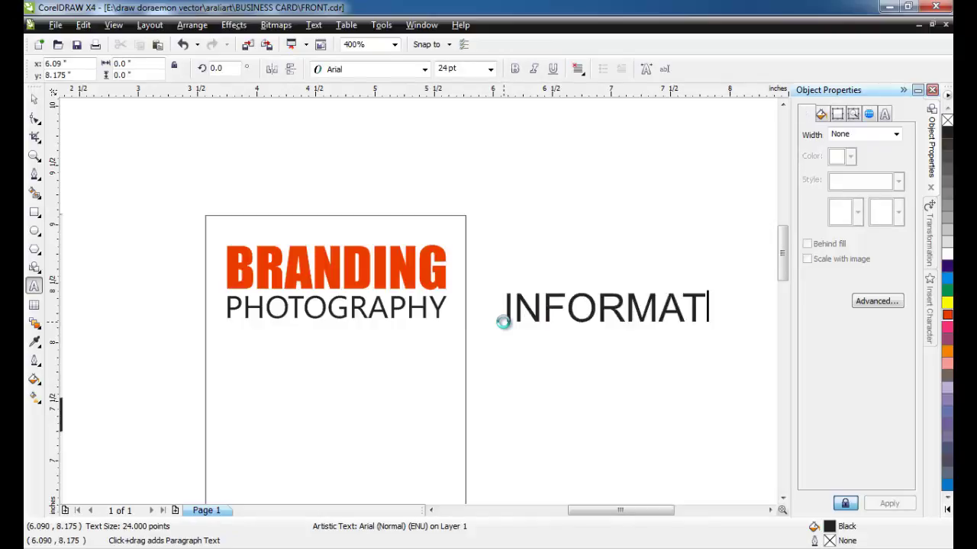
pyautogui.write('ION DESIN')
pyautogui.press('BackSpace')
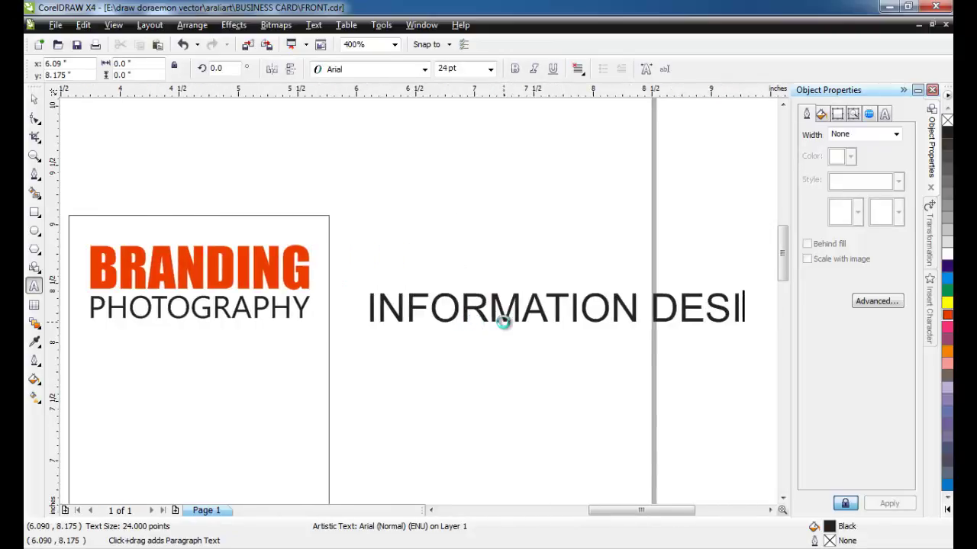
pyautogui.write('GN')
pyautogui.hotkey('ctrl', 'space')
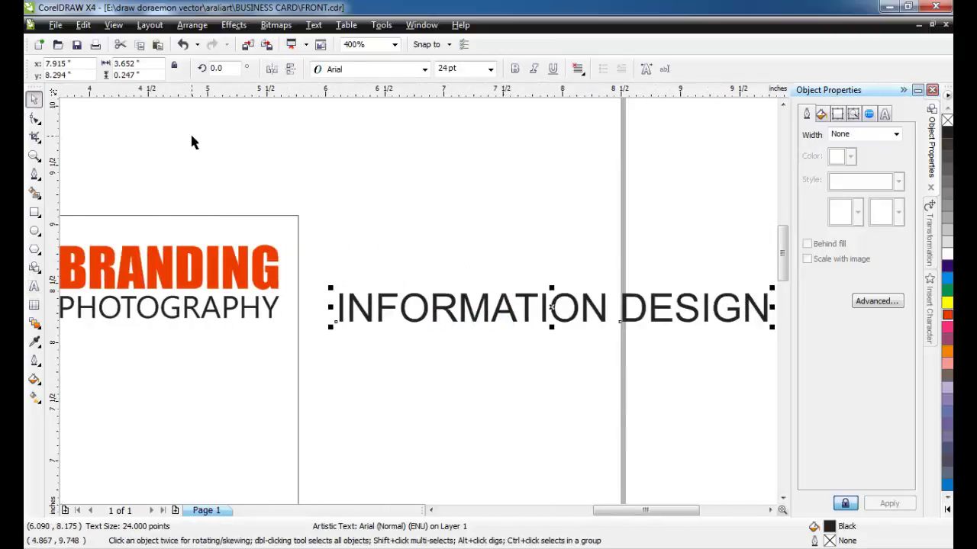
pyautogui.click(513, 69)
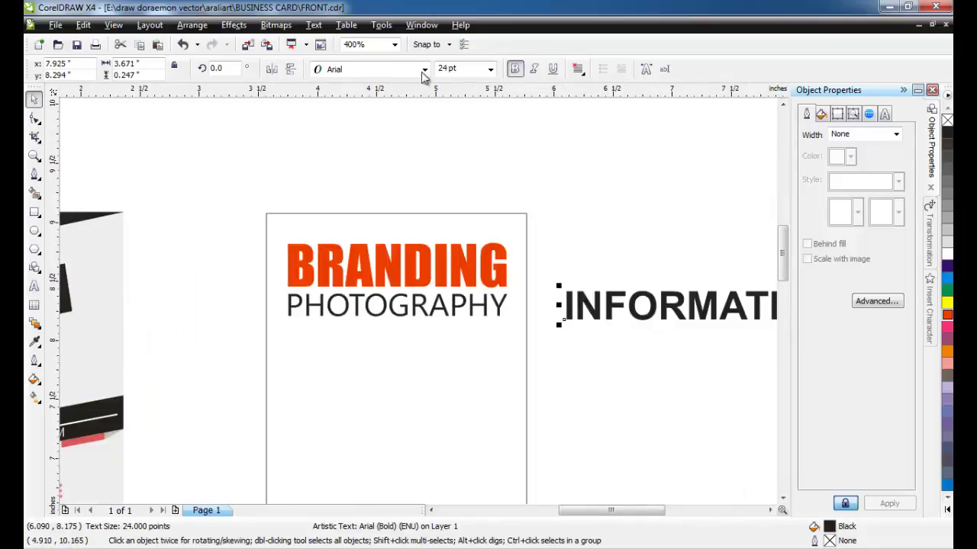
pyautogui.click(425, 68)
pyautogui.click(348, 114)
# Move INFORMATION DESIGN beneath PHOTOGRAPHY and scale it to about 12.3 pt
pyautogui.moveTo(582, 299); pyautogui.dragTo(307, 326)
pyautogui.moveTo(725, 365)
pyautogui.mouseDown()
pyautogui.moveTo(592, 338)
pyautogui.moveTo(447, 344)
pyautogui.mouseUp()
pyautogui.scroll(1, 447, 344)
pyautogui.moveTo(457, 300)
pyautogui.mouseDown()
pyautogui.moveTo(545, 318)
pyautogui.moveTo(544, 326)
pyautogui.mouseUp()
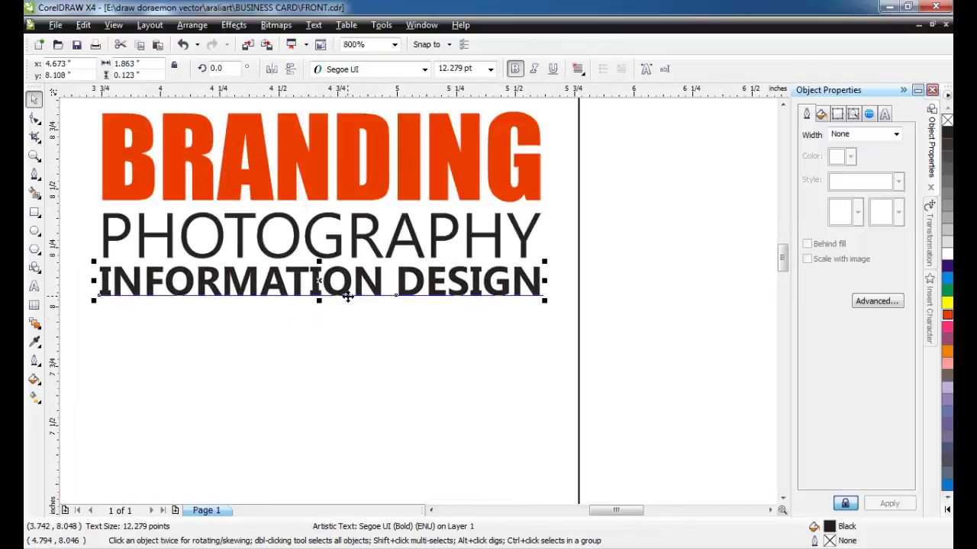
pyautogui.scroll(-1, 419, 300)
pyautogui.scroll(-1, 416, 301)
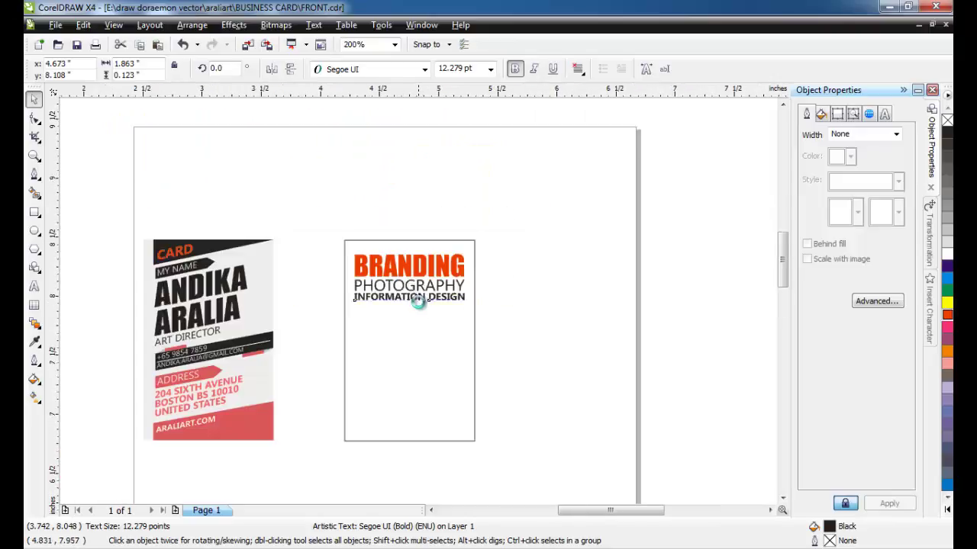
pyautogui.scroll(1, 416, 301)
# Draw a 2.02 × 0.315 inch band under INFORMATION DESIGN, filled red with no outline
pyautogui.click(34, 213)
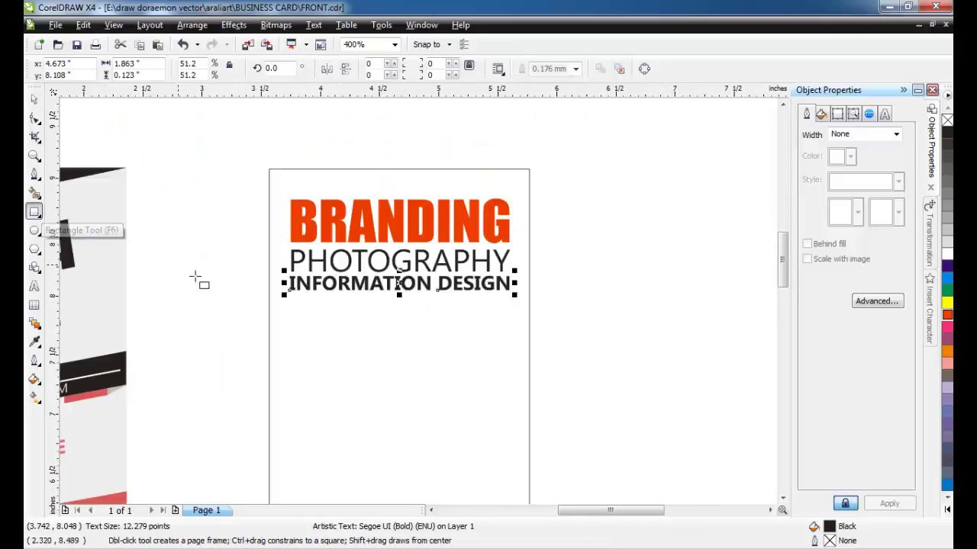
pyautogui.moveTo(290, 299); pyautogui.dragTo(529, 336)
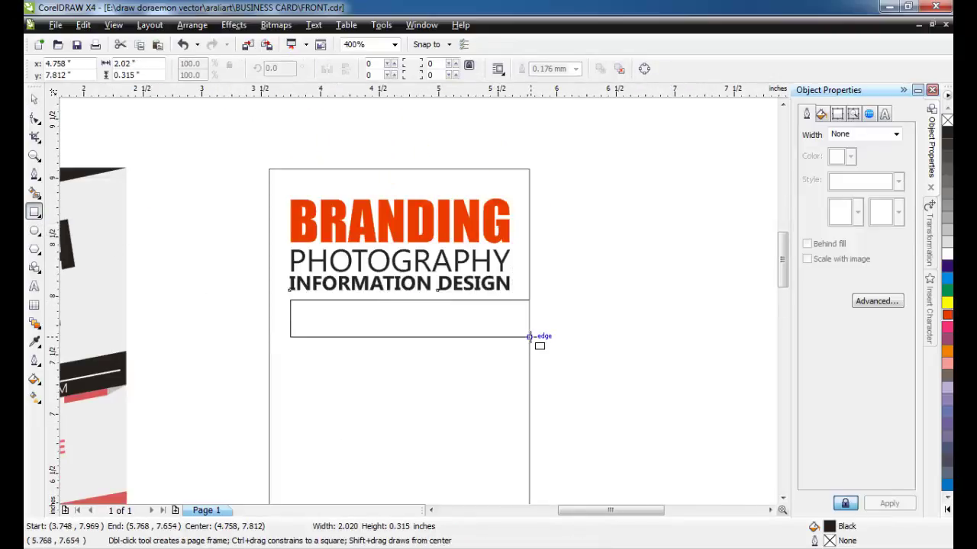
pyautogui.press('space')
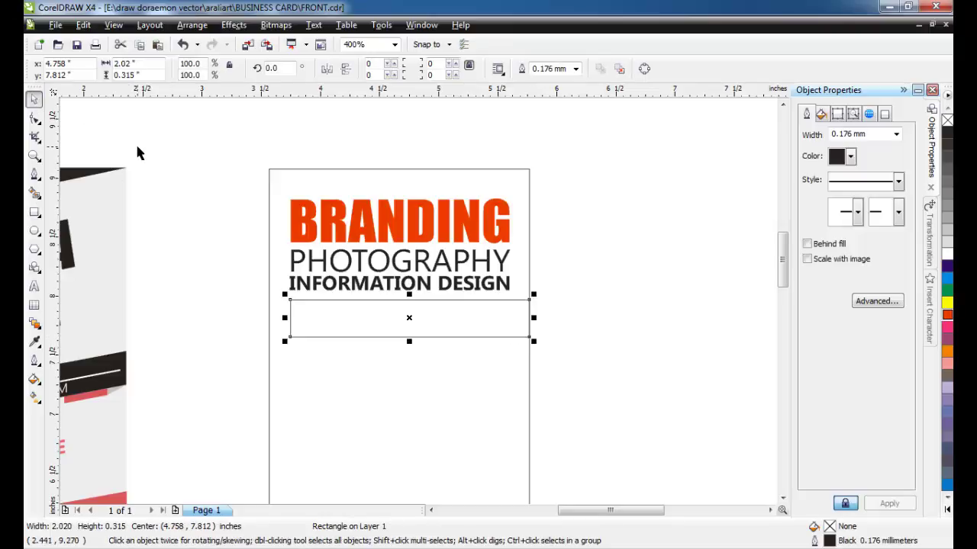
pyautogui.press('Up')
pyautogui.click(947, 315)
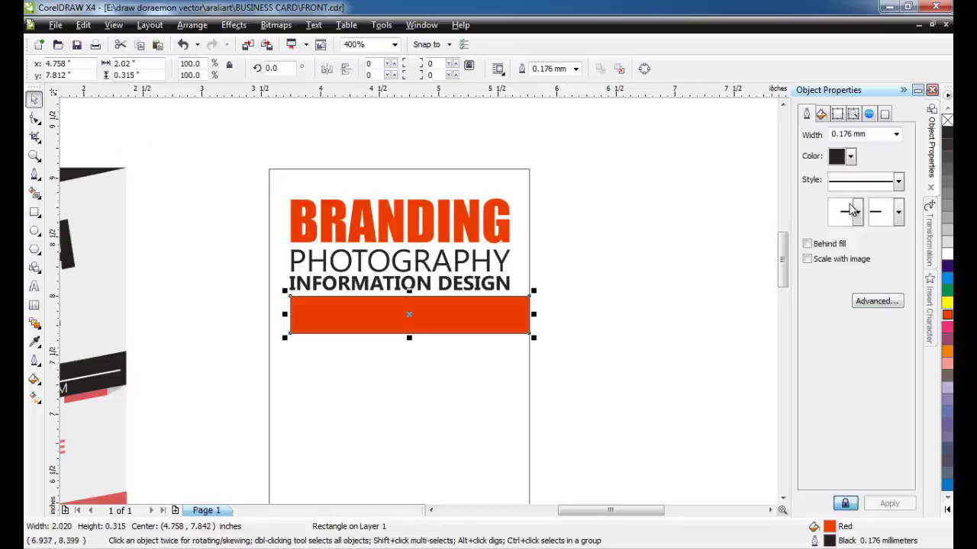
pyautogui.rightClick(947, 120)
pyautogui.press('F6')
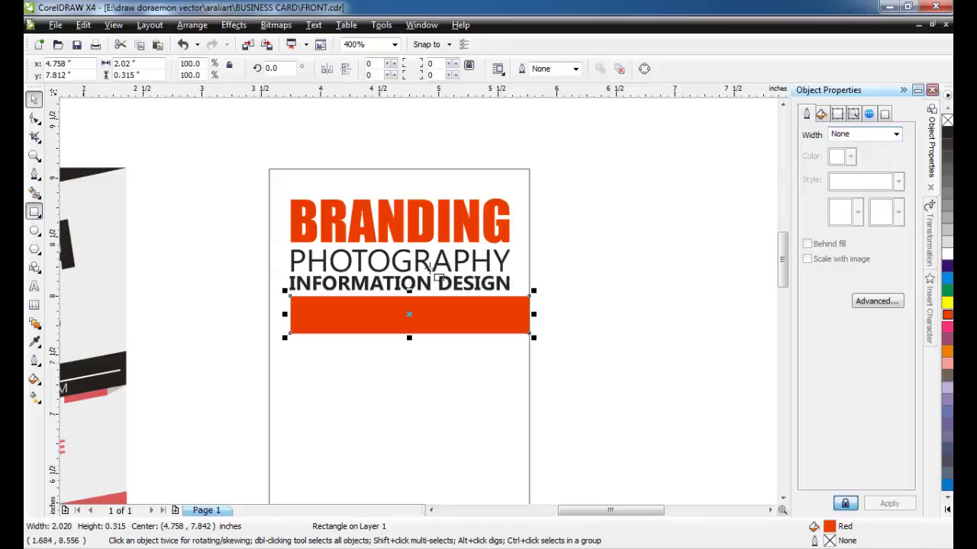
# Type MULTIMEDIA and set it in bold Segoe UI
pyautogui.press('m')
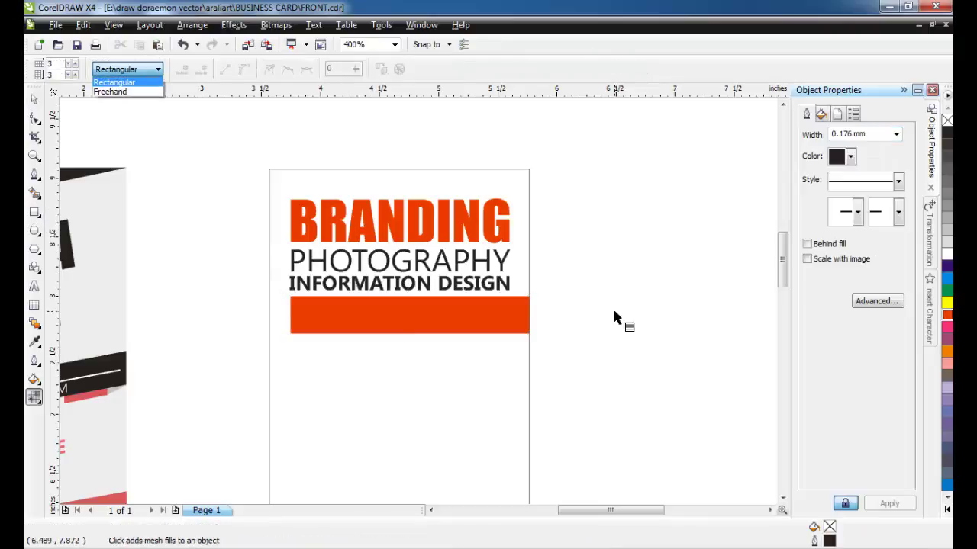
pyautogui.click(35, 287)
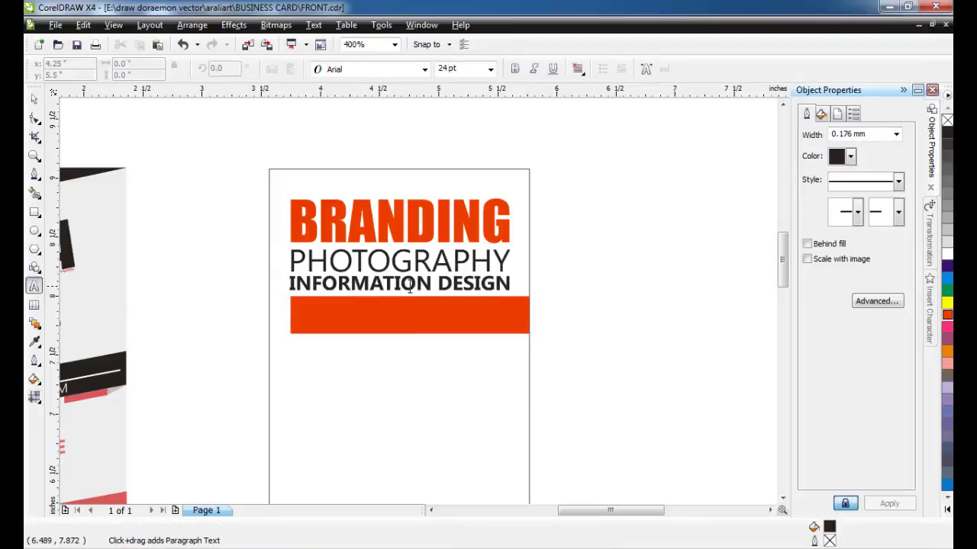
pyautogui.click(556, 292)
pyautogui.write('MULT')
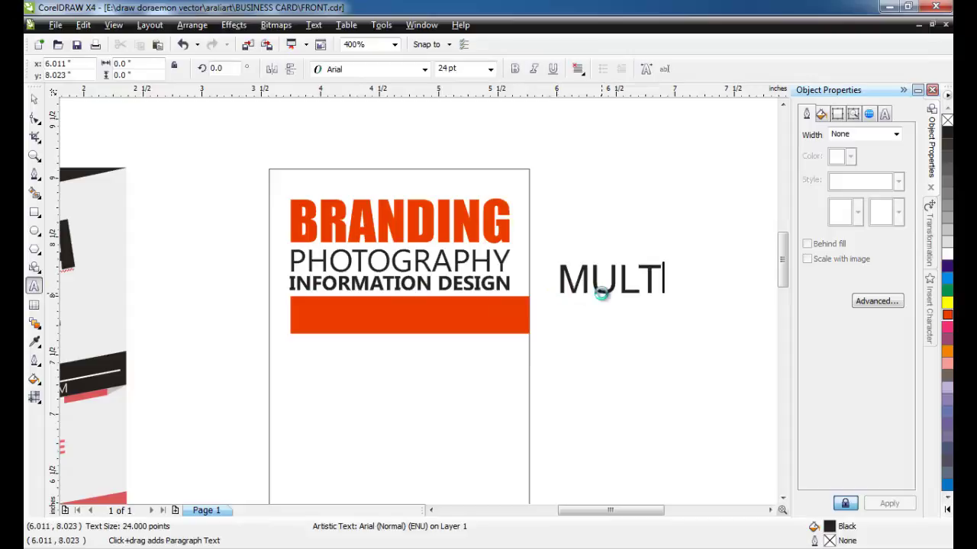
pyautogui.write('IMEDIA')
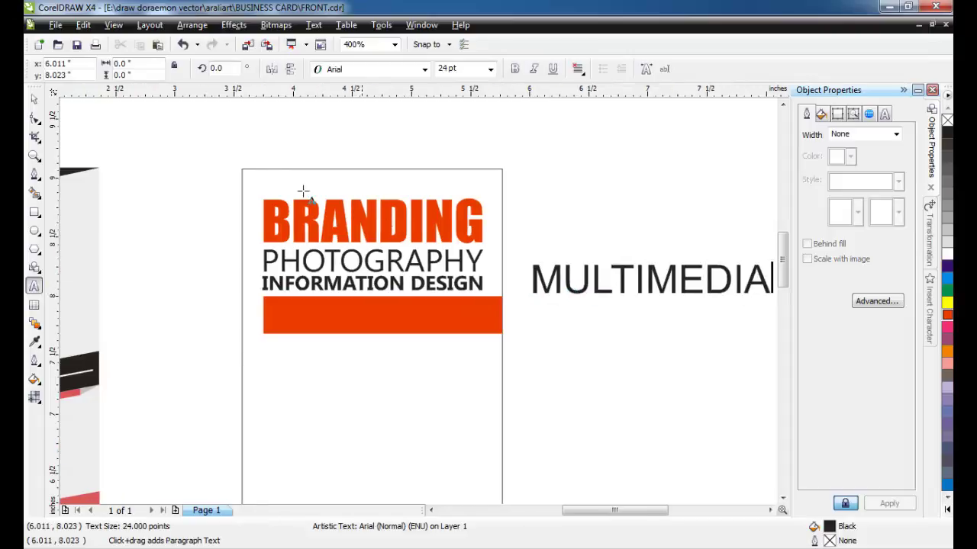
pyautogui.click(34, 99)
pyautogui.click(515, 68)
pyautogui.click(366, 69)
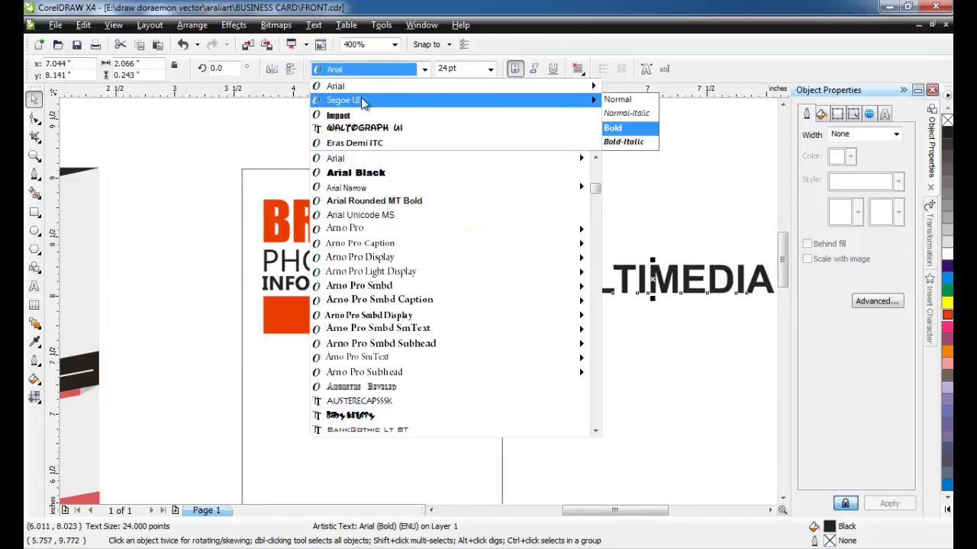
pyautogui.click(363, 102)
# Move MULTIMEDIA onto the red band, colour it white, and shrink it to about 21 pt
pyautogui.scroll(-1, 469, 305)
pyautogui.moveTo(646, 279)
pyautogui.mouseDown()
pyautogui.moveTo(470, 306)
pyautogui.moveTo(389, 280)
pyautogui.mouseUp()
pyautogui.scroll(2, 404, 305)
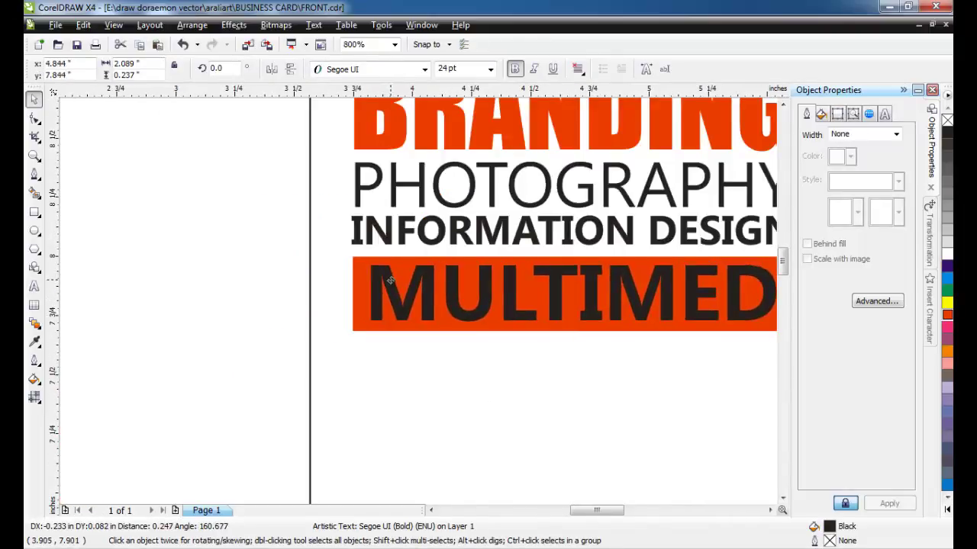
pyautogui.click(946, 259)
pyautogui.scroll(-2, 229, 294)
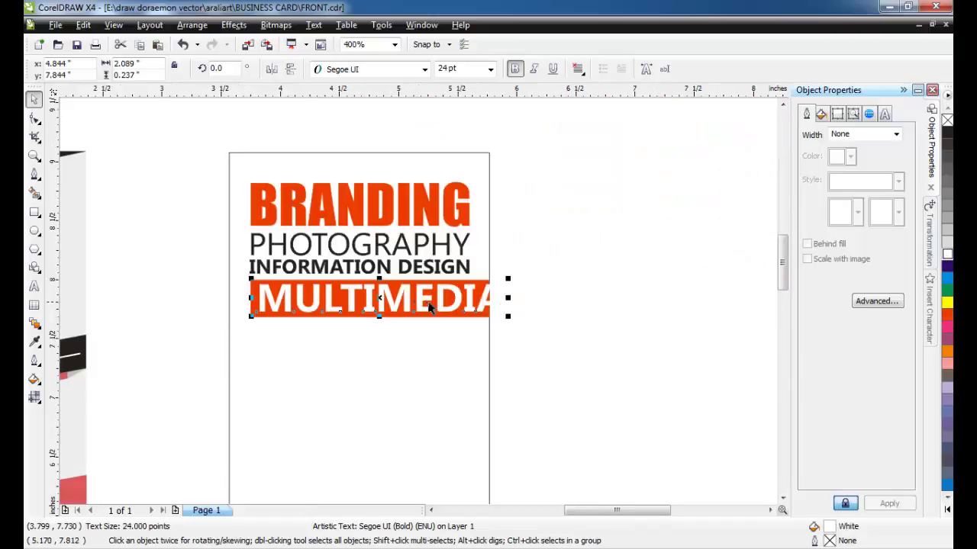
pyautogui.scroll(2, 479, 295)
pyautogui.moveTo(547, 262); pyautogui.dragTo(463, 271)
pyautogui.keyDown('shift'); pyautogui.click(481, 296); pyautogui.keyUp('shift')
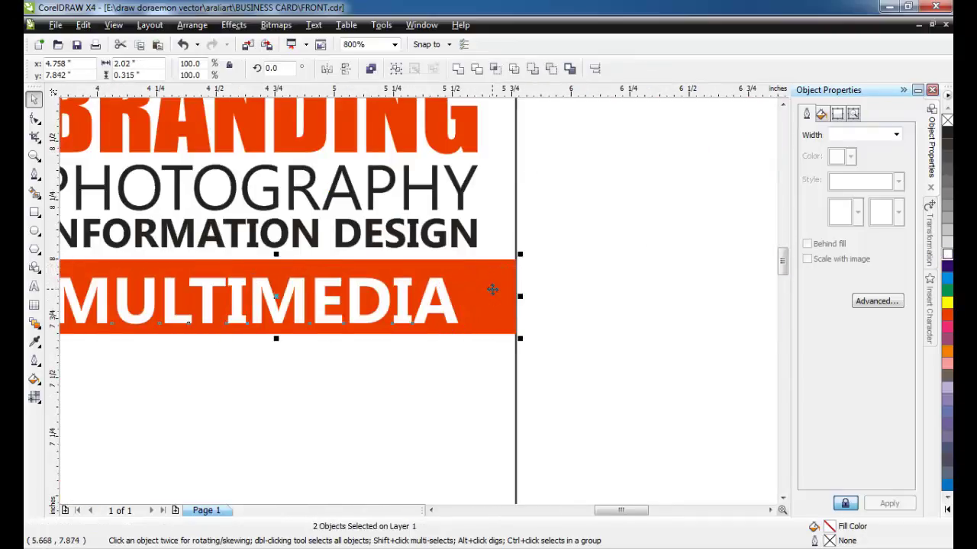
pyautogui.click(525, 287)
pyautogui.scroll(-1, 525, 288)
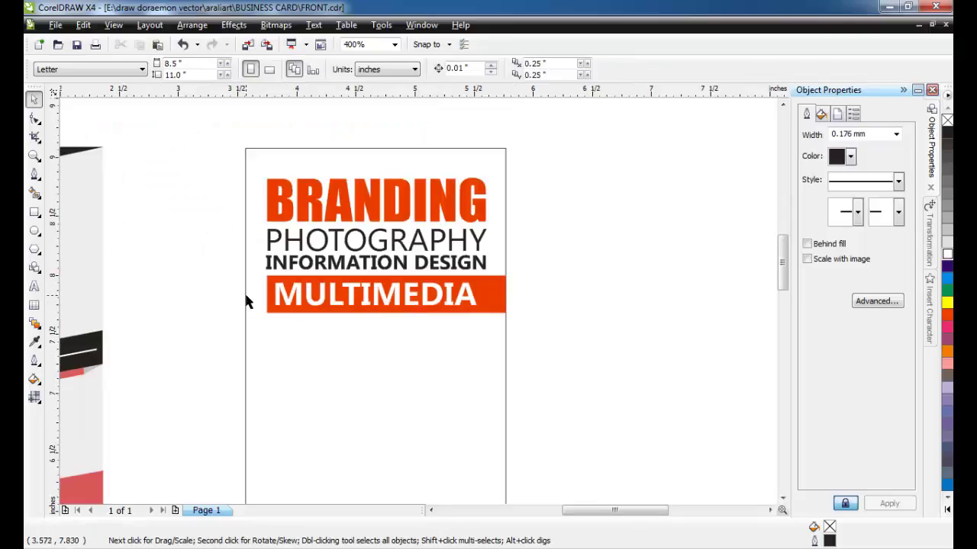
pyautogui.click(293, 269)
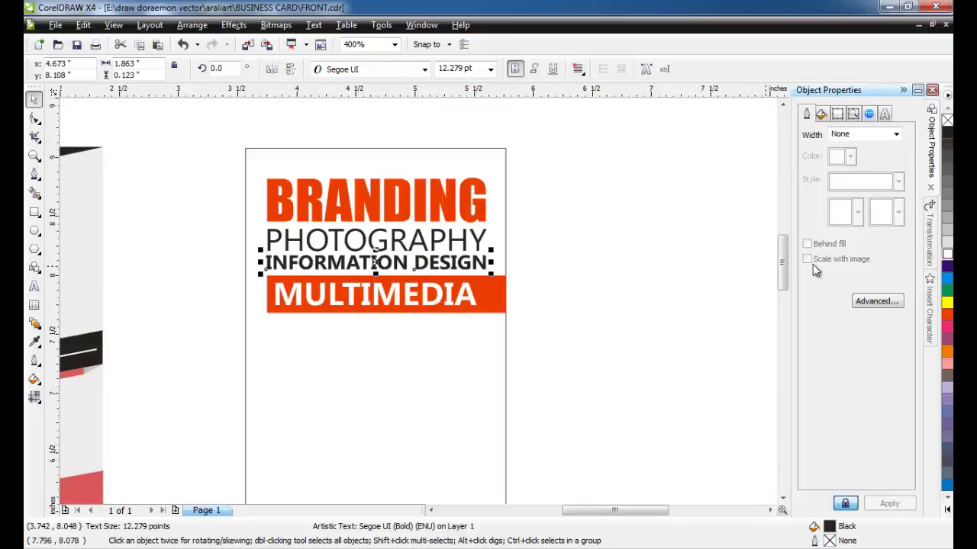
# Duplicate INFORMATION DESIGN below the band with the Transformation docker and retype it as INTERACTIVE
pyautogui.click(930, 241)
pyautogui.click(855, 314)
pyautogui.click(855, 332)
pyautogui.click(854, 332)
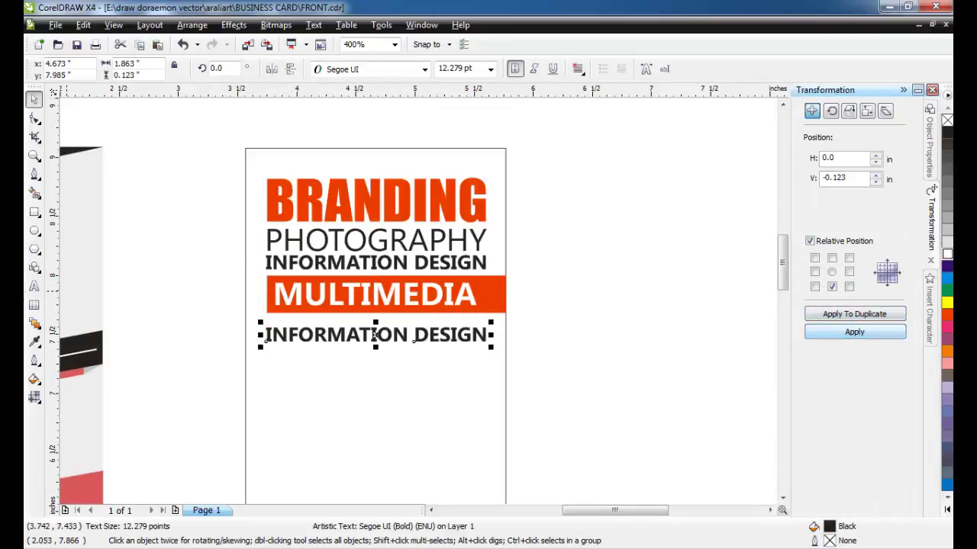
pyautogui.click(34, 286)
pyautogui.moveTo(285, 336); pyautogui.dragTo(488, 336)
pyautogui.write('TERACTIVE')
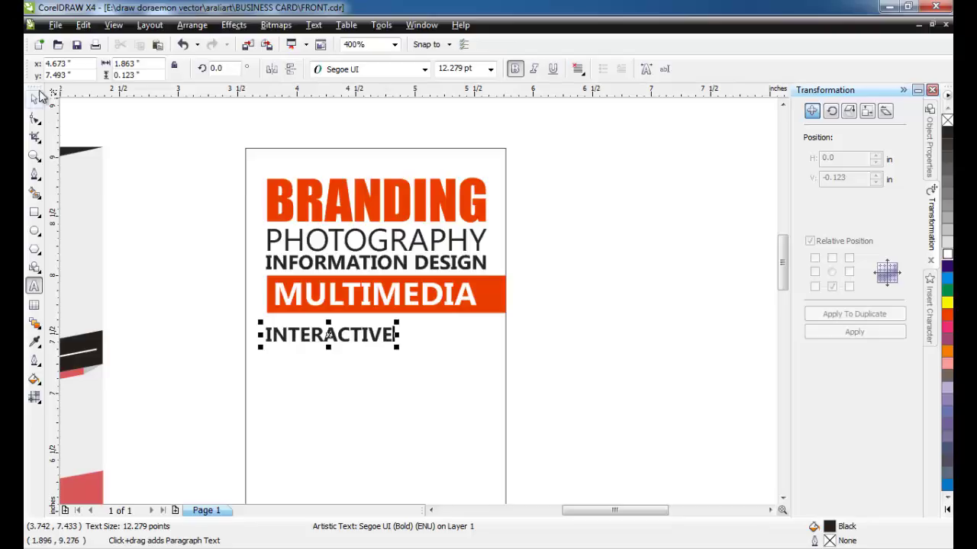
pyautogui.click(34, 99)
# Enlarge INTERACTIVE toward the card width and MULTIMEDIA slightly to fill the band
pyautogui.scroll(2, 417, 293)
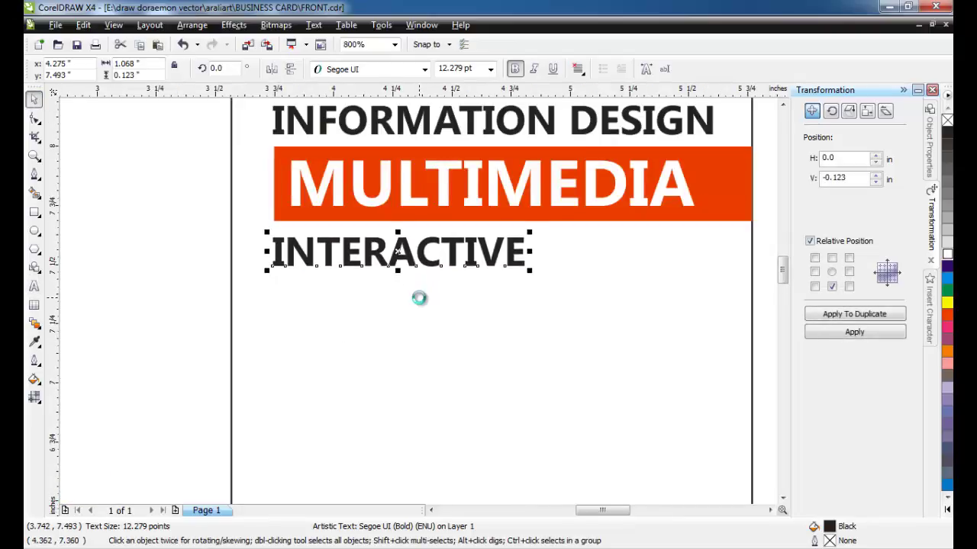
pyautogui.scroll(-1, 427, 309)
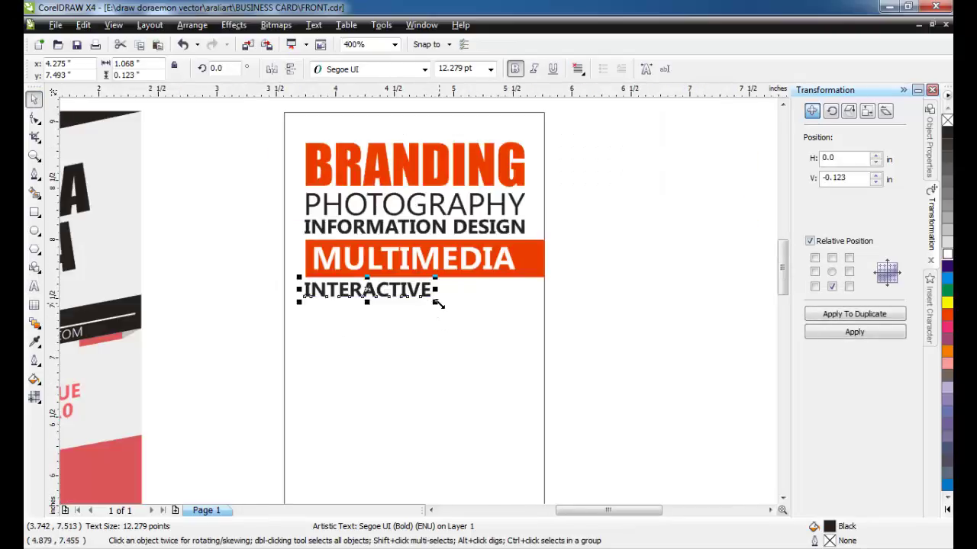
pyautogui.moveTo(439, 304); pyautogui.dragTo(525, 319)
pyautogui.scroll(2, 505, 258)
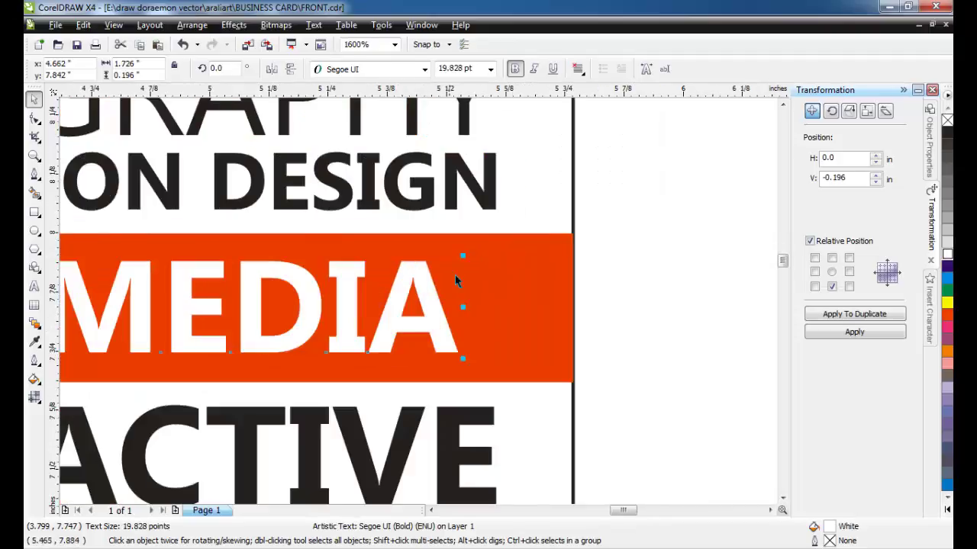
pyautogui.moveTo(464, 255); pyautogui.dragTo(499, 241)
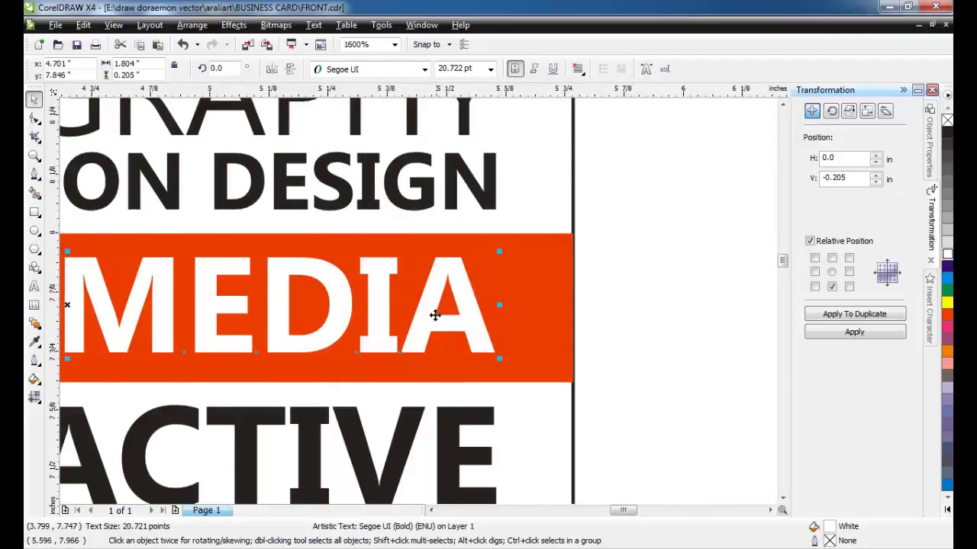
pyautogui.scroll(-2, 369, 345)
# Make INTERACTIVE regular weight and widen it to the band's width, about 23.3 pt
pyautogui.click(344, 337)
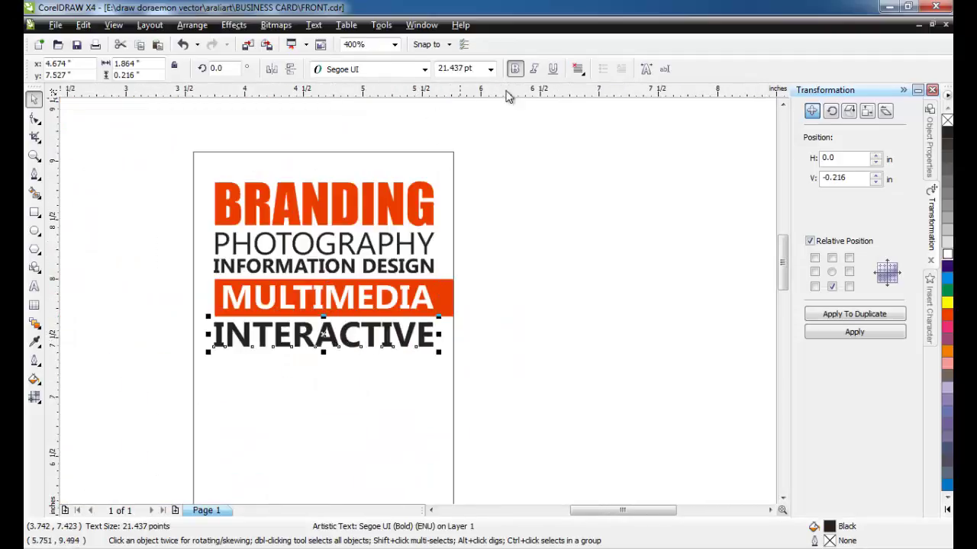
pyautogui.click(515, 68)
pyautogui.scroll(1, 418, 388)
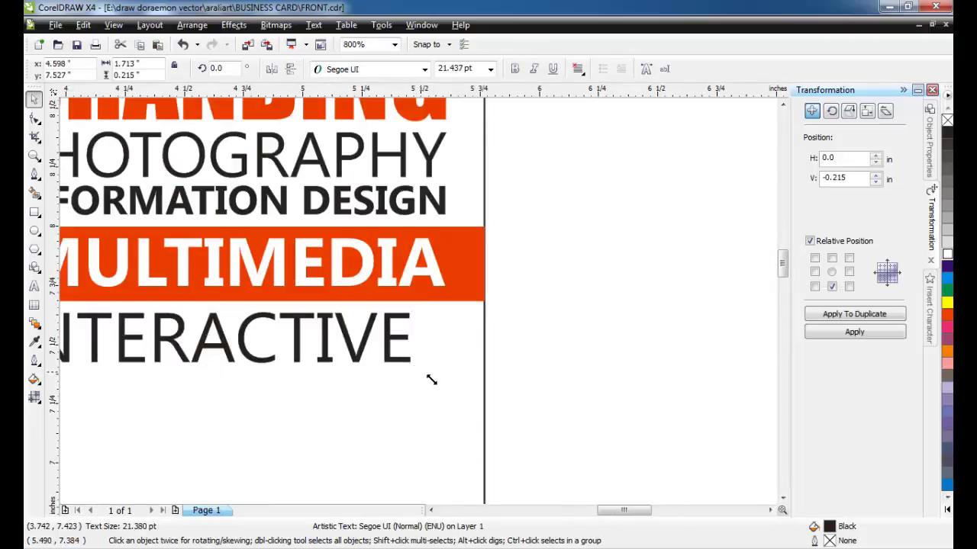
pyautogui.moveTo(416, 369); pyautogui.dragTo(453, 397)
pyautogui.scroll(-2, 412, 303)
pyautogui.scroll(1, 412, 304)
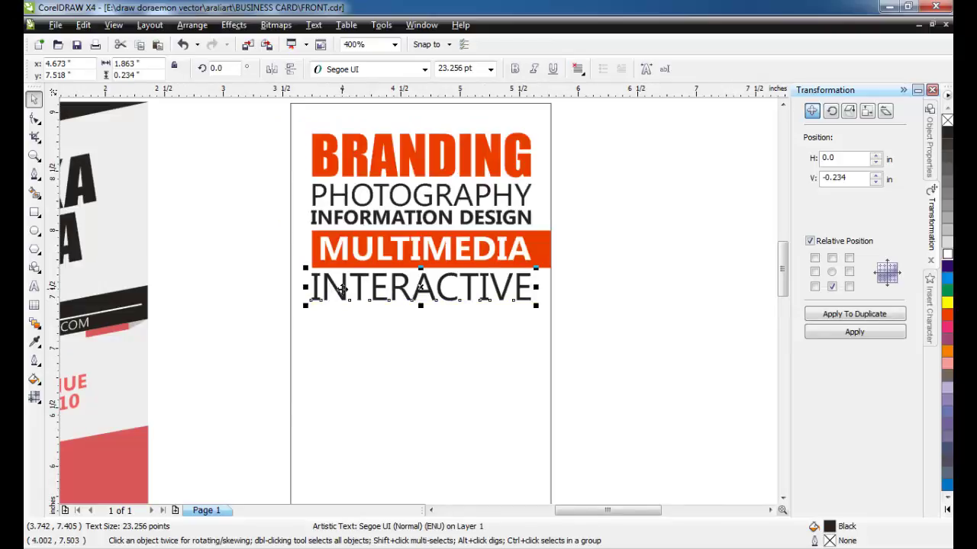
# Duplicate INTERACTIVE below itself and retype the copy as bold COPYWRITING
pyautogui.click(854, 314)
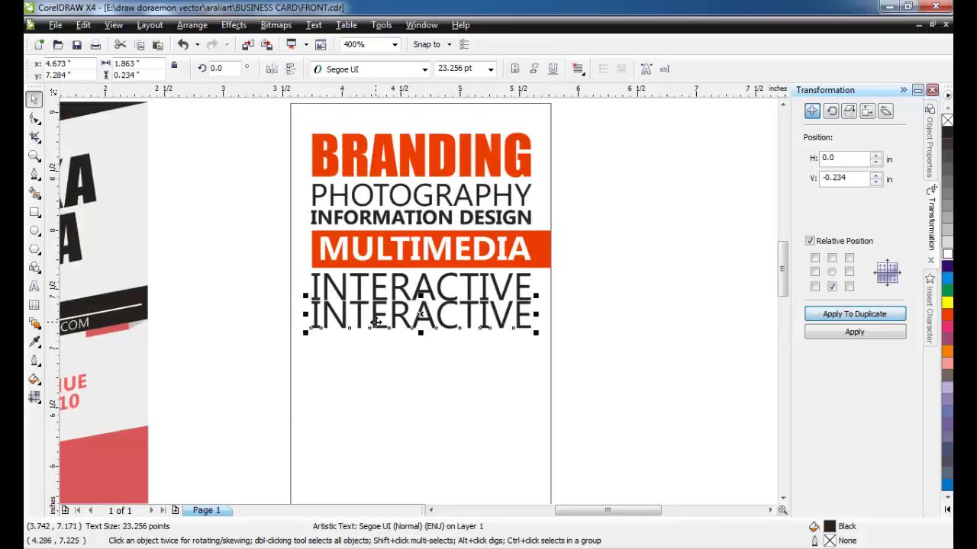
pyautogui.moveTo(376, 321); pyautogui.dragTo(376, 327)
pyautogui.click(35, 286)
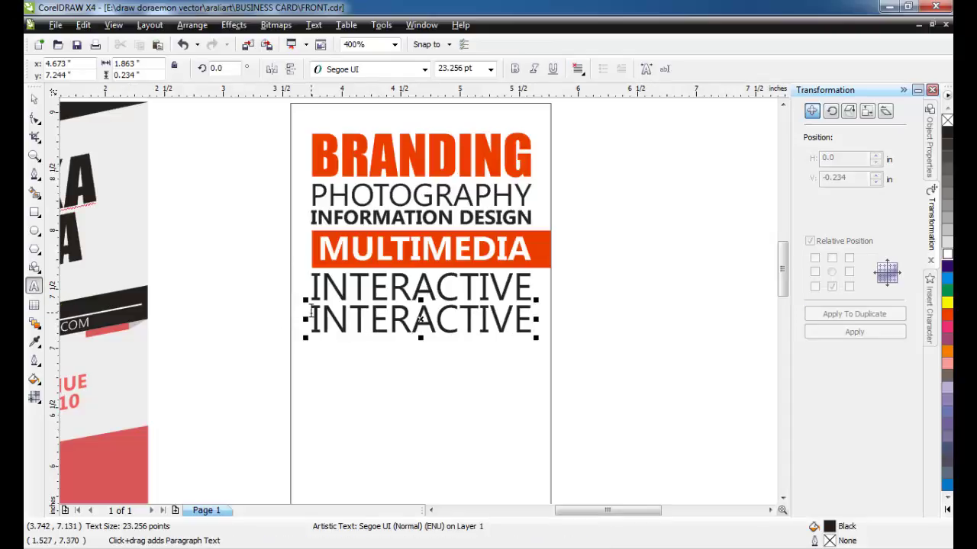
pyautogui.moveTo(311, 313); pyautogui.dragTo(638, 354)
pyautogui.write('COPY')
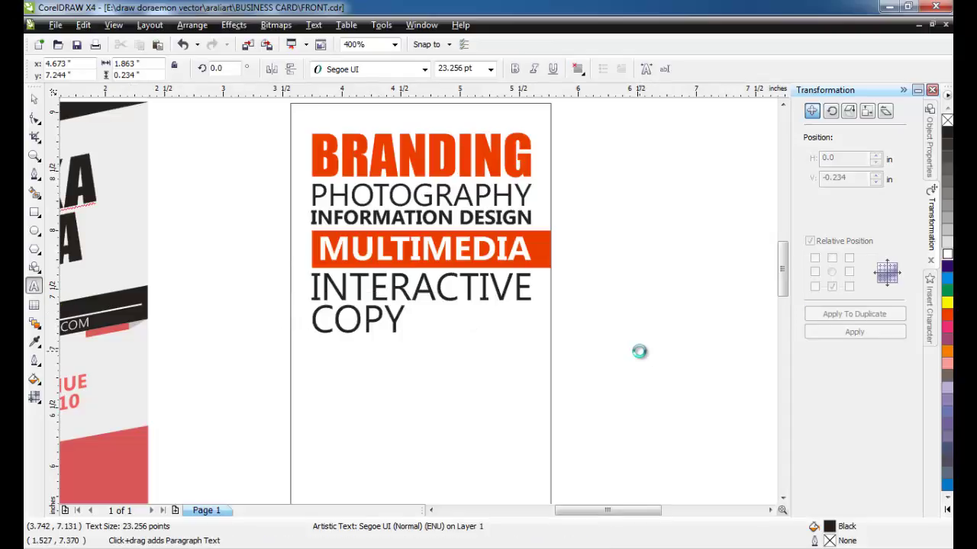
pyautogui.write('WRIN')
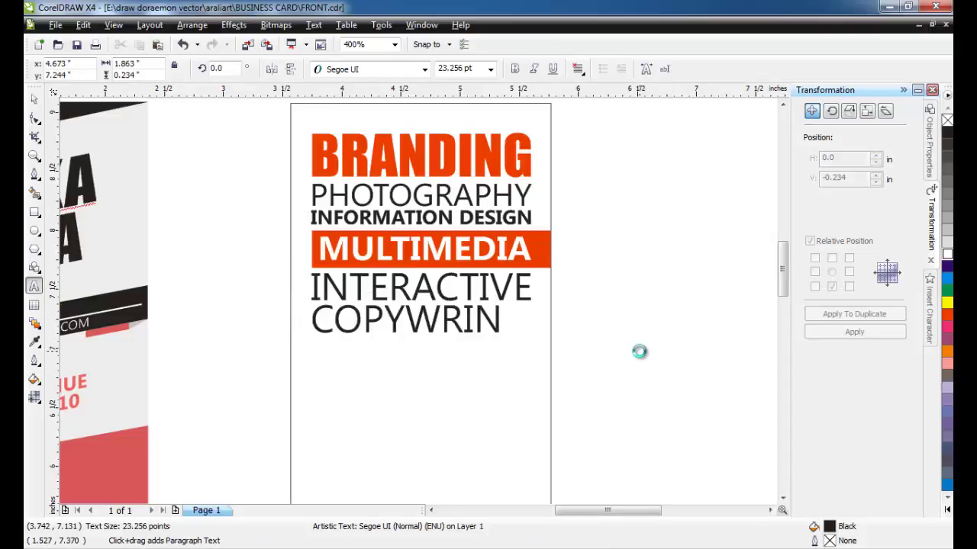
pyautogui.write('=')
pyautogui.press('BackSpace')
pyautogui.press('BackSpace')
pyautogui.write('NG')
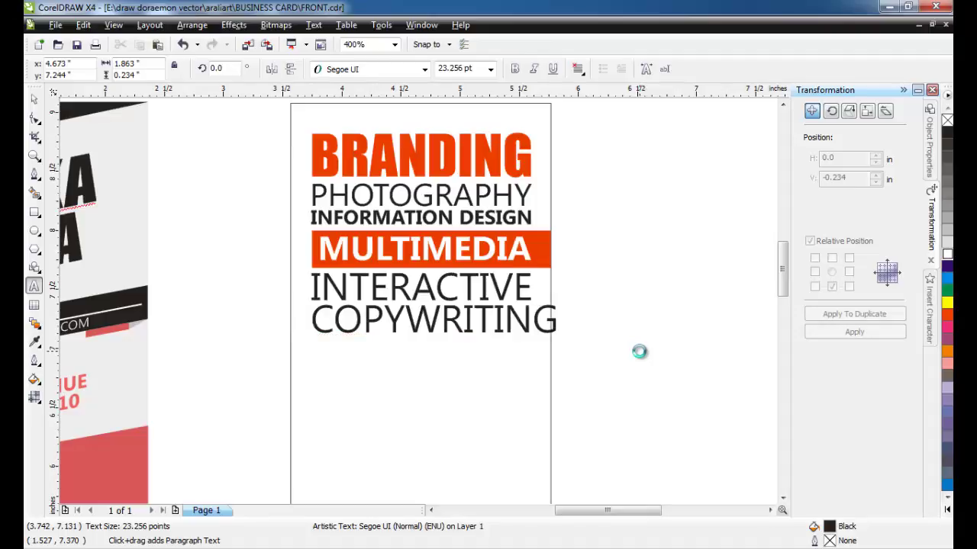
pyautogui.hotkey('ctrl', 'space')
pyautogui.hotkey('ctrl', 'b')
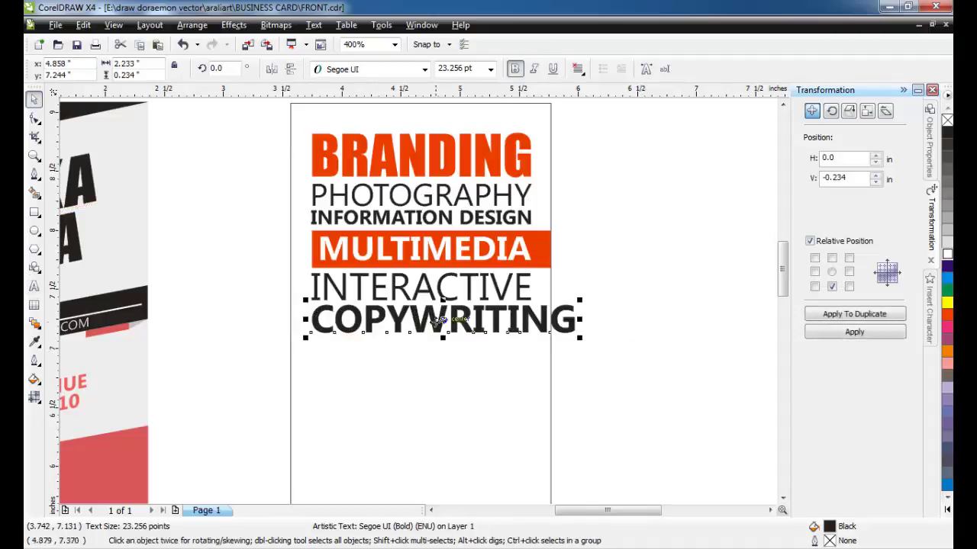
# Scale COPYWRITING to about 19.4 pt, lower it slightly, and stretch INTERACTIVE taller
pyautogui.scroll(1, 627, 329)
pyautogui.moveTo(691, 331)
pyautogui.mouseDown()
pyautogui.moveTo(584, 331)
pyautogui.moveTo(604, 331)
pyautogui.mouseUp()
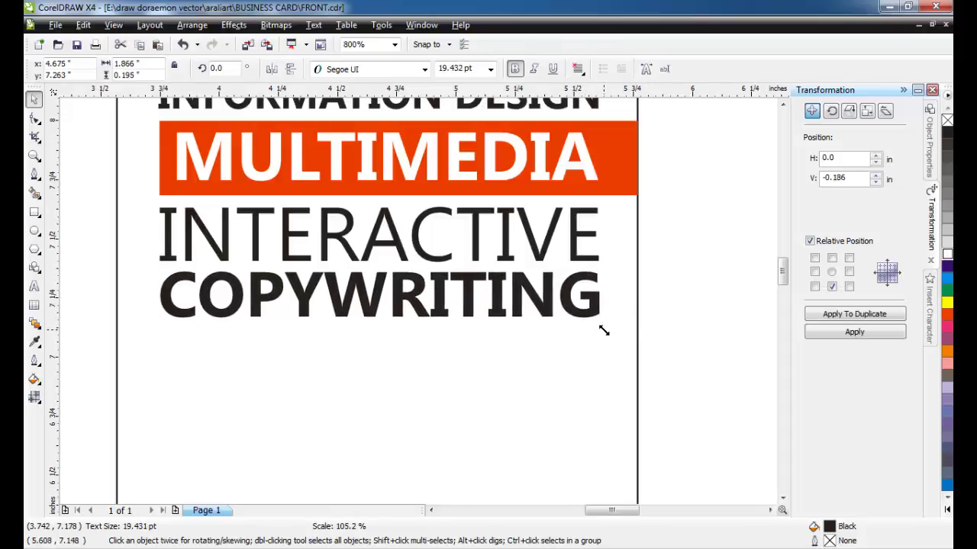
pyautogui.moveTo(442, 306); pyautogui.dragTo(443, 318)
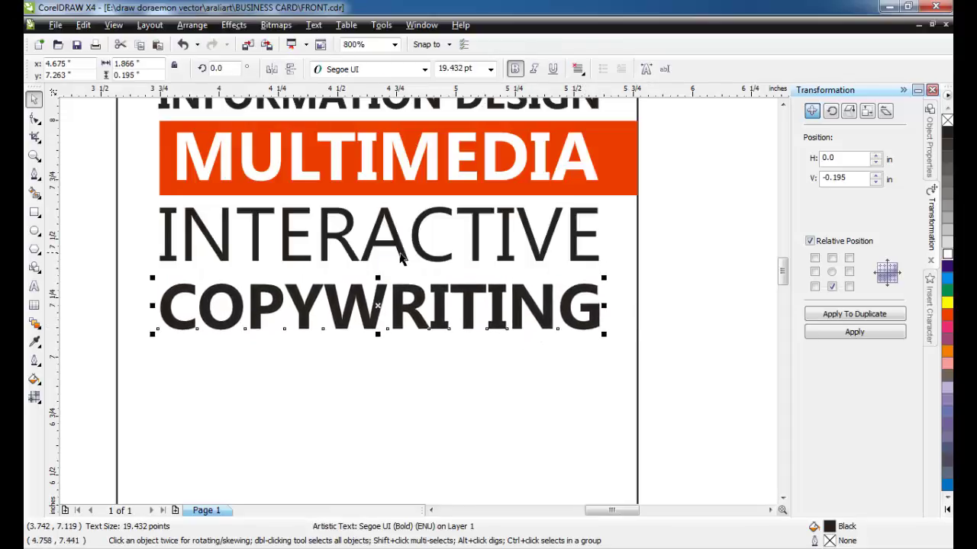
pyautogui.click(377, 252)
pyautogui.moveTo(377, 269); pyautogui.dragTo(398, 284)
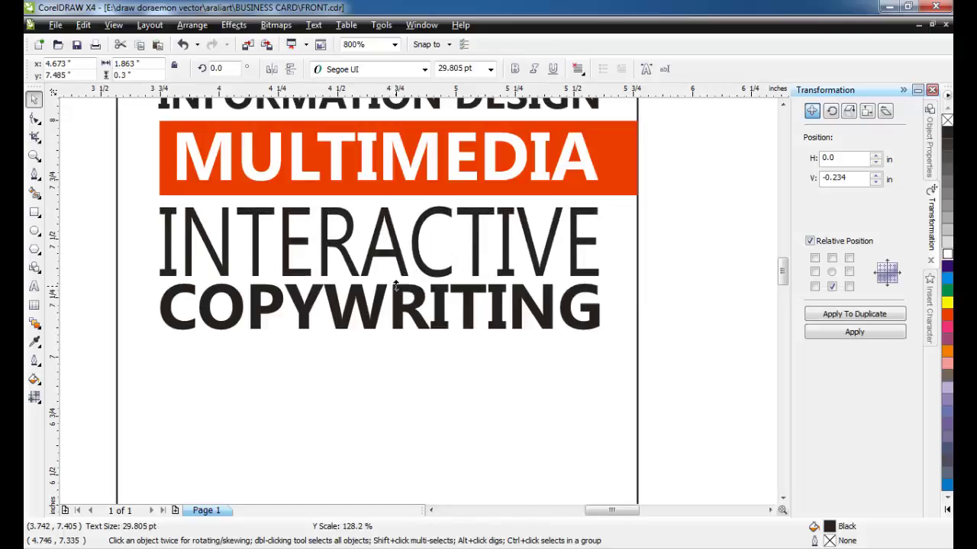
pyautogui.click(351, 309)
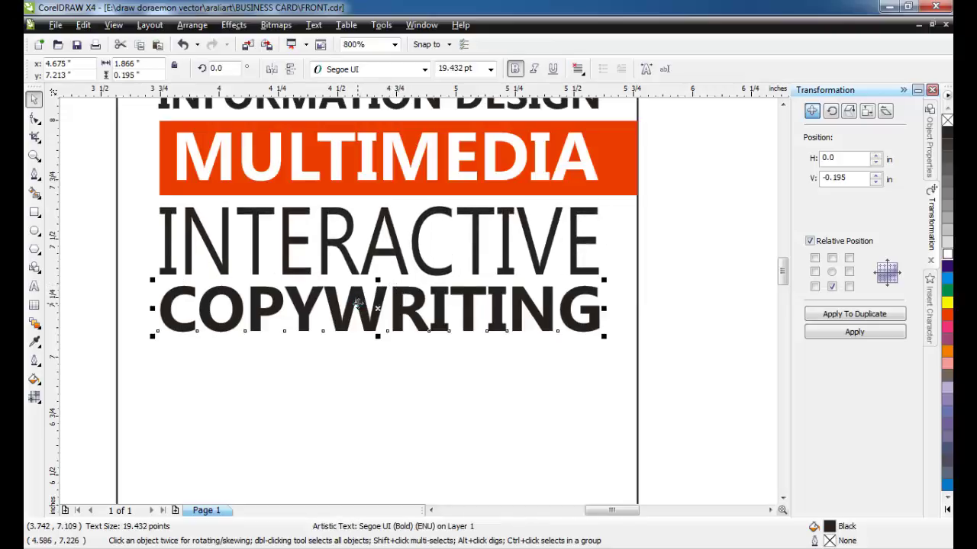
# Duplicate COPYWRITING below itself and retype the copy as WEBSITE in Impact
pyautogui.click(839, 315)
pyautogui.moveTo(202, 345); pyautogui.dragTo(202, 356)
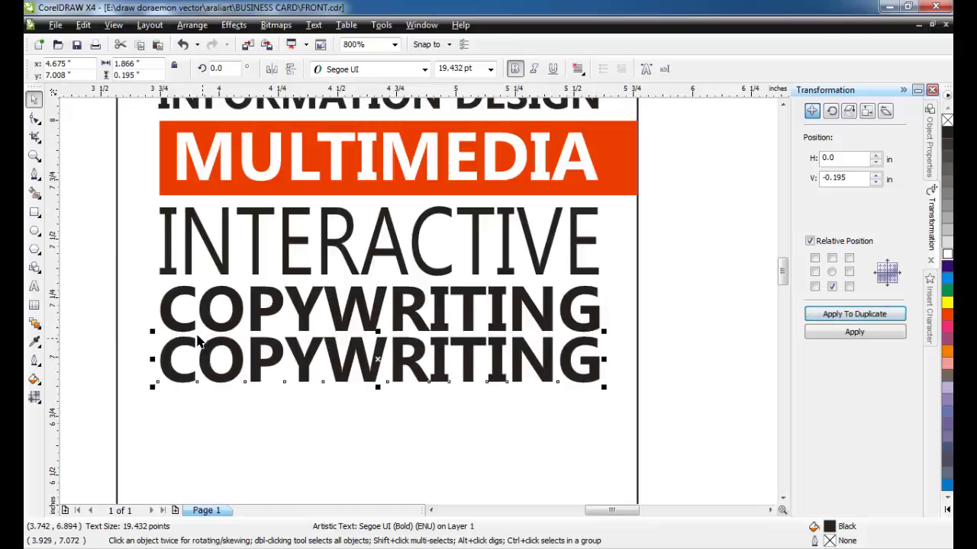
pyautogui.click(34, 285)
pyautogui.hotkey('ctrl', 'a')
pyautogui.write('W')
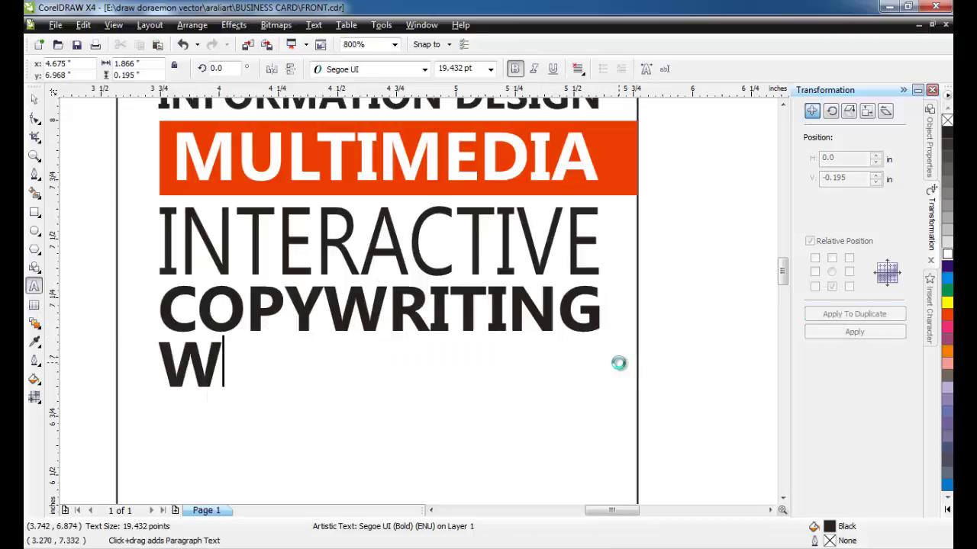
pyautogui.write('EBSI')
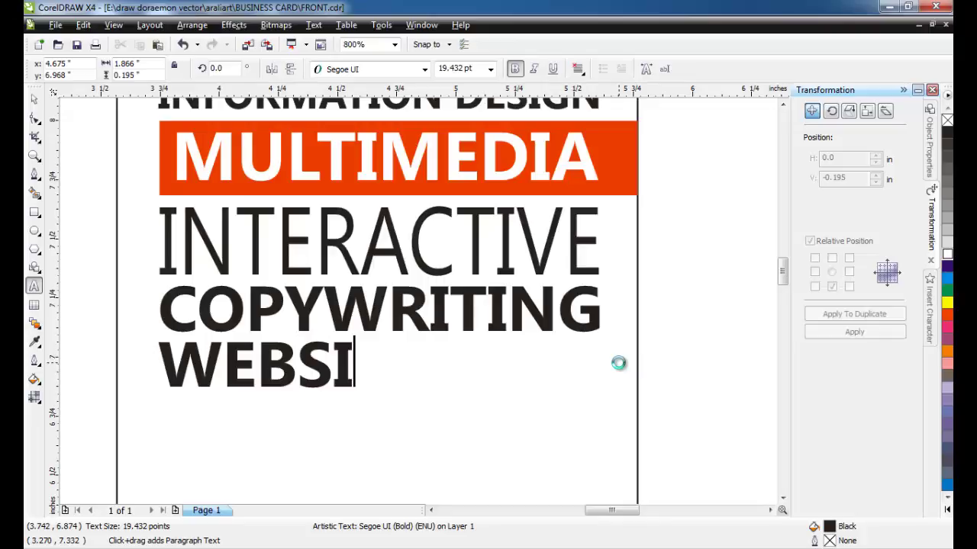
pyautogui.write('TE')
pyautogui.click(424, 68)
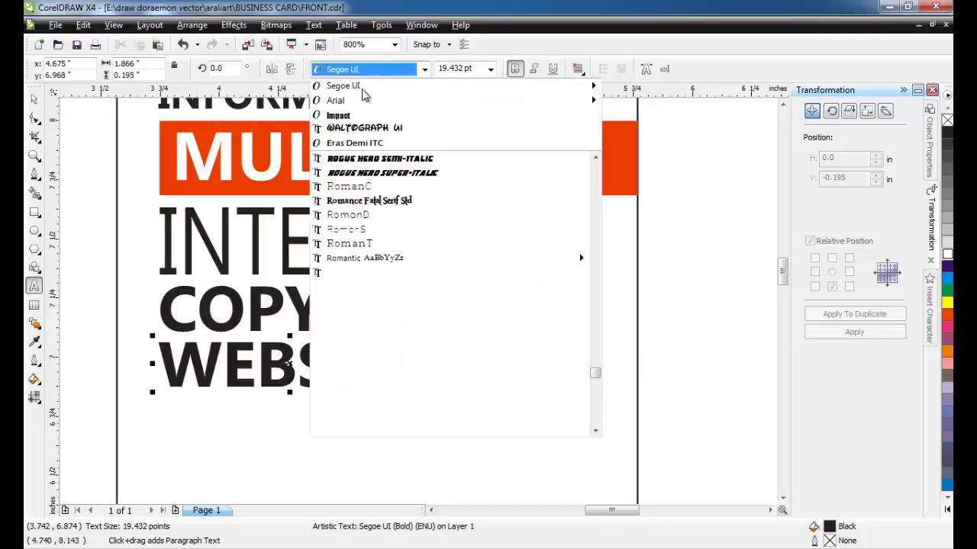
pyautogui.click(335, 115)
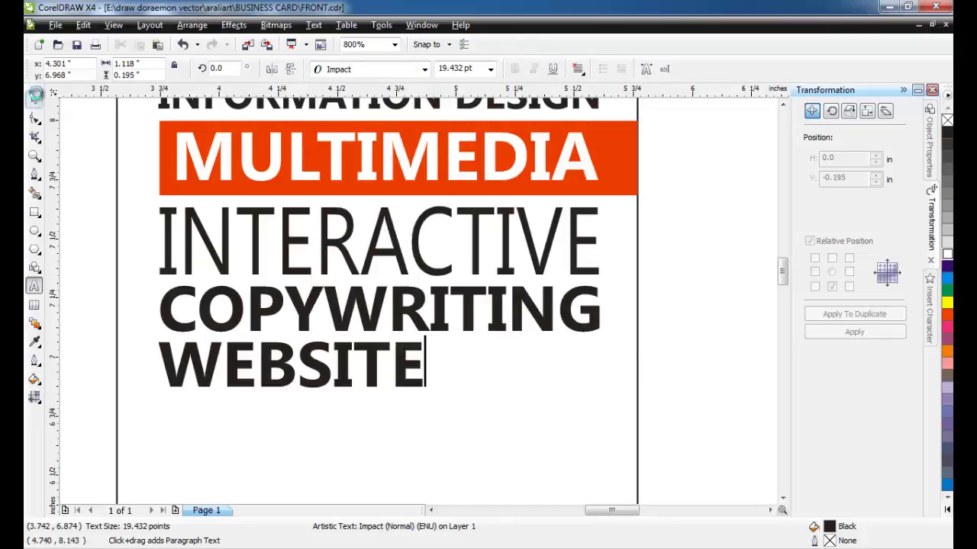
pyautogui.click(34, 99)
pyautogui.click(424, 69)
pyautogui.click(363, 103)
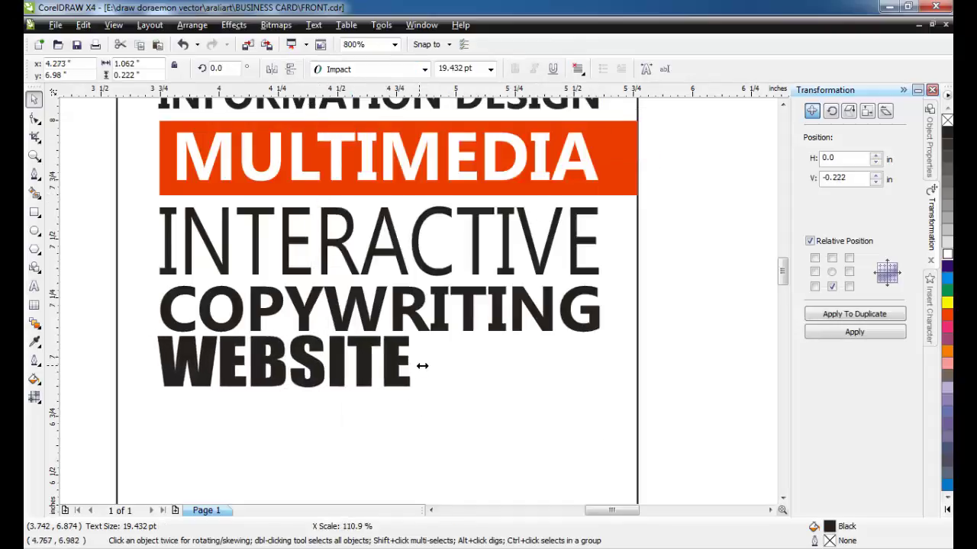
# Stretch and enlarge WEBSITE, right-aligning it under COPYWRITING
pyautogui.moveTo(384, 363); pyautogui.dragTo(429, 368)
pyautogui.keyDown('shift'); pyautogui.click(452, 324); pyautogui.keyUp('shift')
pyautogui.press('r')
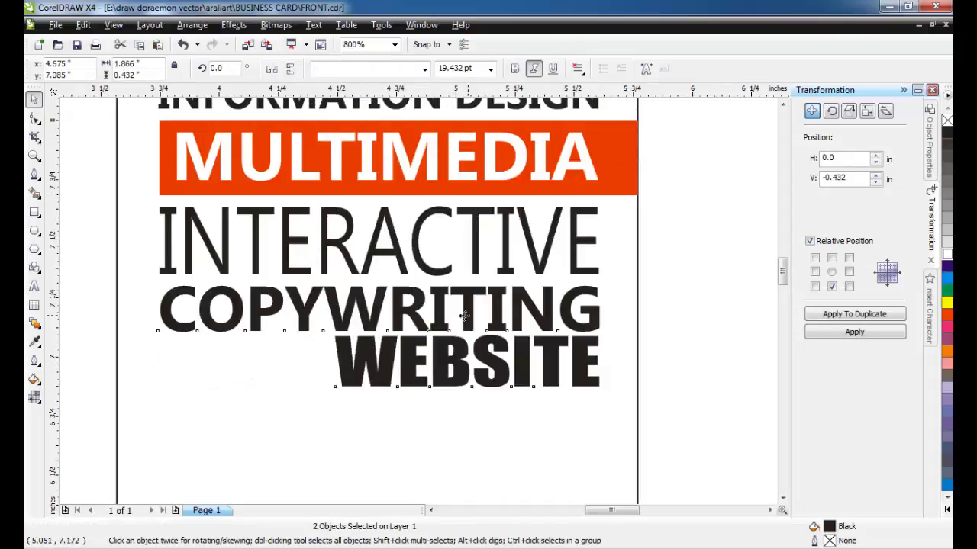
pyautogui.click(341, 374)
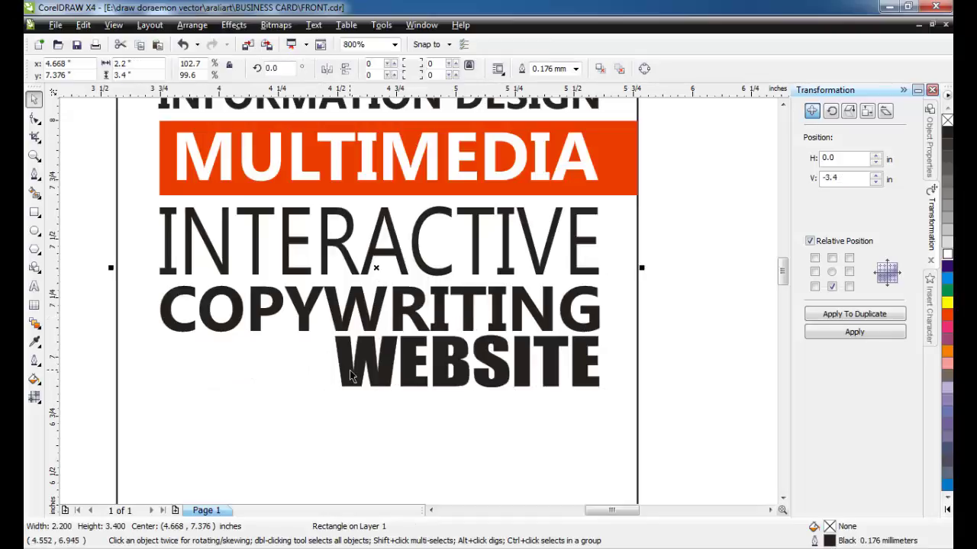
pyautogui.click(336, 383)
pyautogui.moveTo(330, 393); pyautogui.dragTo(306, 397)
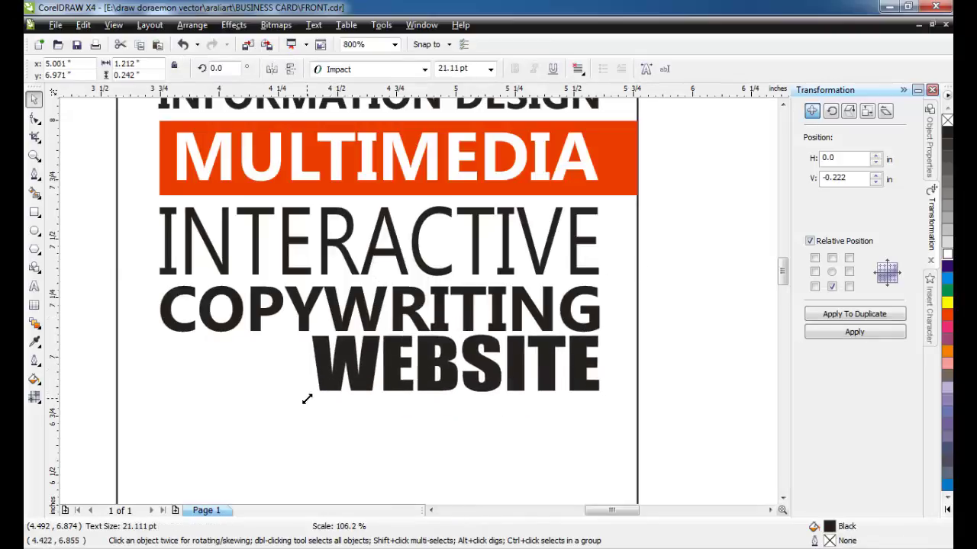
# Widen WEBSITE's letter spacing with the Shape tool and re-align its right edge with COPYWRITING
pyautogui.click(34, 118)
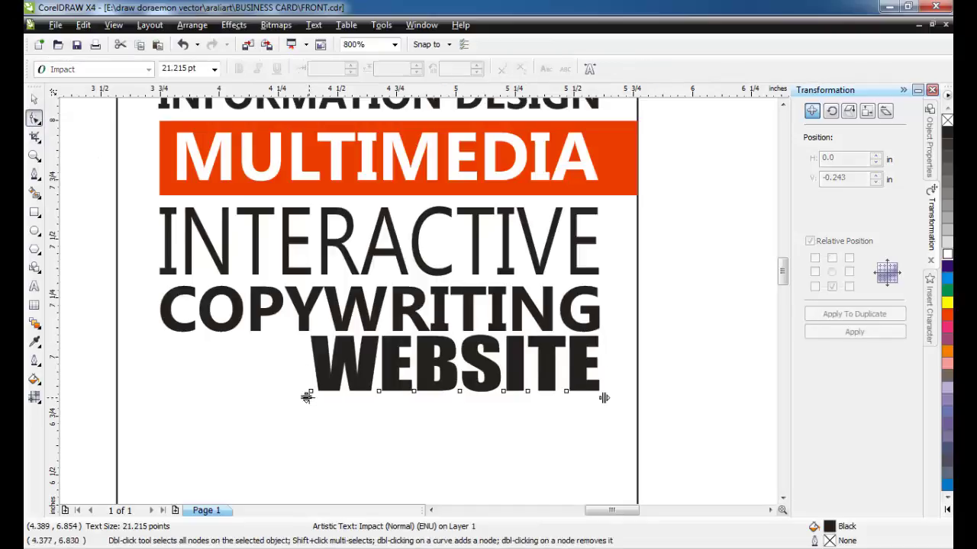
pyautogui.moveTo(603, 397); pyautogui.dragTo(629, 397)
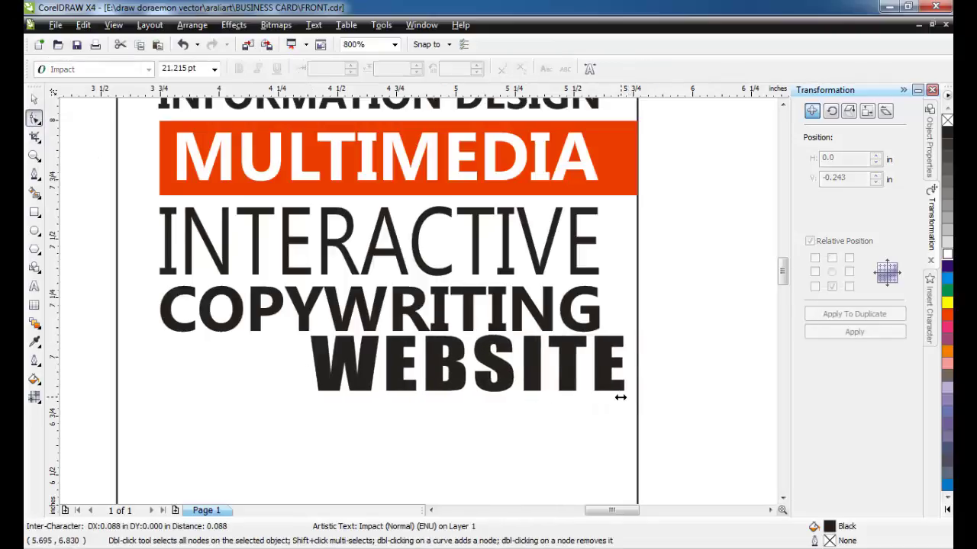
pyautogui.click(35, 103)
pyautogui.keyDown('shift'); pyautogui.click(312, 318); pyautogui.keyUp('shift')
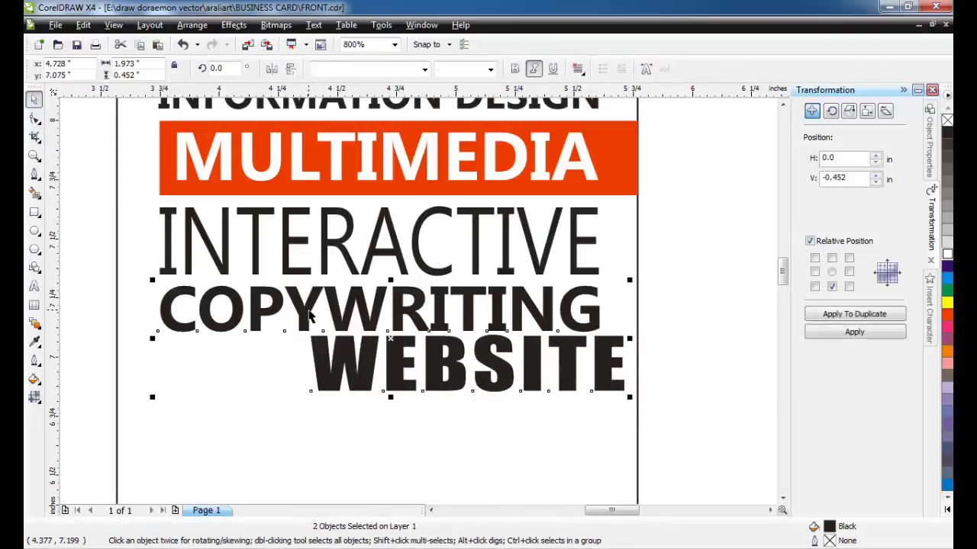
pyautogui.press('r')
pyautogui.click(653, 371)
pyautogui.click(532, 376)
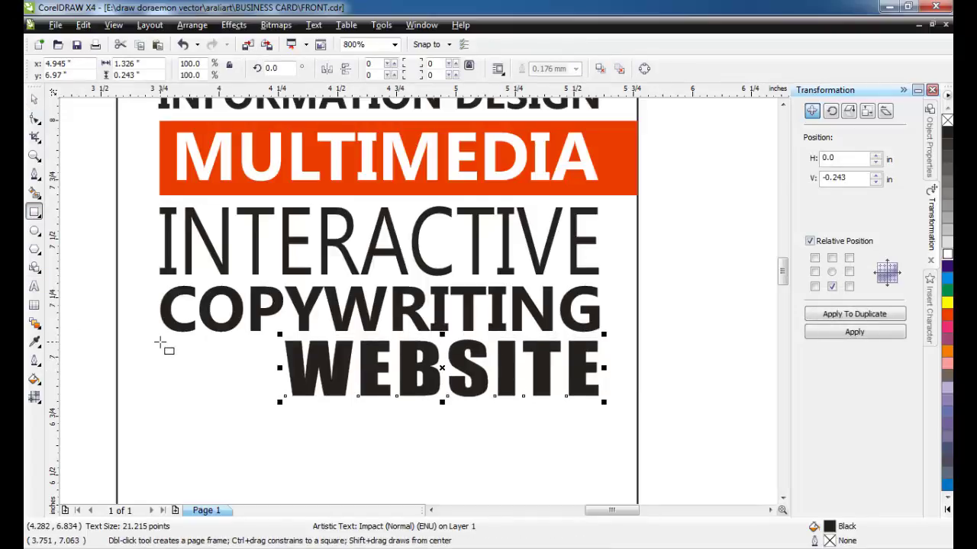
# Draw a small rectangle left of WEBSITE, fill it red-orange and remove its outline
pyautogui.moveTo(161, 344); pyautogui.dragTo(276, 397)
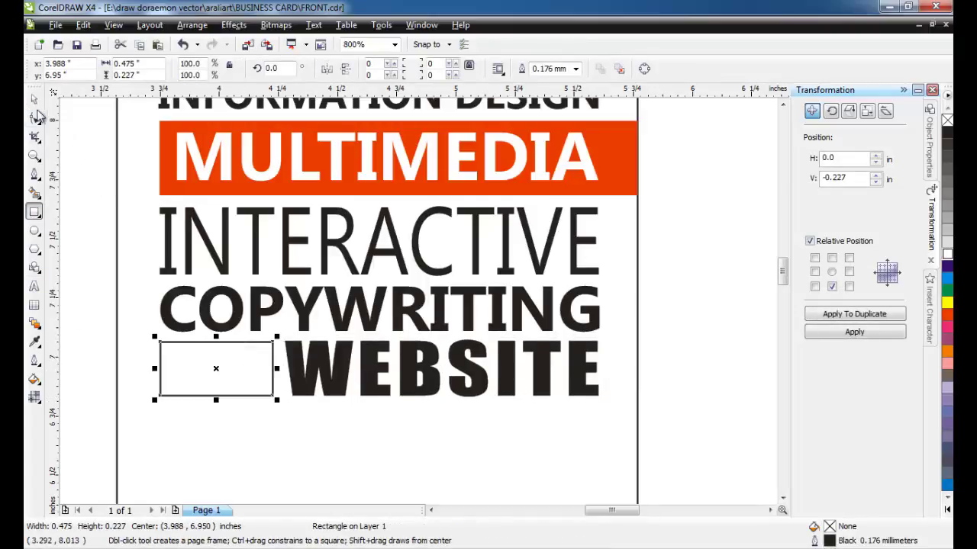
pyautogui.click(35, 99)
pyautogui.keyDown('shift'); pyautogui.click(160, 185); pyautogui.keyUp('shift')
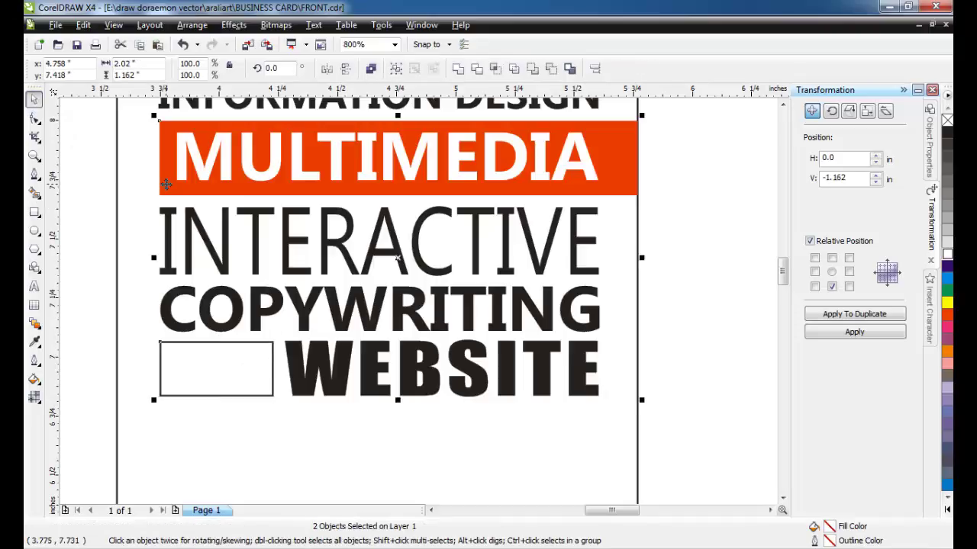
pyautogui.click(188, 392)
pyautogui.click(946, 314)
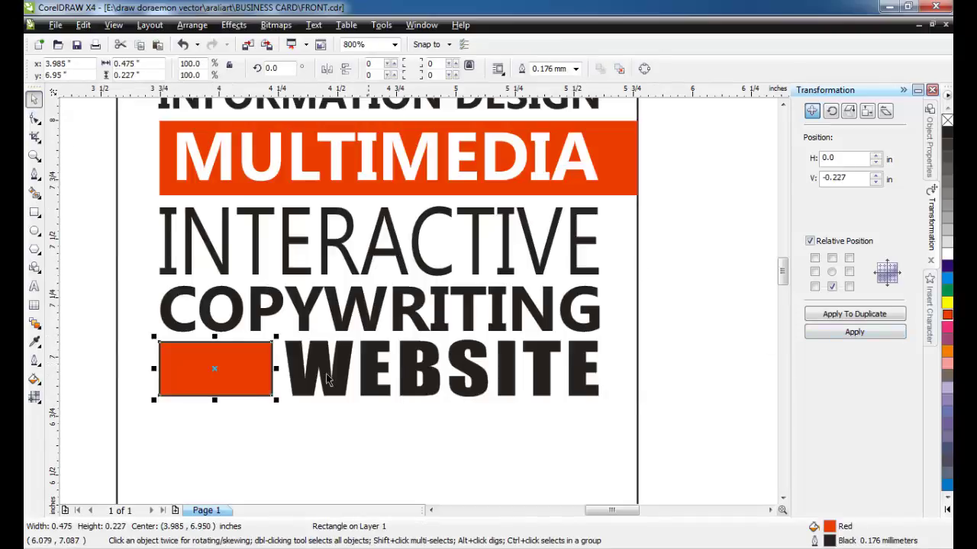
pyautogui.scroll(1, 405, 280)
pyautogui.click(575, 69)
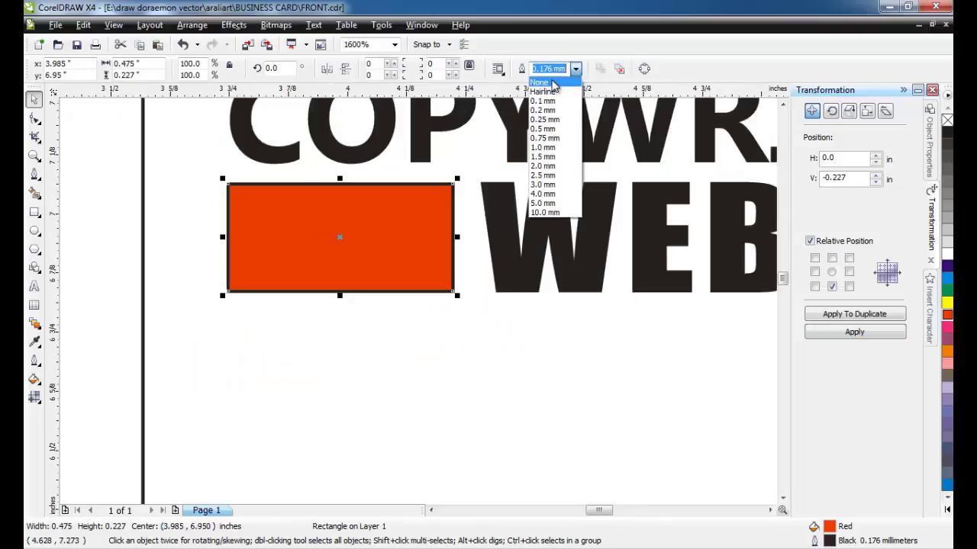
pyautogui.click(544, 79)
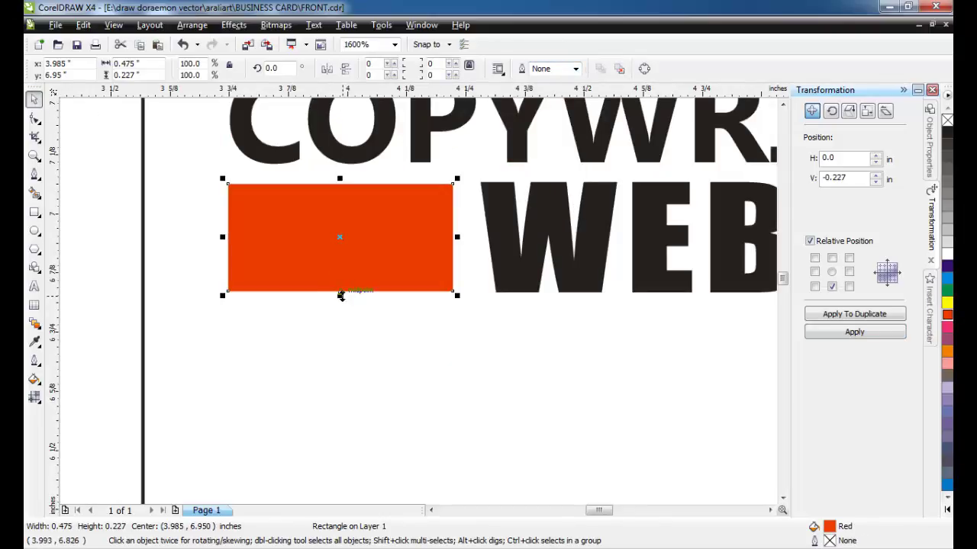
# Resize the orange square to WEBSITE's height and centre it vertically on the text
pyautogui.moveTo(341, 296); pyautogui.dragTo(340, 303)
pyautogui.moveTo(341, 179); pyautogui.dragTo(341, 174)
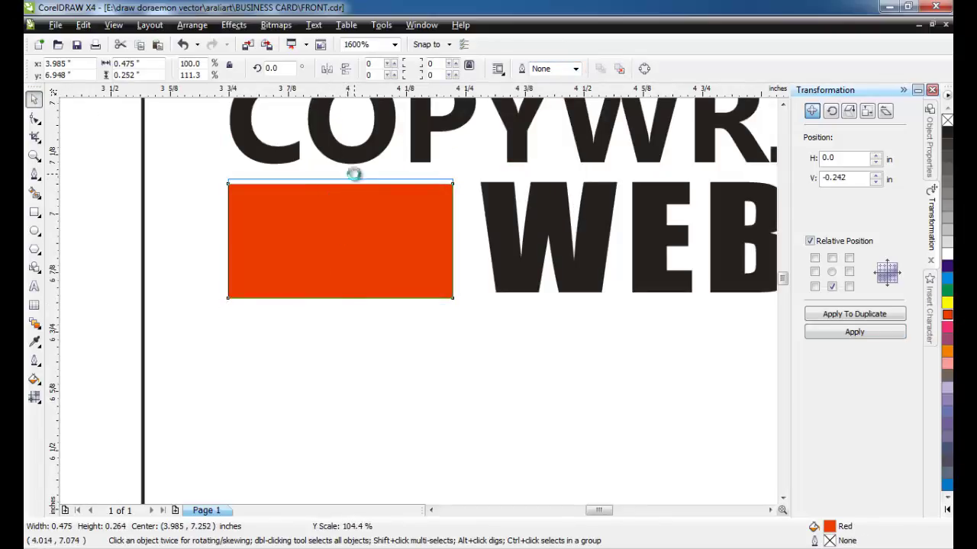
pyautogui.keyDown('shift'); pyautogui.click(495, 228); pyautogui.keyUp('shift')
pyautogui.press('c')
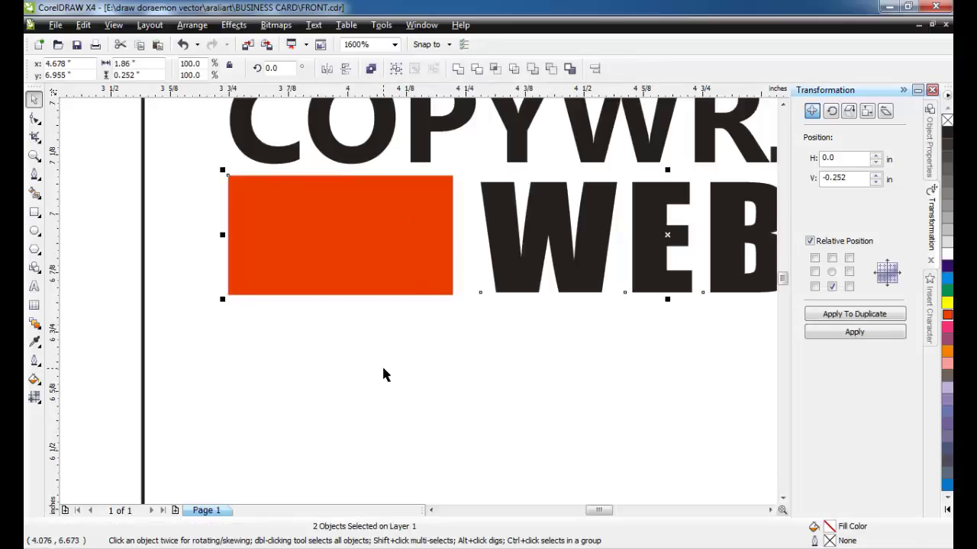
pyautogui.click(347, 174)
pyautogui.moveTo(340, 169); pyautogui.dragTo(340, 177)
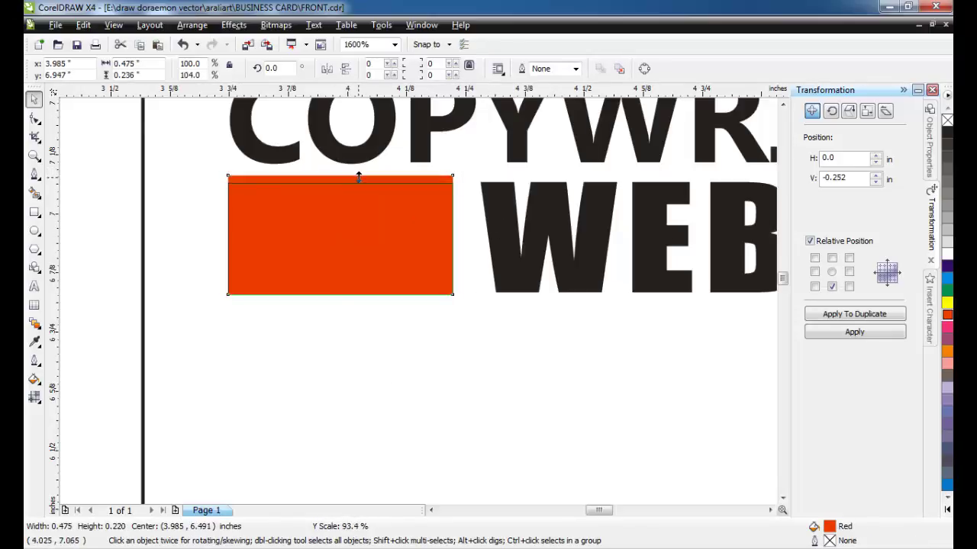
pyautogui.scroll(-2, 400, 309)
pyautogui.scroll(-2, 389, 305)
pyautogui.click(373, 303)
pyautogui.scroll(1, 455, 313)
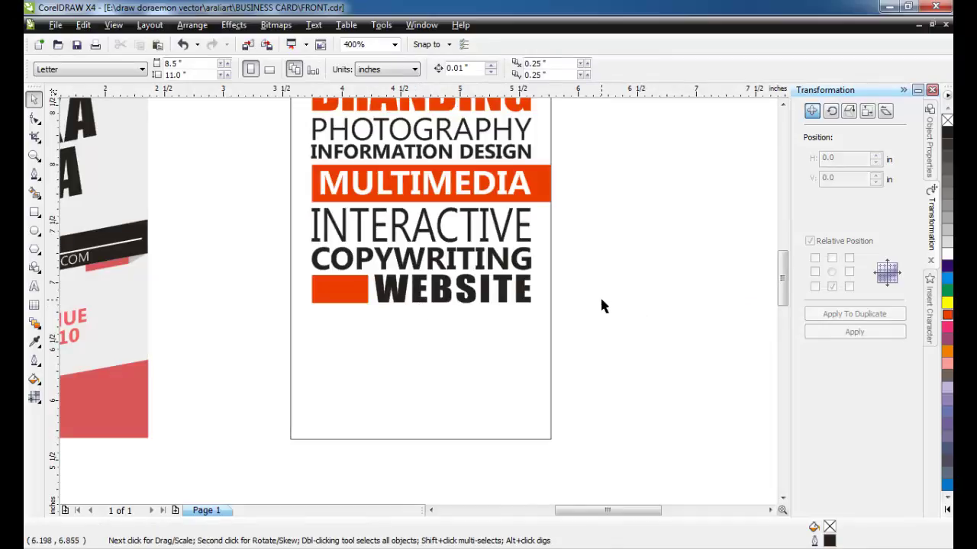
# Scale WEBSITE and its orange square up together and tighten the gap between them
pyautogui.moveTo(603, 337); pyautogui.dragTo(267, 266)
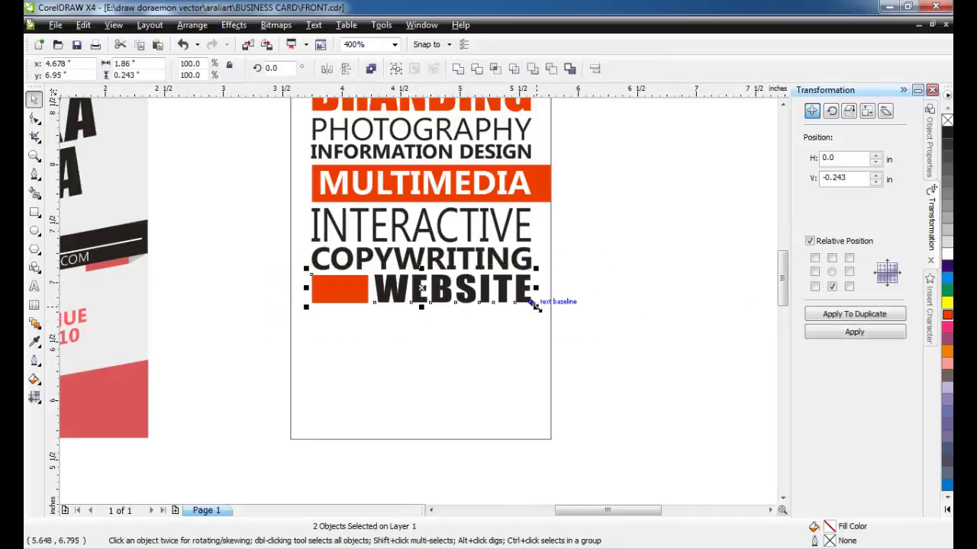
pyautogui.moveTo(538, 307)
pyautogui.mouseDown()
pyautogui.moveTo(562, 320)
pyautogui.moveTo(520, 290)
pyautogui.moveTo(359, 296)
pyautogui.moveTo(395, 297)
pyautogui.mouseUp()
pyautogui.press('Escape')
pyautogui.click(545, 304)
pyautogui.press('Escape')
pyautogui.click(367, 296)
pyautogui.scroll(2, 359, 293)
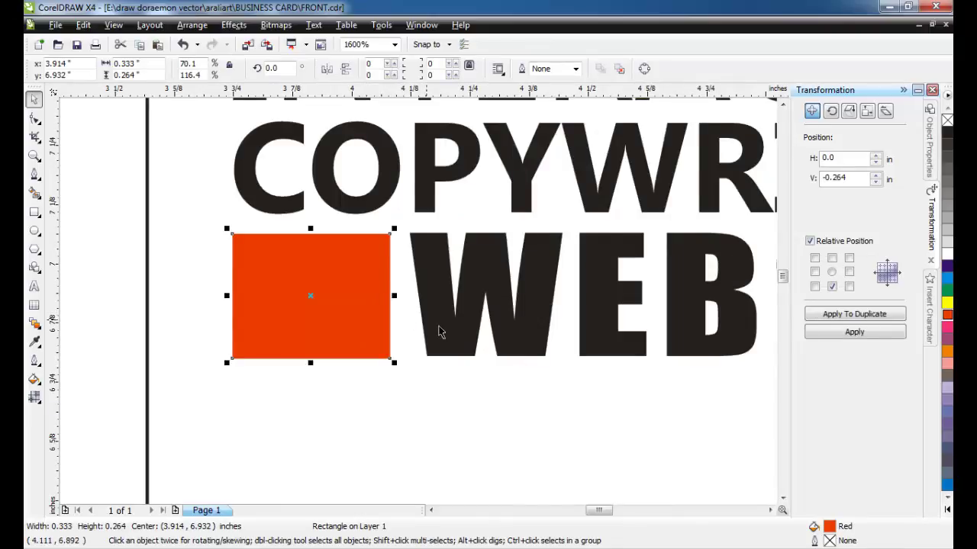
pyautogui.scroll(-2, 438, 332)
pyautogui.click(605, 318)
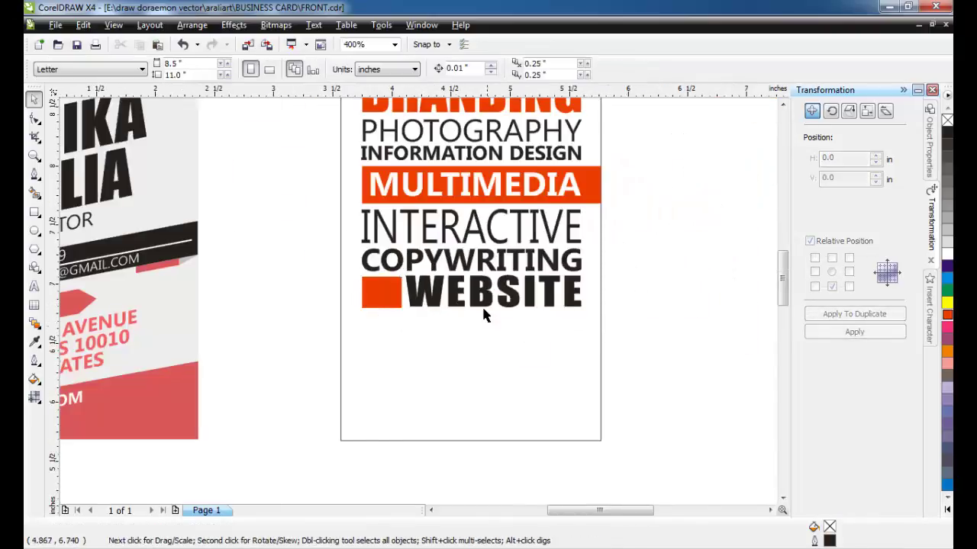
pyautogui.scroll(-1, 484, 316)
pyautogui.scroll(1, 565, 367)
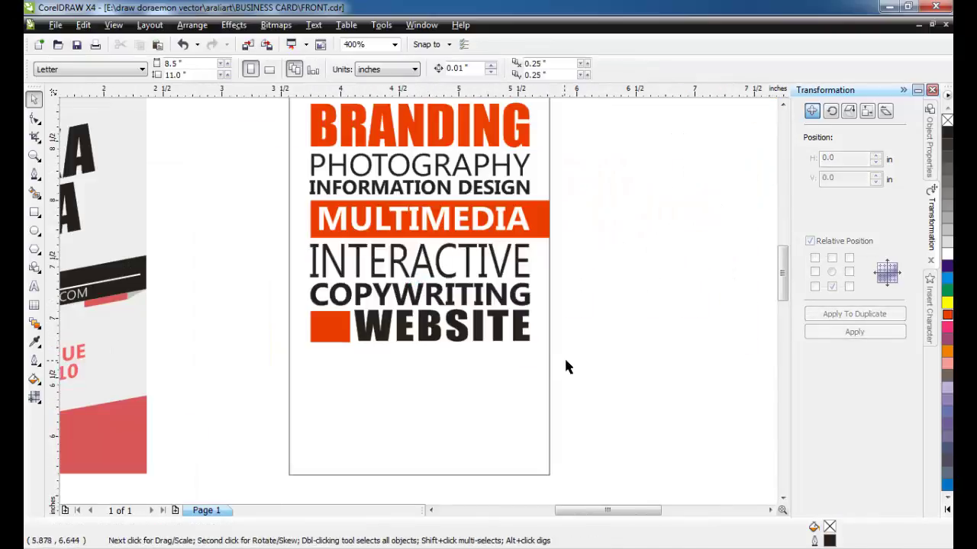
pyautogui.click(419, 302)
# Duplicate COPYWRITING below WEBSITE and retype the copy as MARKETING
pyautogui.click(848, 314)
pyautogui.click(855, 332)
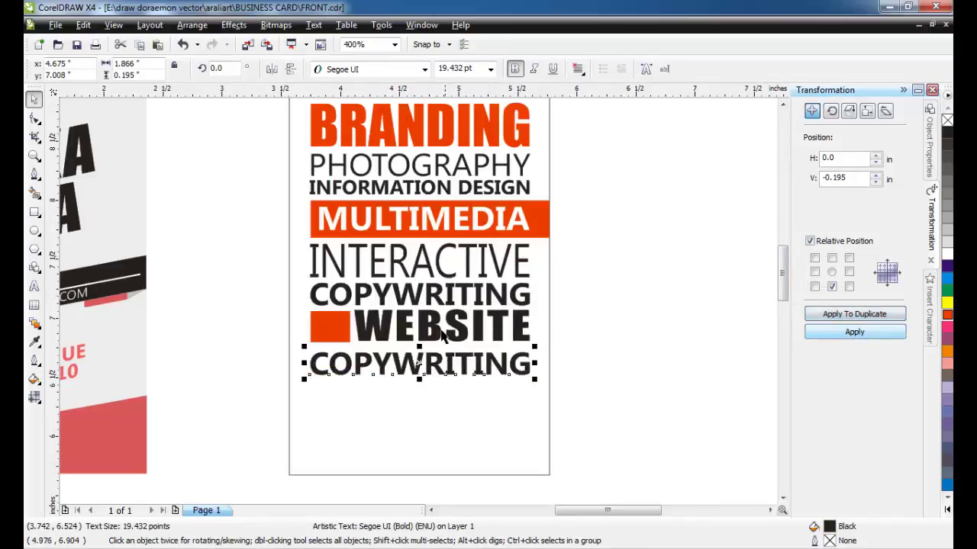
pyautogui.click(34, 286)
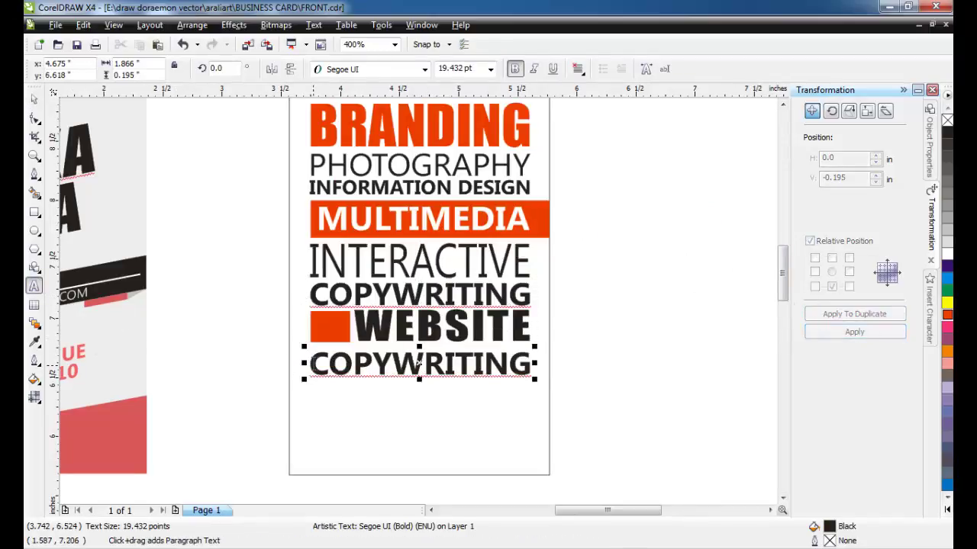
pyautogui.doubleClick(419, 364)
pyautogui.write('MARKET')
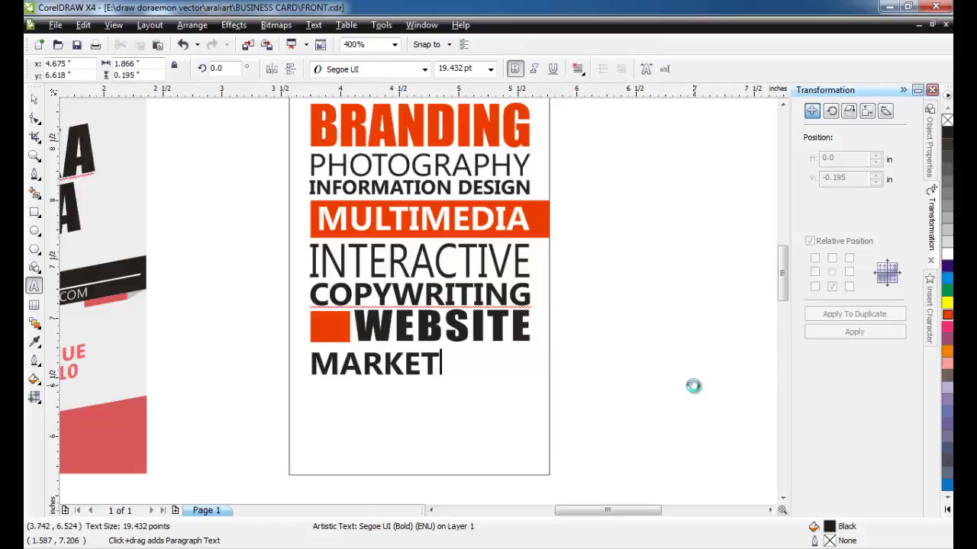
pyautogui.write('ING')
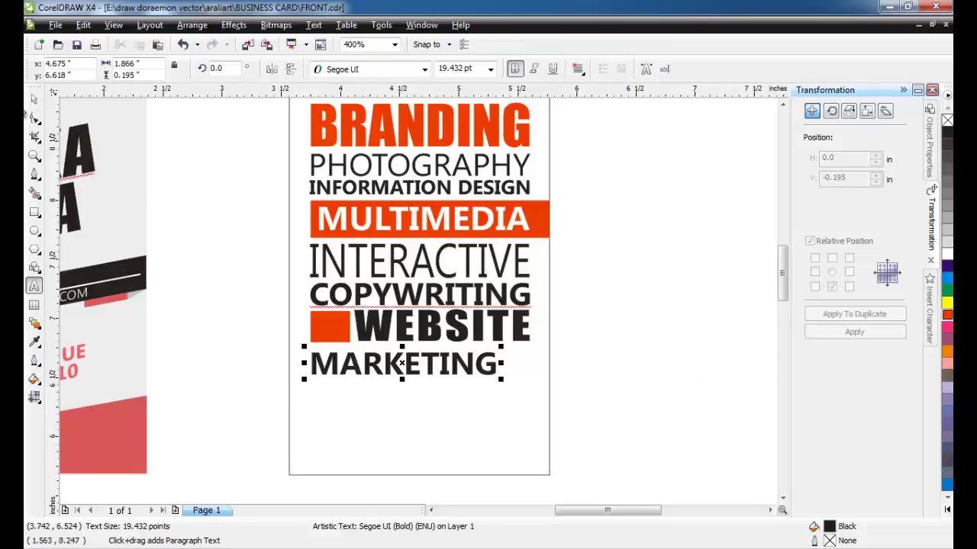
# Make MARKETING regular weight and enlarge it to span the full stack width
pyautogui.click(34, 99)
pyautogui.scroll(1, 436, 374)
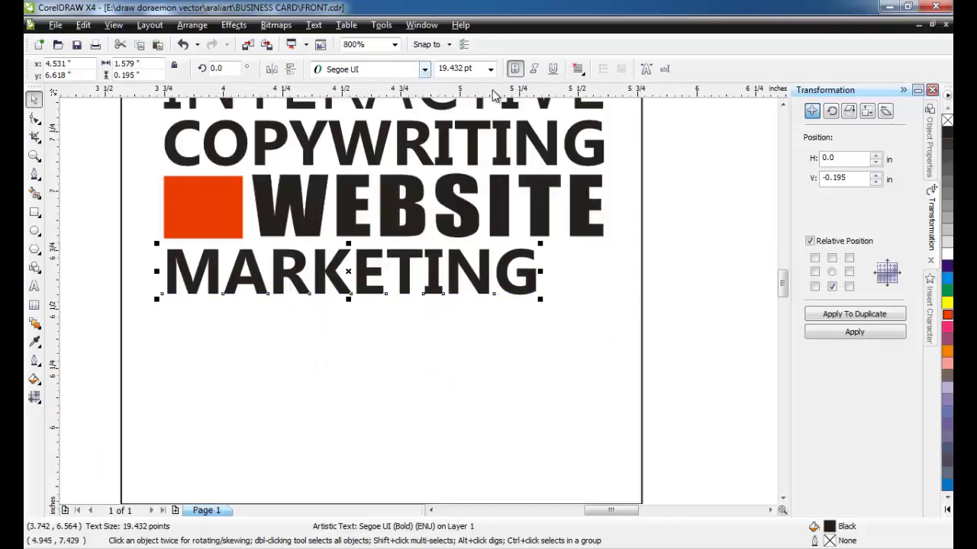
pyautogui.click(514, 69)
pyautogui.moveTo(514, 299); pyautogui.dragTo(612, 324)
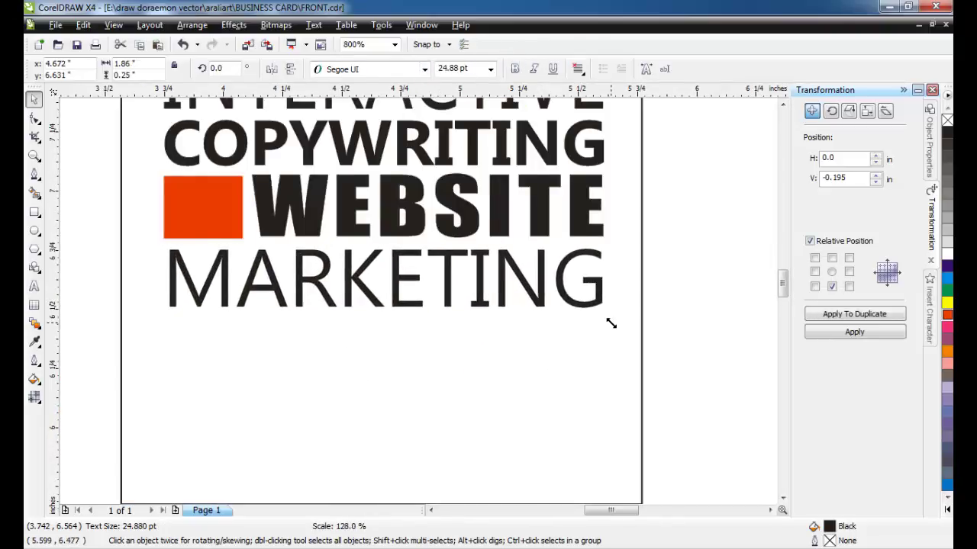
pyautogui.moveTo(153, 240); pyautogui.dragTo(151, 230)
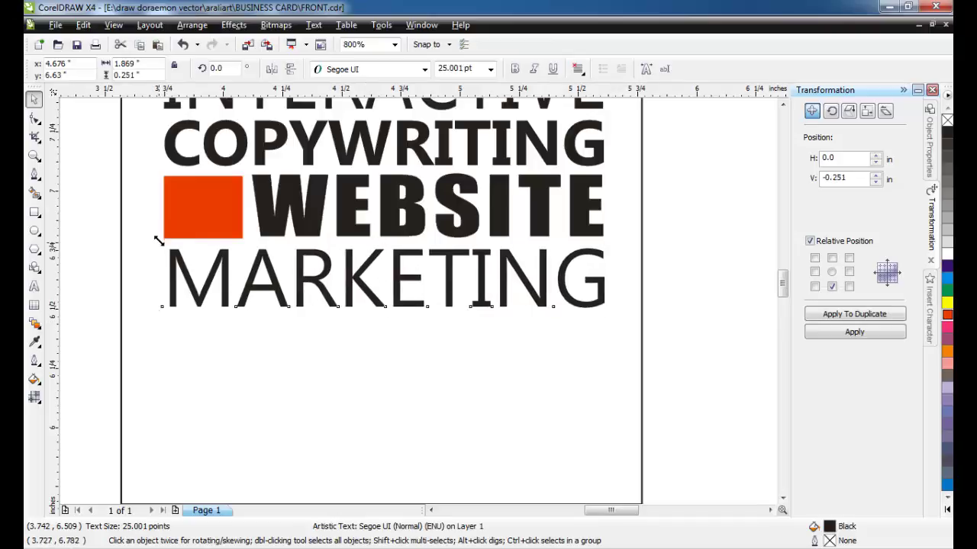
pyautogui.scroll(-3, 419, 291)
pyautogui.scroll(-1, 419, 291)
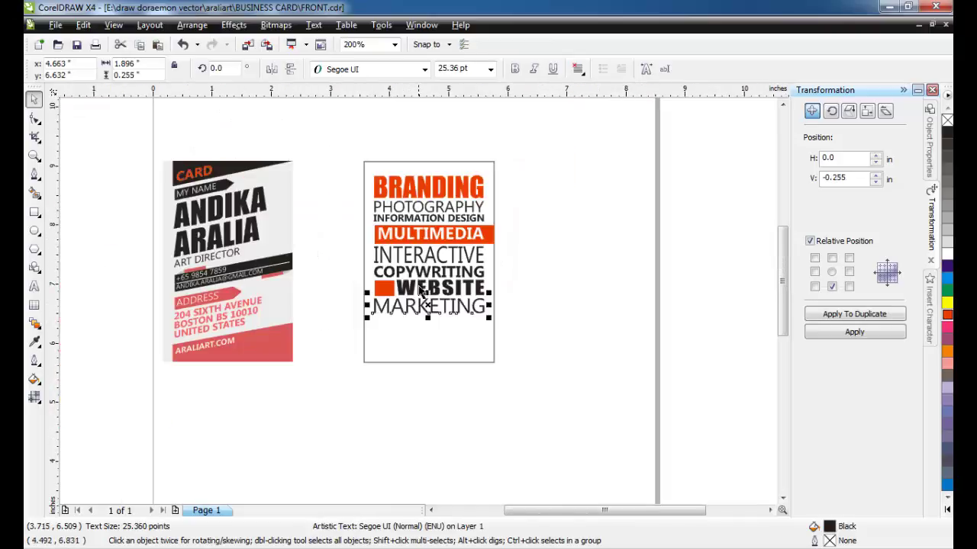
# Duplicate INFORMATION DESIGN and step the copy down to sit just below MARKETING
pyautogui.scroll(2, 418, 281)
pyautogui.click(652, 346)
pyautogui.click(412, 183)
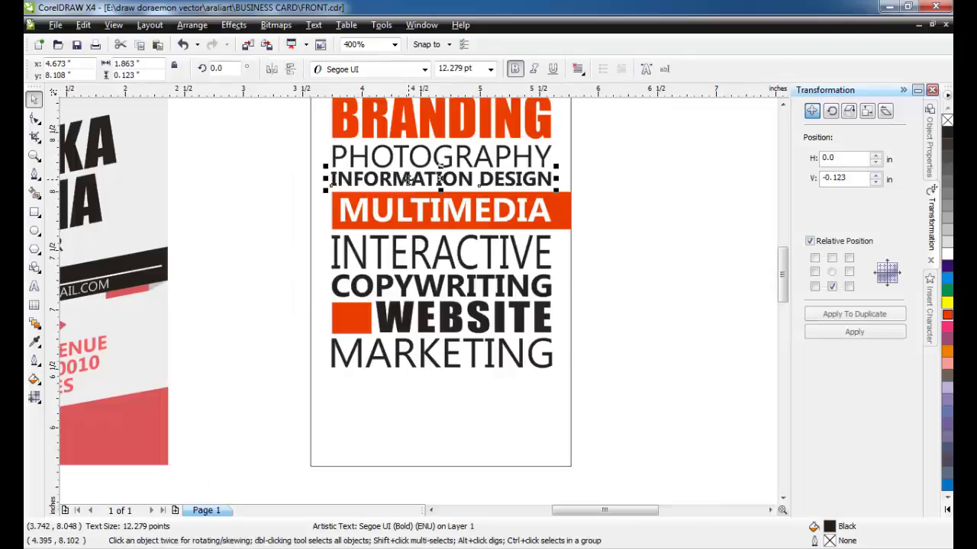
pyautogui.click(855, 332)
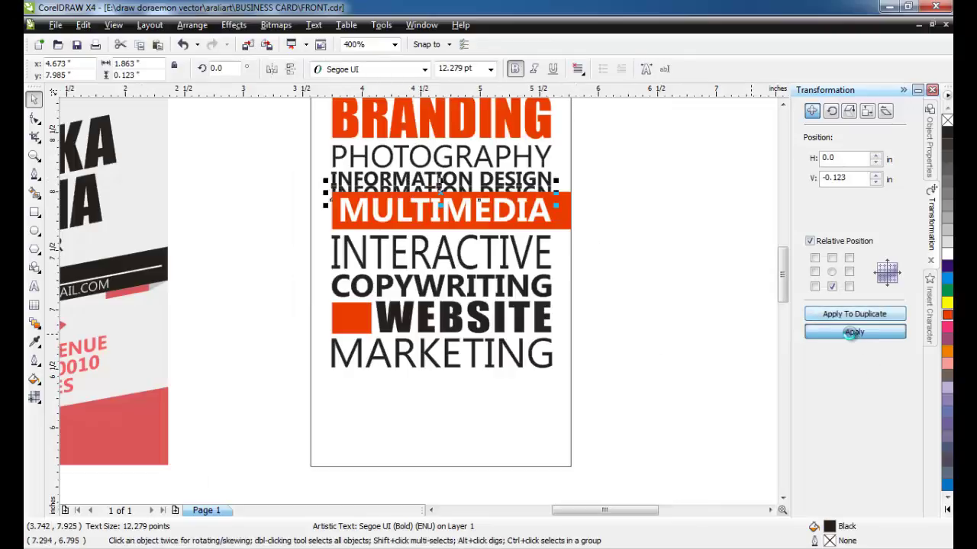
pyautogui.click(854, 333)
pyautogui.click(854, 333)
pyautogui.click(854, 334)
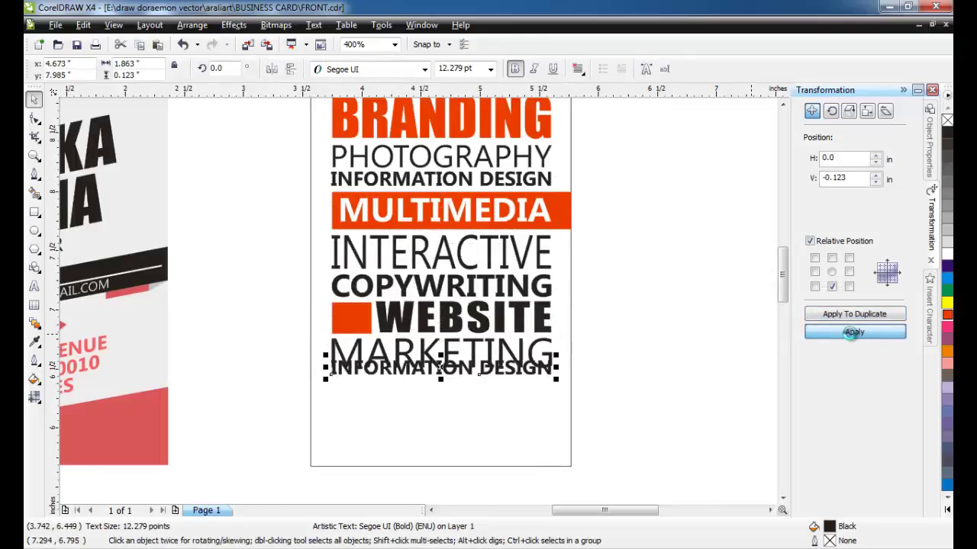
pyautogui.click(854, 333)
# Retype the copied line as 2D & 3D ANIMATION
pyautogui.click(34, 284)
pyautogui.click(440, 381)
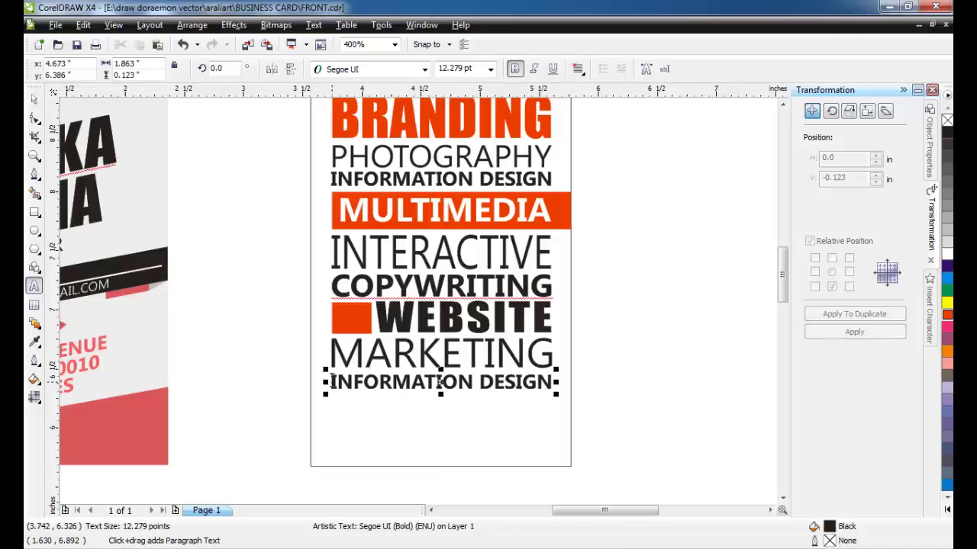
pyautogui.hotkey('ctrl', 'a')
pyautogui.write('2')
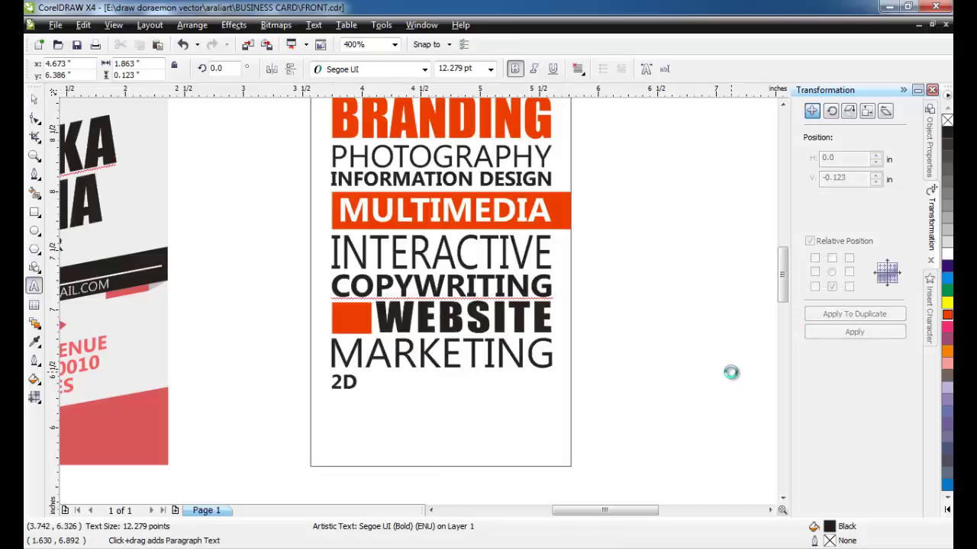
pyautogui.write(' 3D')
pyautogui.press('BackSpace')
pyautogui.press('BackSpace')
pyautogui.press('BackSpace')
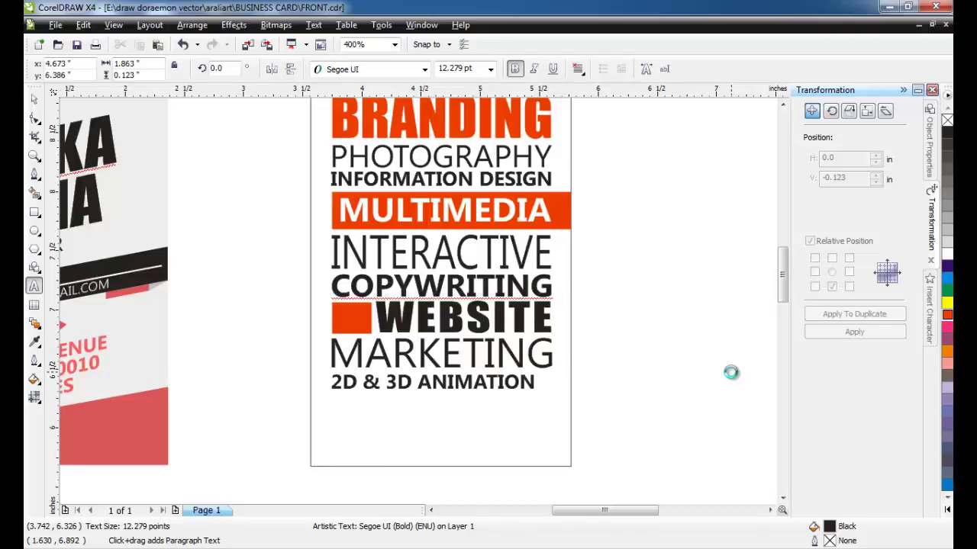
pyautogui.hotkey('ctrl', 'space')
# Widen the letter spacing of 2D & 3D ANIMATION and enlarge it slightly to match the stack
pyautogui.scroll(1, 417, 296)
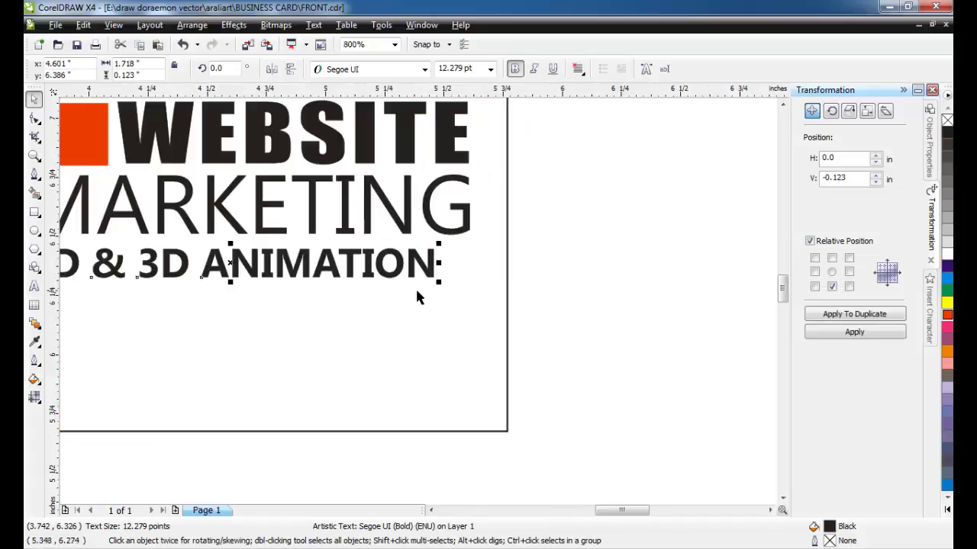
pyautogui.click(33, 119)
pyautogui.moveTo(441, 279); pyautogui.dragTo(483, 279)
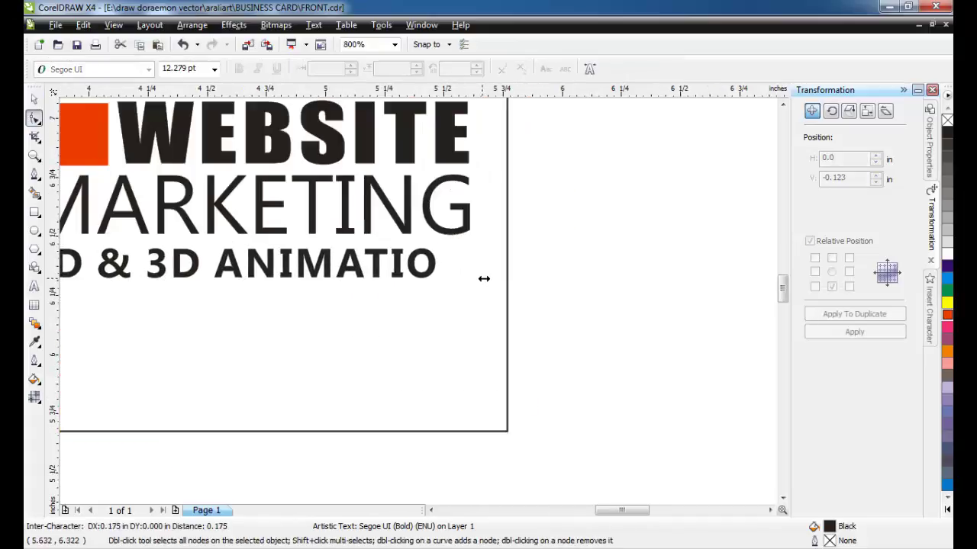
pyautogui.scroll(-1, 414, 308)
pyautogui.press('space')
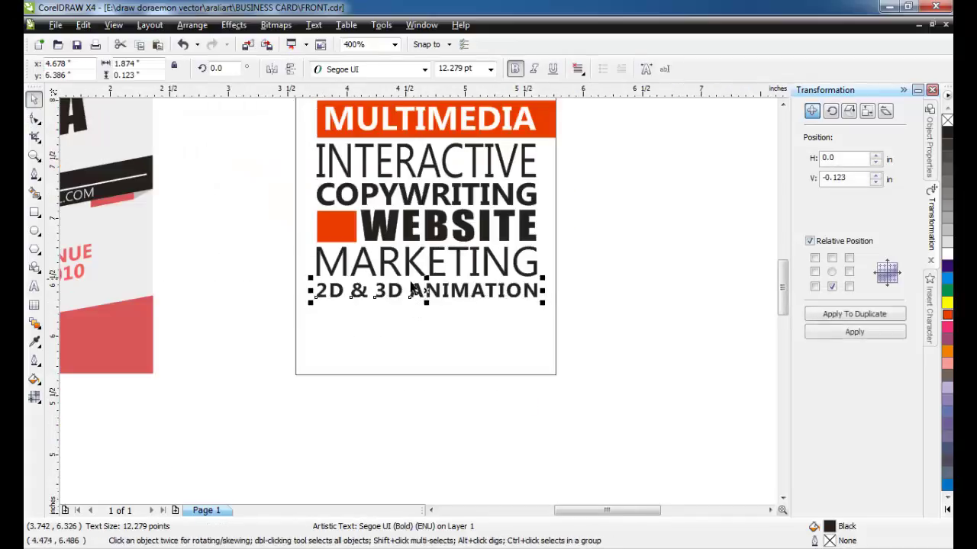
pyautogui.scroll(2, 453, 364)
pyautogui.moveTo(453, 364); pyautogui.dragTo(453, 381)
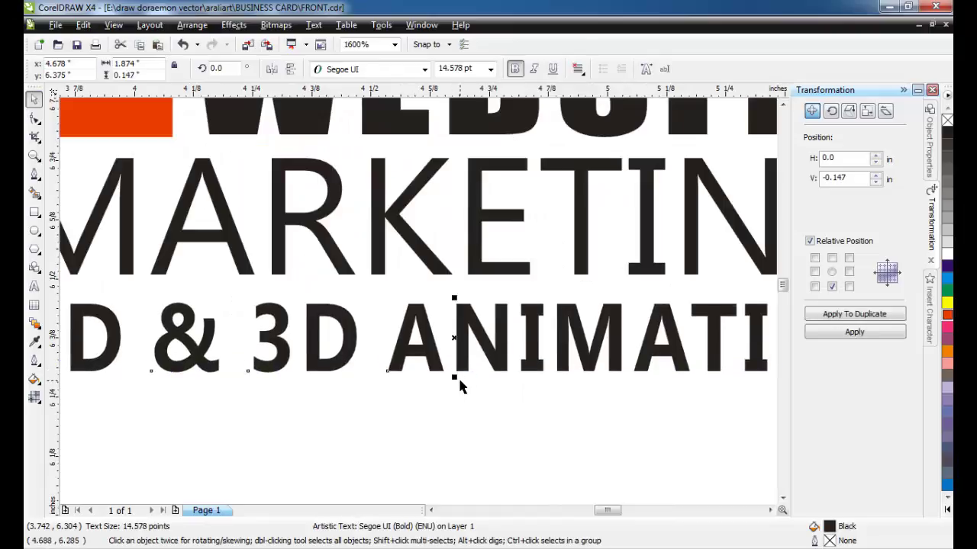
pyautogui.scroll(-2, 453, 383)
pyautogui.scroll(-2, 417, 300)
pyautogui.scroll(1, 418, 276)
pyautogui.moveTo(325, 139); pyautogui.dragTo(532, 356)
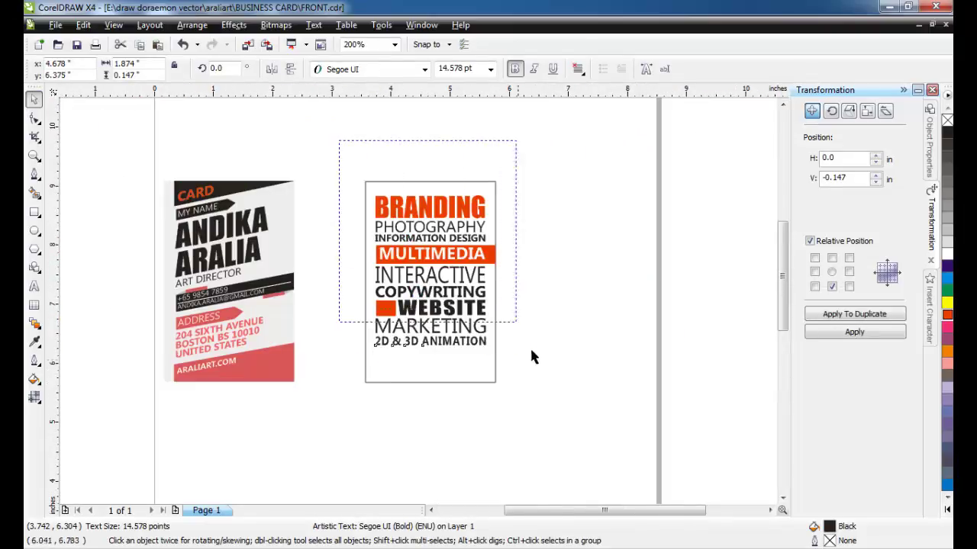
# Right-align all the selected service words with Align and Distribute
pyautogui.click(189, 25)
pyautogui.moveTo(233, 78)
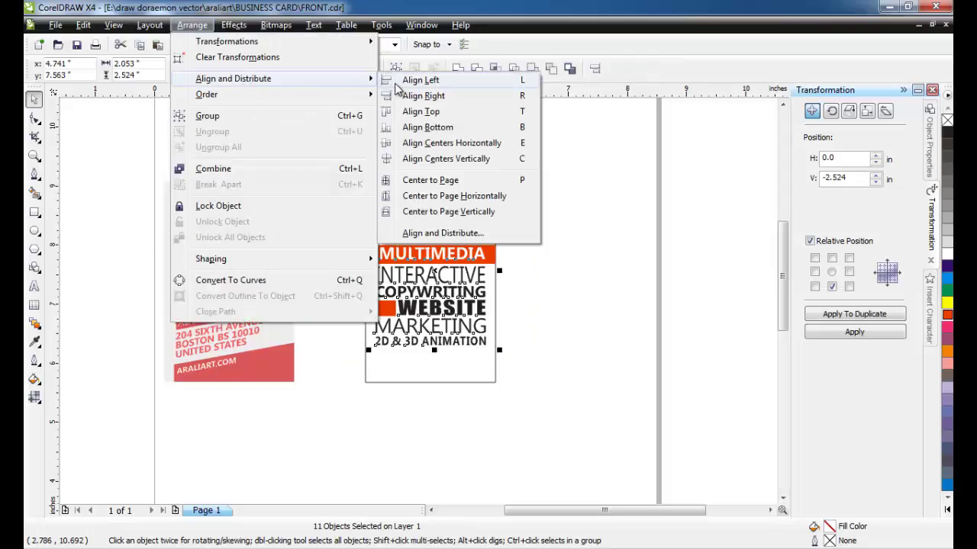
pyautogui.click(405, 96)
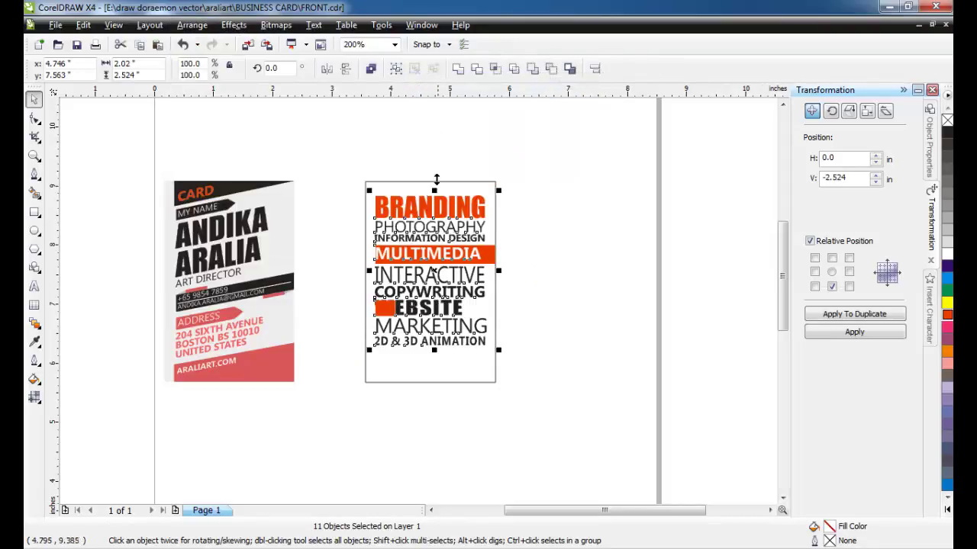
pyautogui.scroll(1, 439, 316)
pyautogui.click(626, 306)
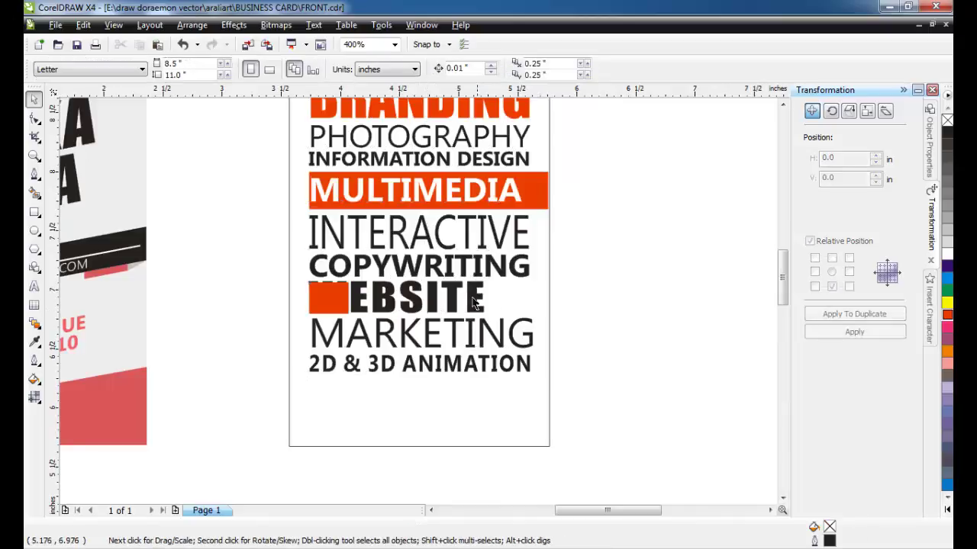
# Nudge WEBSITE and MULTIMEDIA right so their letters clear the orange shapes
pyautogui.click(475, 303)
pyautogui.press('Right')
pyautogui.press('Right')
pyautogui.press('Right')
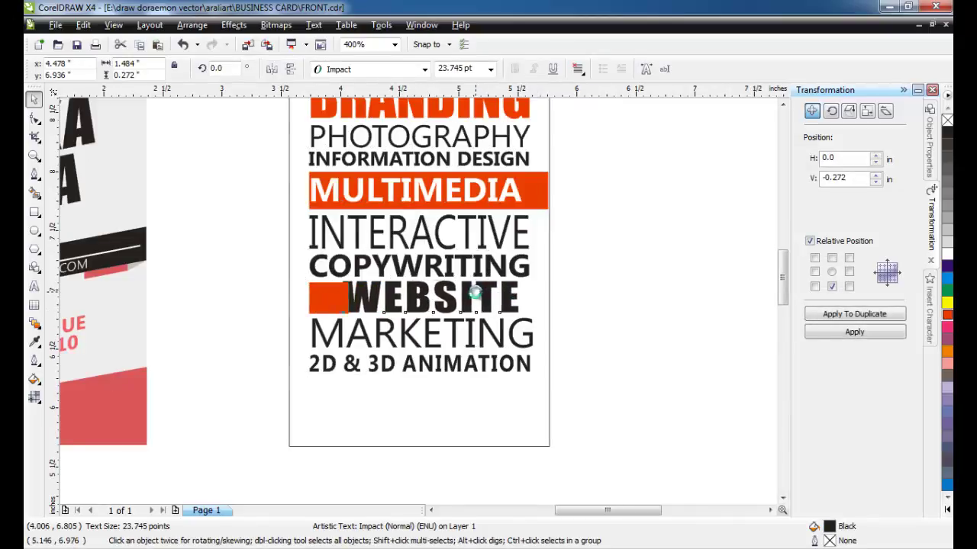
pyautogui.press('Right')
pyautogui.click(463, 196)
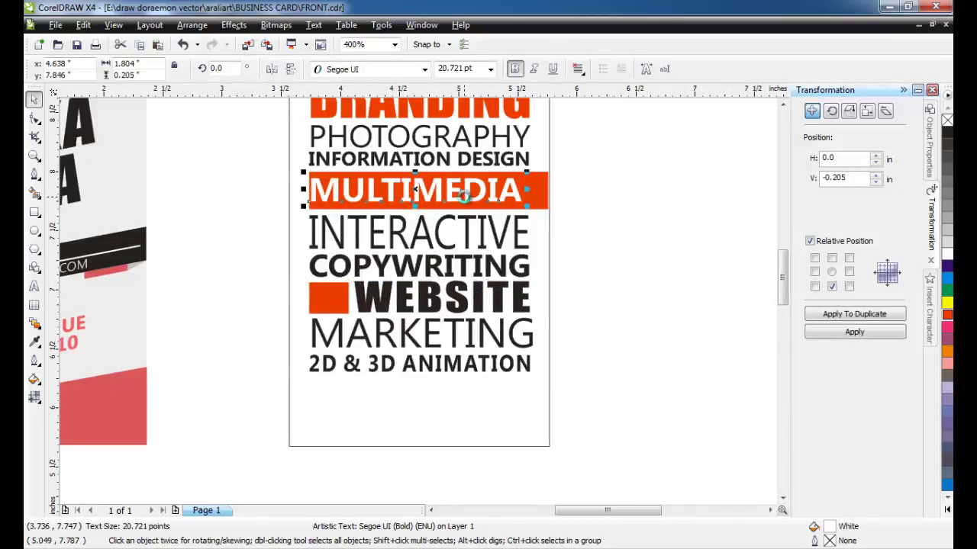
pyautogui.press('Right')
pyautogui.press('Right')
pyautogui.click(542, 269)
pyautogui.scroll(-2, 542, 269)
pyautogui.scroll(1, 418, 306)
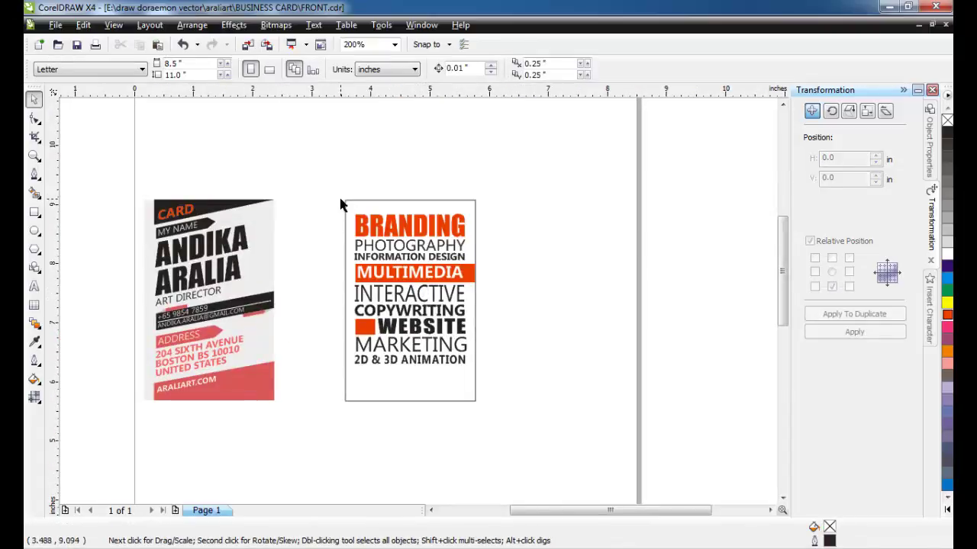
pyautogui.scroll(1, 397, 296)
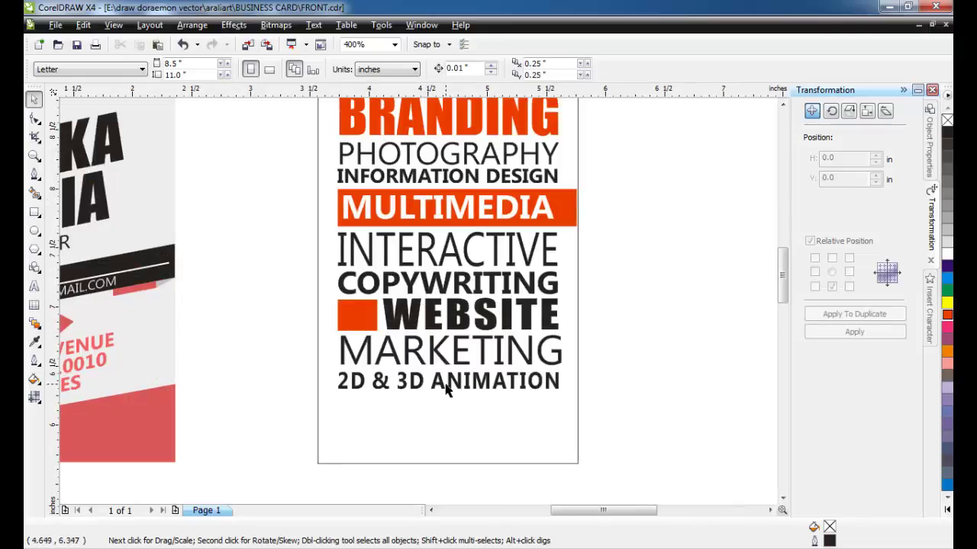
# Duplicate the 2D & 3D ANIMATION line below itself and retype it as GRAPHIC DESIGN
pyautogui.click(446, 386)
pyautogui.click(854, 314)
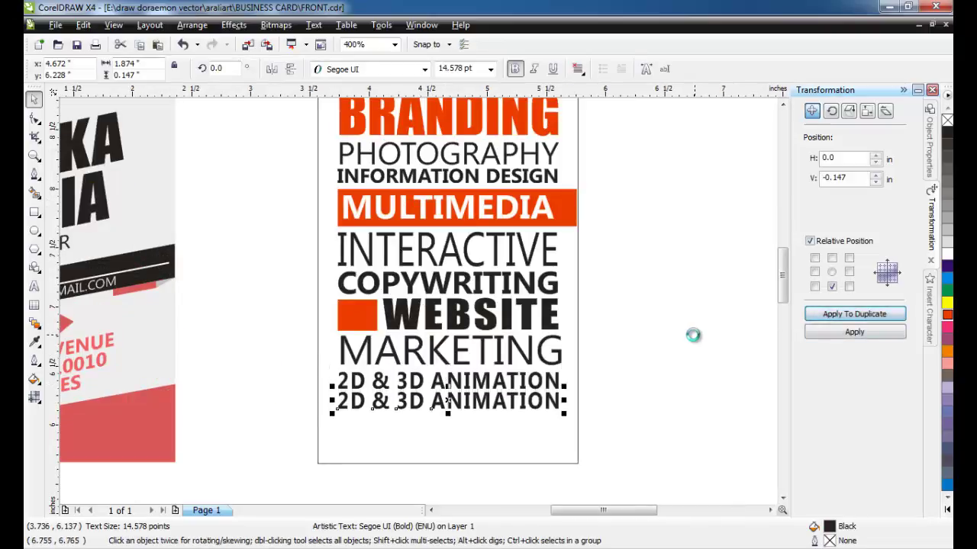
pyautogui.click(34, 285)
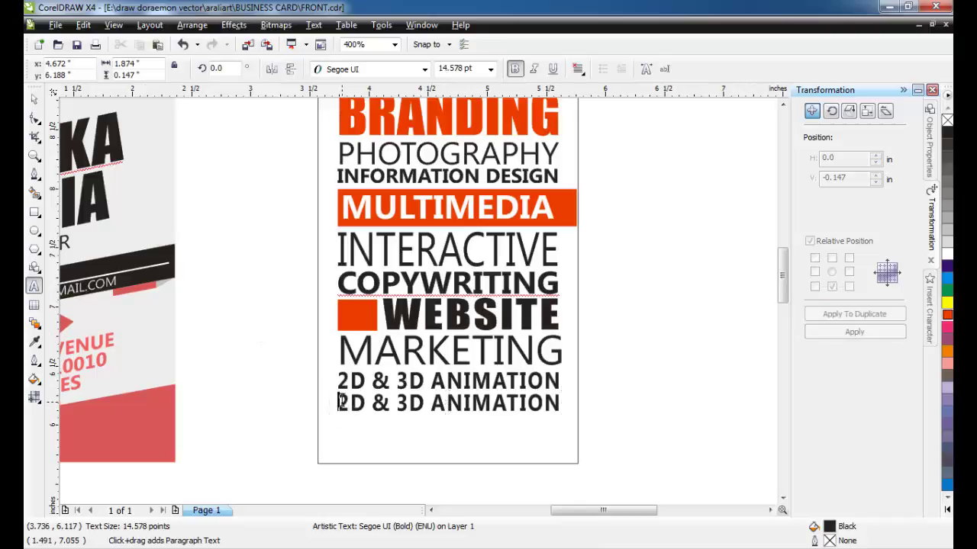
pyautogui.moveTo(339, 401); pyautogui.dragTo(653, 403)
pyautogui.write('GRAPHIC')
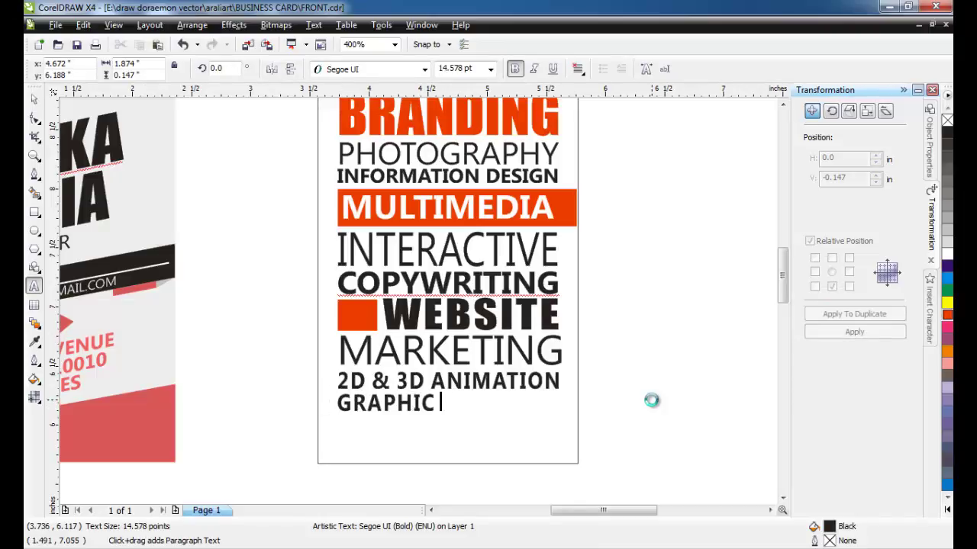
pyautogui.write('DESIGN')
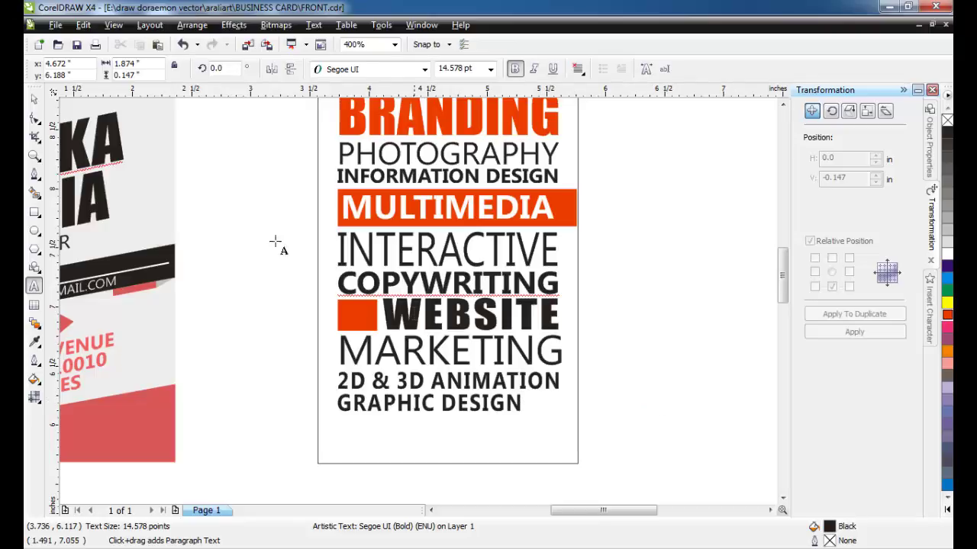
pyautogui.hotkey('ctrl', 'space')
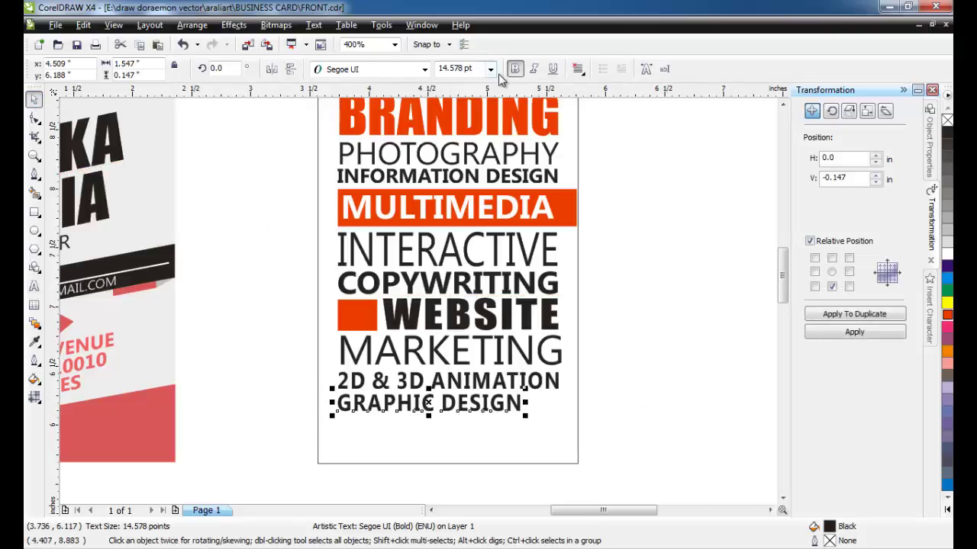
# Set GRAPHIC DESIGN to regular weight and enlarge it to about 18.8 pt
pyautogui.click(514, 69)
pyautogui.scroll(2, 467, 322)
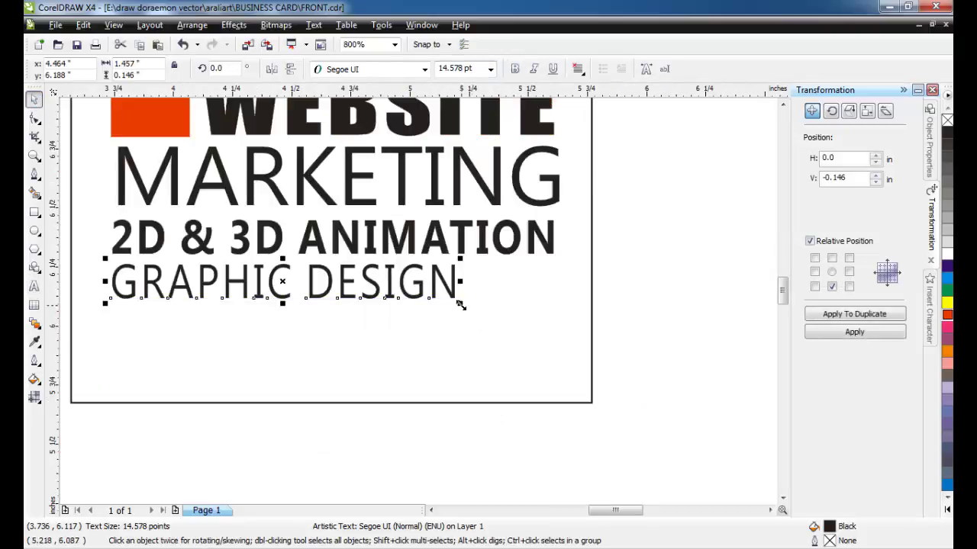
pyautogui.moveTo(460, 304); pyautogui.dragTo(560, 326)
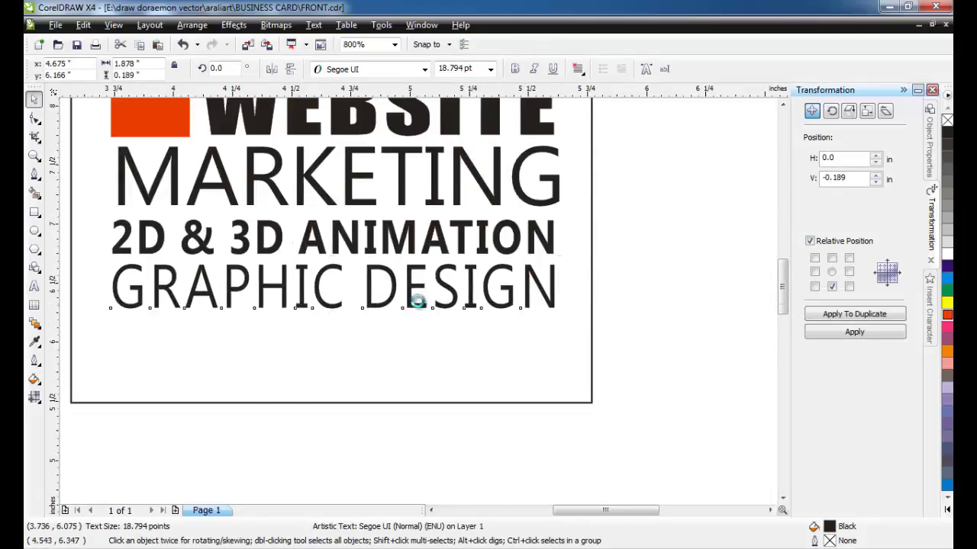
pyautogui.scroll(-3, 416, 301)
pyautogui.moveTo(366, 175); pyautogui.dragTo(533, 386)
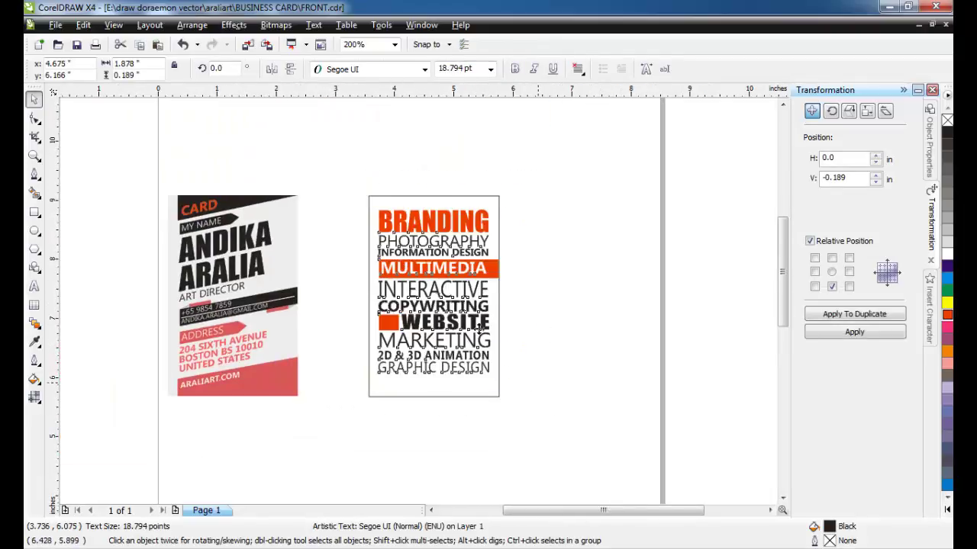
# Skew the whole word stack so every service line rises slightly to the right
pyautogui.scroll(1, 480, 325)
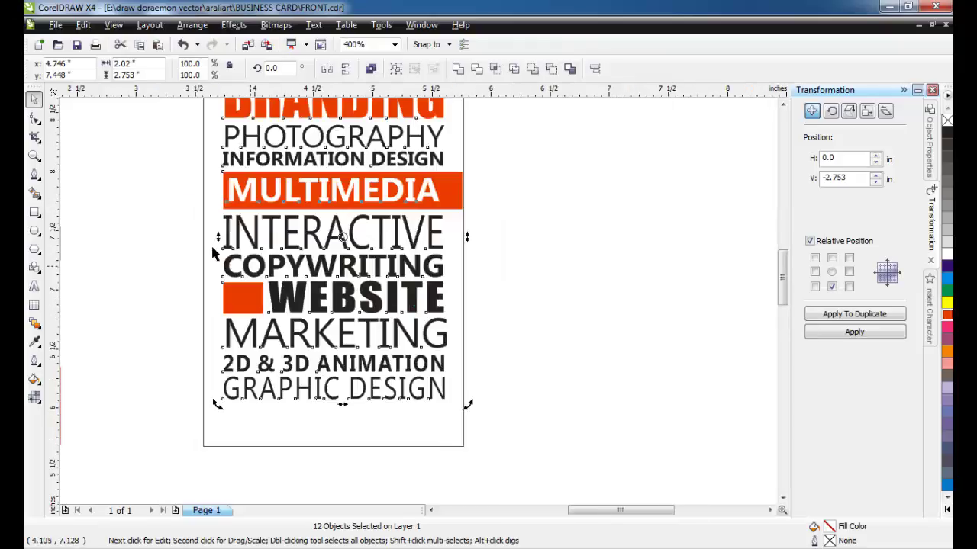
pyautogui.moveTo(218, 237); pyautogui.dragTo(218, 249)
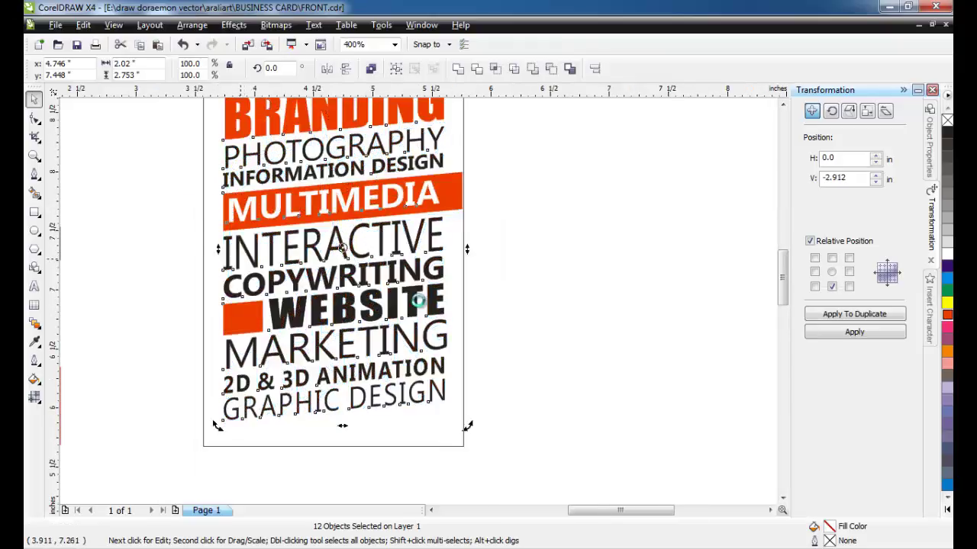
pyautogui.scroll(-1, 418, 301)
pyautogui.scroll(1, 418, 302)
pyautogui.scroll(-1, 418, 301)
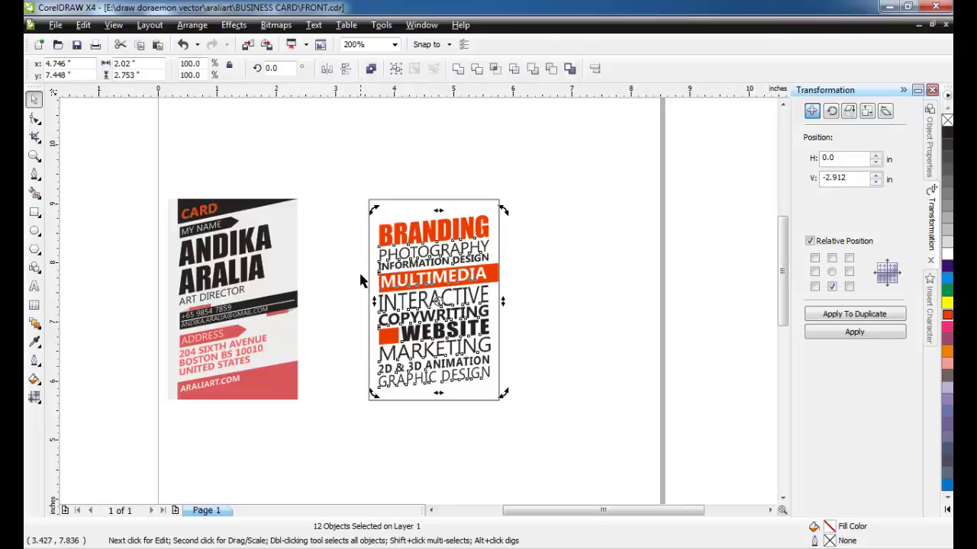
pyautogui.click(420, 378)
# Fill the right card's background rectangle black
pyautogui.scroll(1, 420, 378)
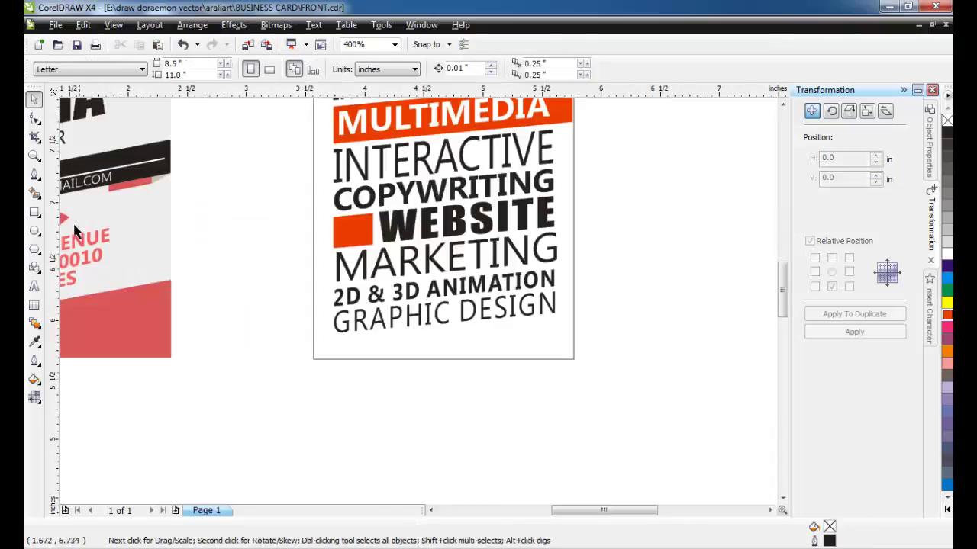
pyautogui.click(316, 240)
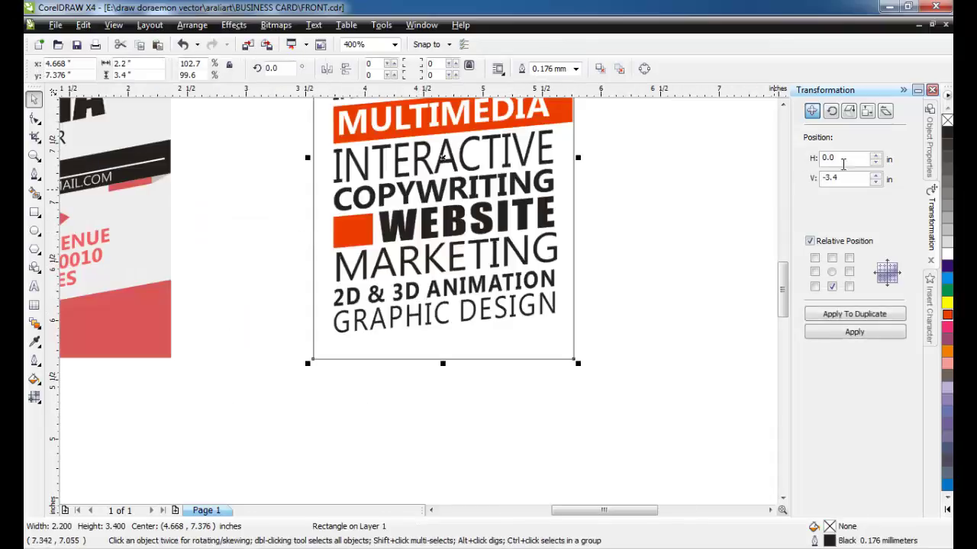
pyautogui.click(946, 136)
pyautogui.click(700, 188)
pyautogui.scroll(-1, 419, 305)
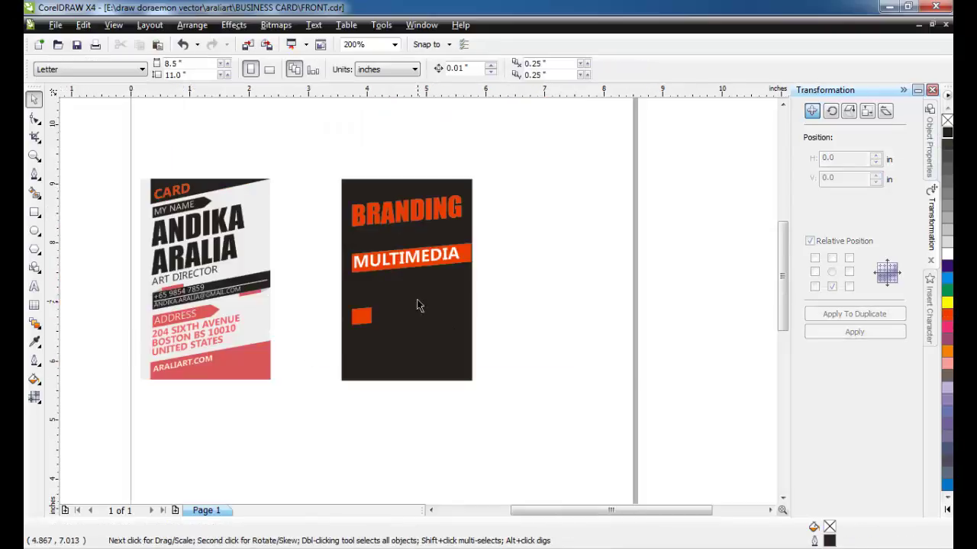
pyautogui.scroll(1, 348, 218)
# Turn PHOTOGRAPHY, INFORMATION DESIGN, INTERACTIVE and COPYWRITING white
pyautogui.click(324, 211)
pyautogui.moveTo(324, 212); pyautogui.dragTo(477, 226)
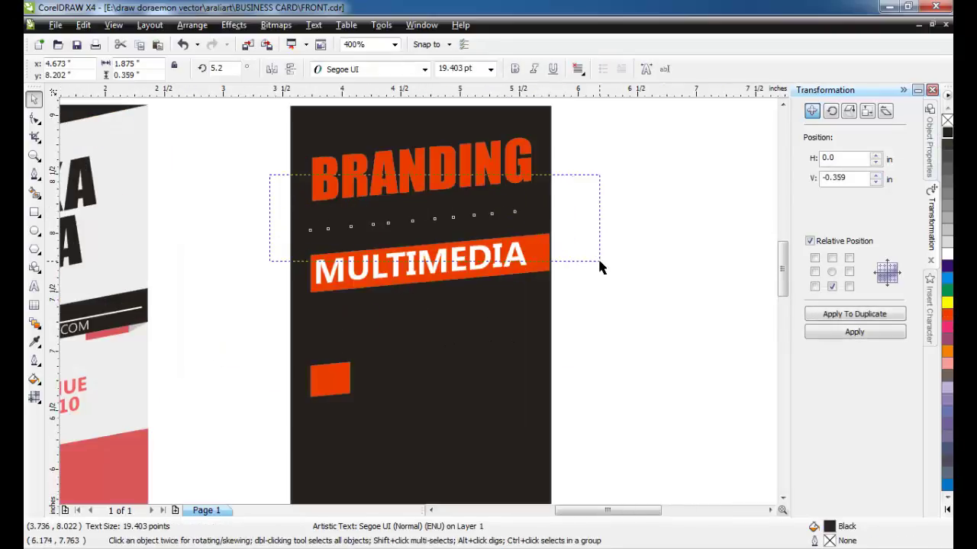
pyautogui.moveTo(599, 262); pyautogui.dragTo(599, 262)
pyautogui.click(946, 254)
pyautogui.click(259, 282)
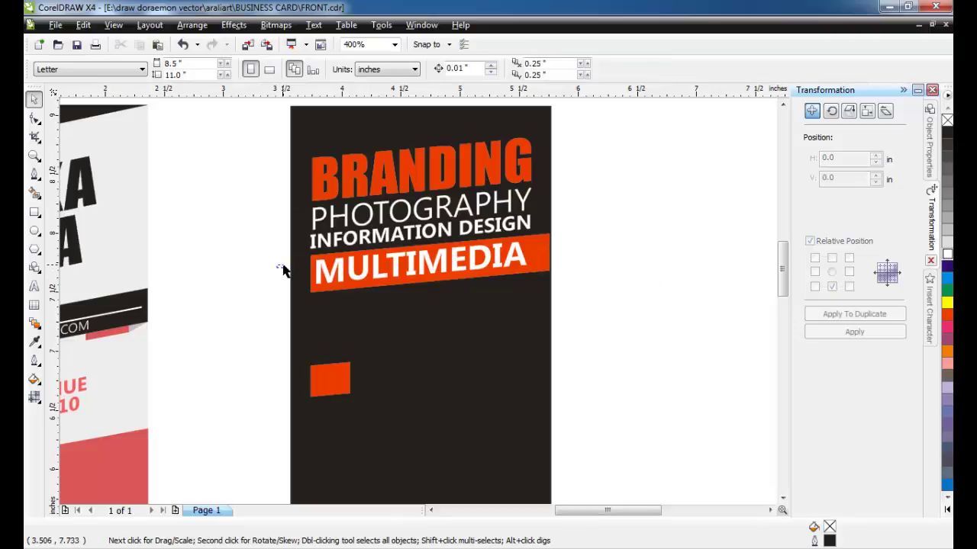
pyautogui.moveTo(510, 343); pyautogui.dragTo(622, 368)
pyautogui.click(947, 254)
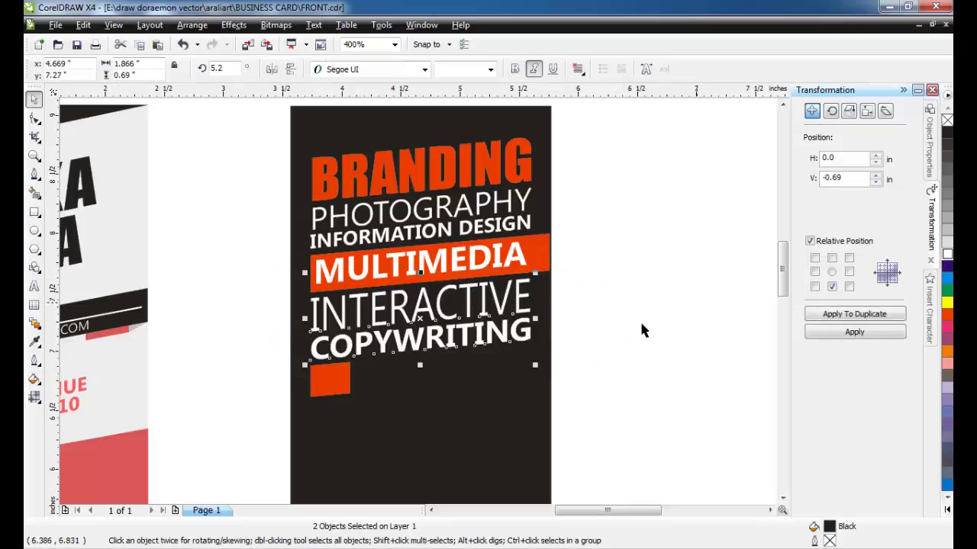
pyautogui.click(640, 320)
# Turn WEBSITE and the bottom three service lines white
pyautogui.click(397, 381)
pyautogui.click(947, 254)
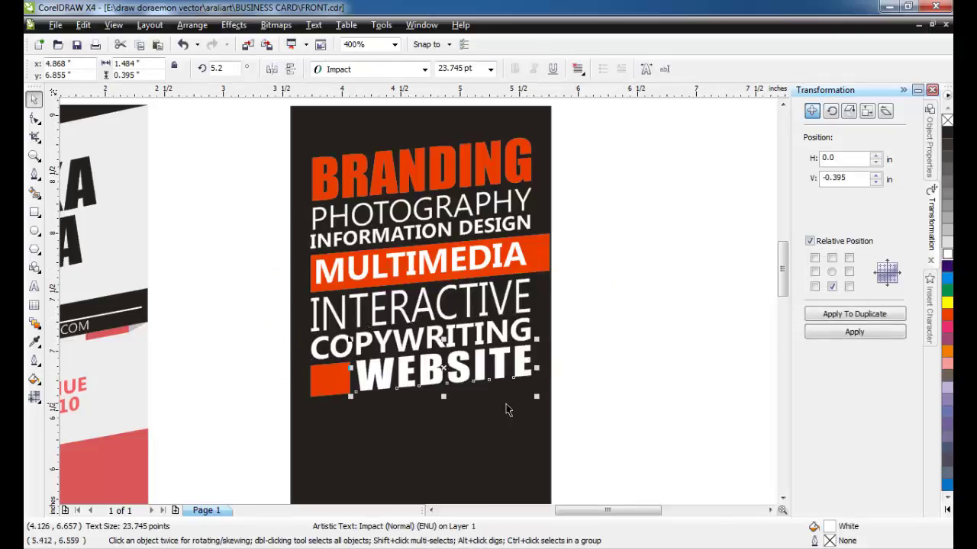
pyautogui.scroll(-2, 319, 391)
pyautogui.moveTo(319, 393); pyautogui.dragTo(466, 446)
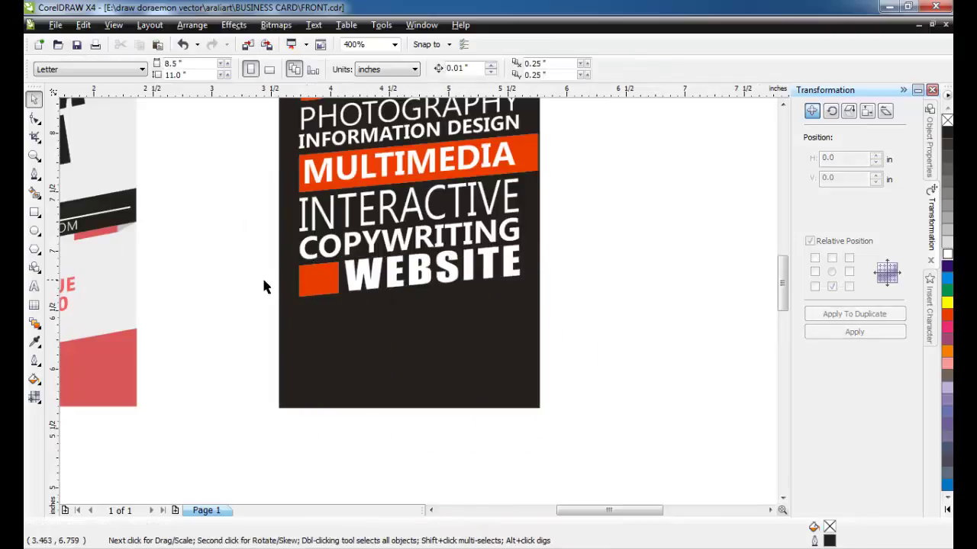
pyautogui.moveTo(260, 278); pyautogui.dragTo(591, 425)
pyautogui.scroll(-1, 591, 425)
pyautogui.click(947, 255)
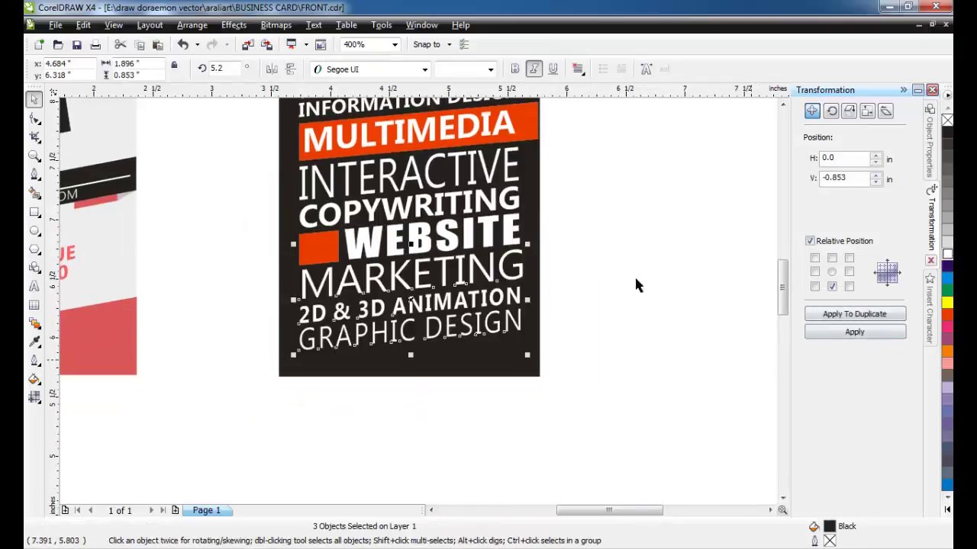
pyautogui.click(568, 334)
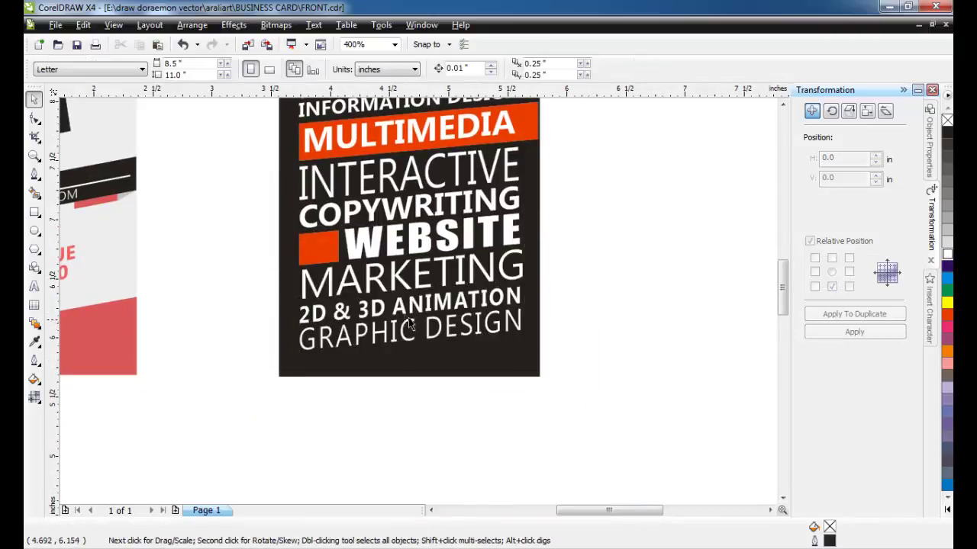
pyautogui.click(416, 308)
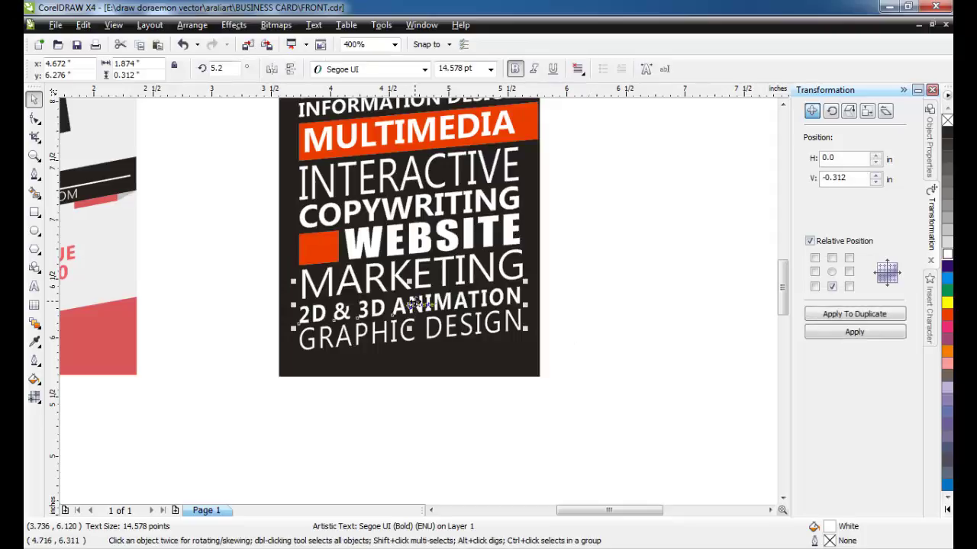
# Colour COPYWRITING grey
pyautogui.scroll(1, 404, 301)
pyautogui.click(488, 158)
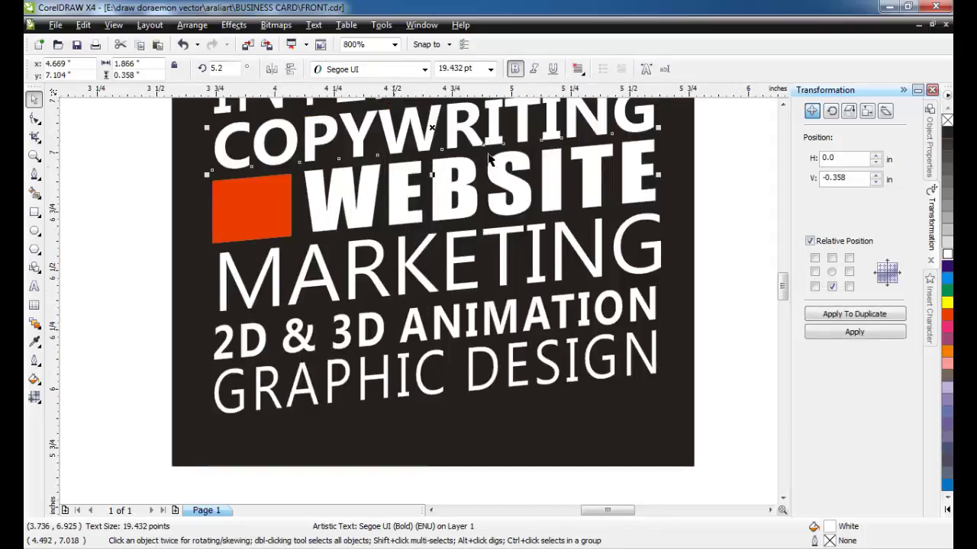
pyautogui.click(946, 233)
pyautogui.click(740, 209)
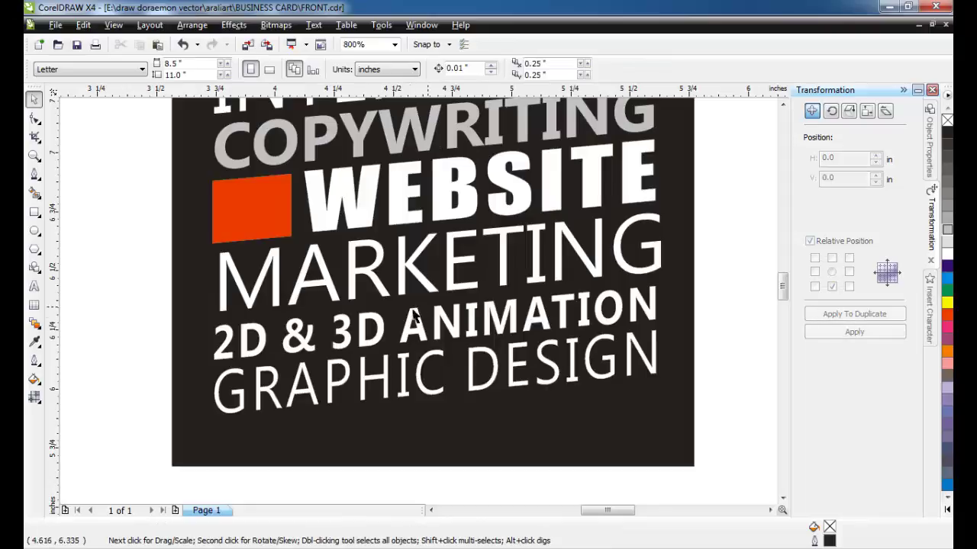
# Set the 2D & 3D characters to regular weight and enlarge the line slightly
pyautogui.click(33, 286)
pyautogui.moveTo(215, 339); pyautogui.dragTo(386, 328)
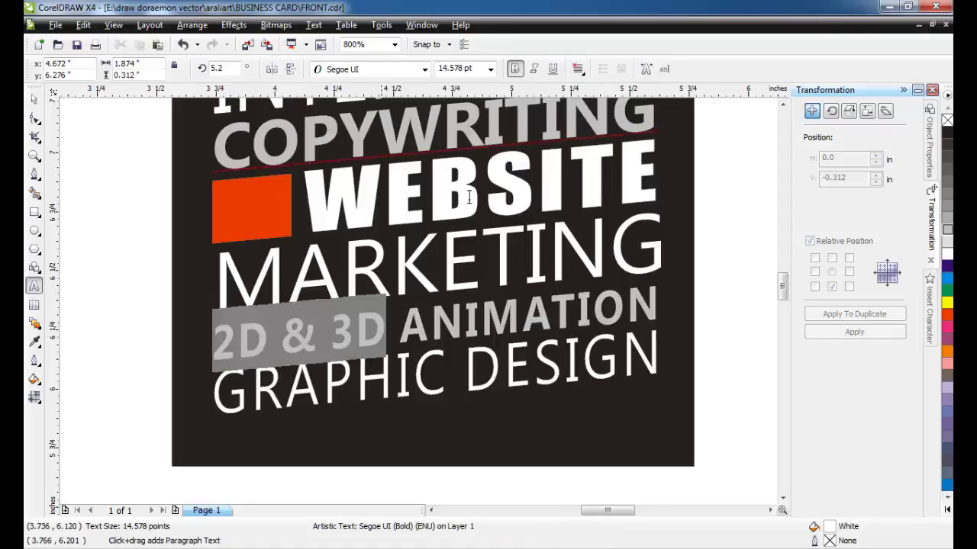
pyautogui.click(515, 70)
pyautogui.click(34, 99)
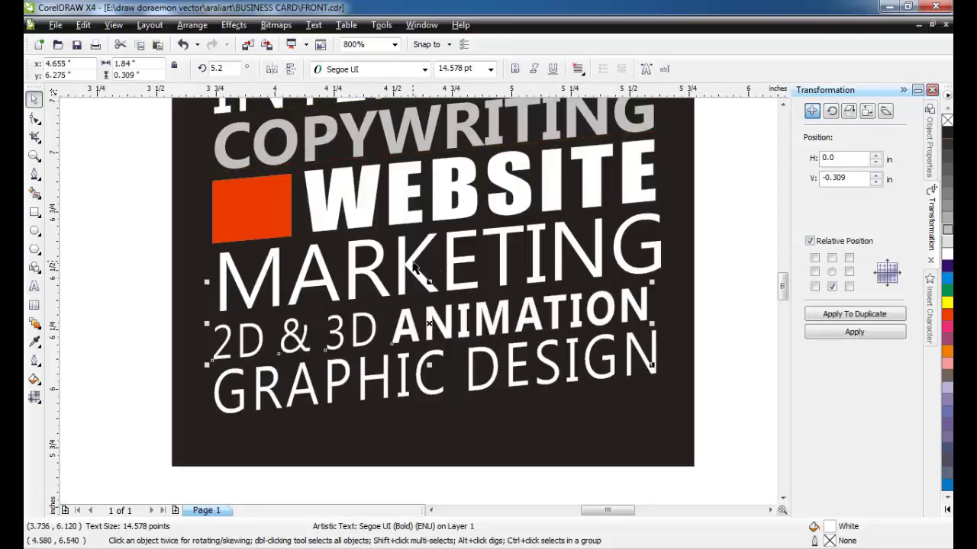
pyautogui.moveTo(652, 282); pyautogui.dragTo(662, 279)
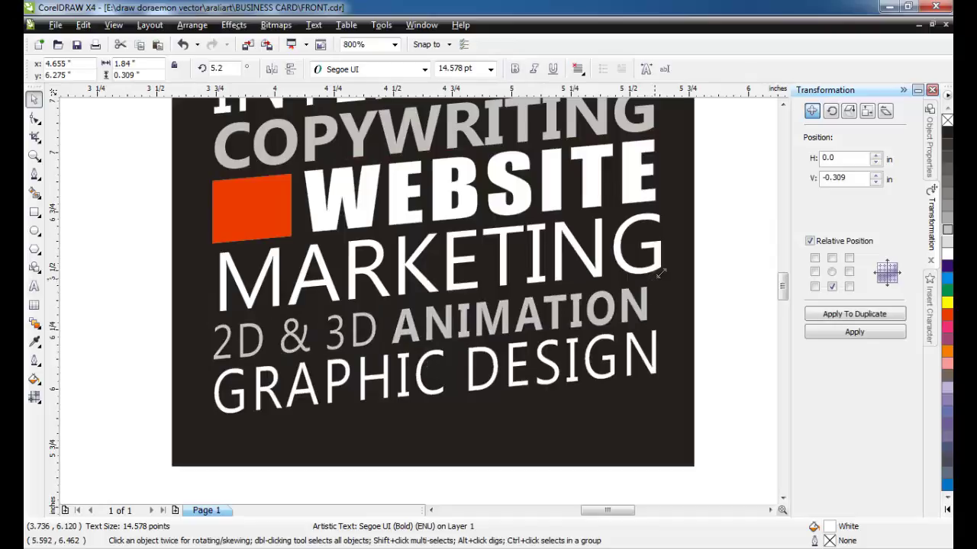
# Colour the word DESIGN in GRAPHIC DESIGN red-orange
pyautogui.click(580, 350)
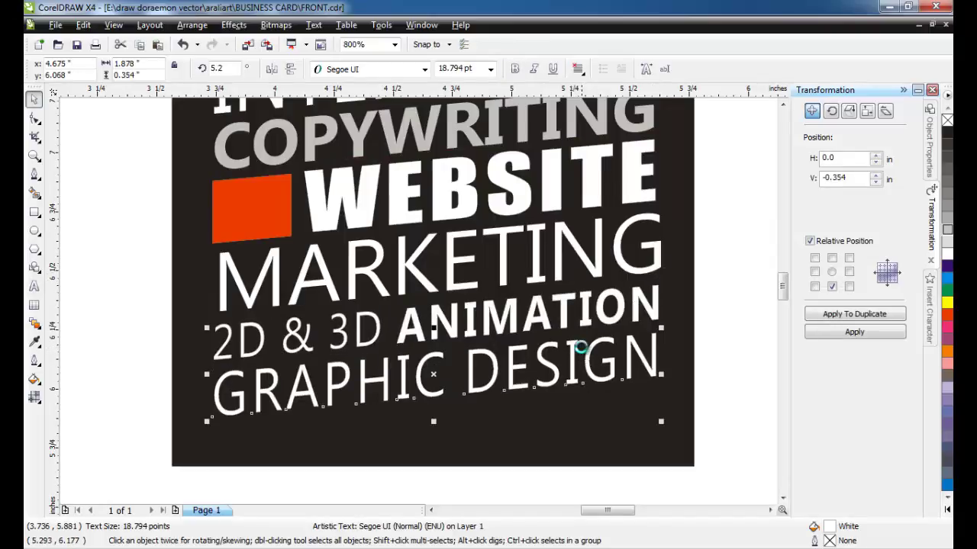
pyautogui.click(34, 285)
pyautogui.hotkey('ctrl', 'Left')
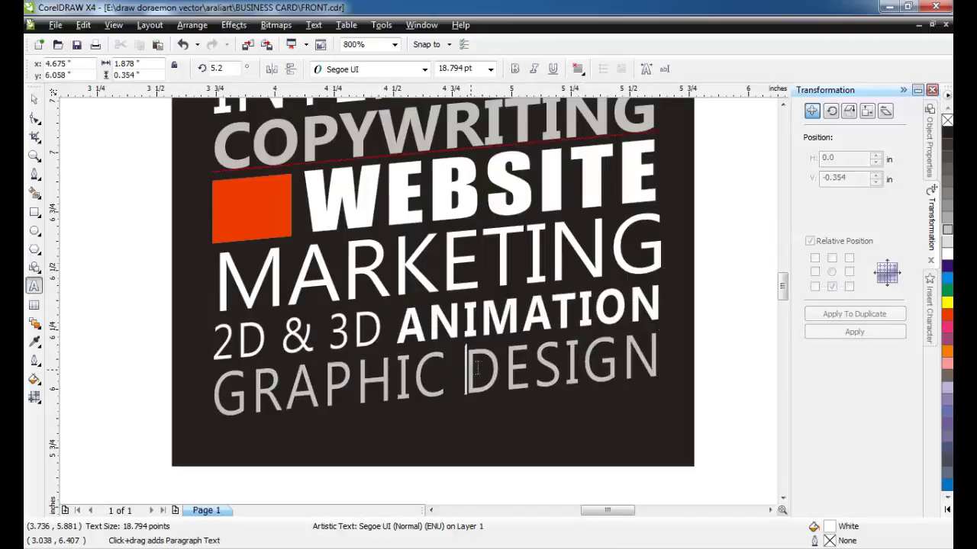
pyautogui.hotkey('shift', 'End')
pyautogui.click(945, 315)
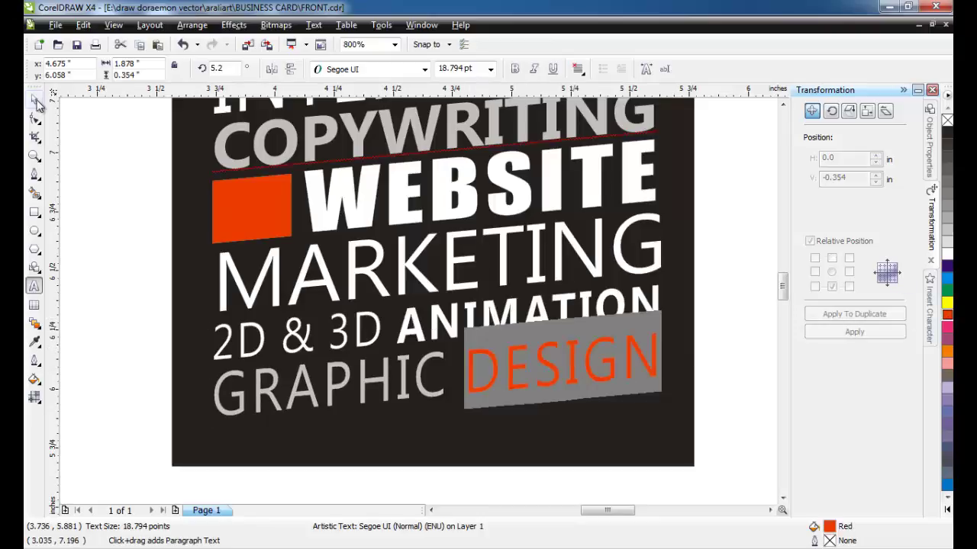
pyautogui.click(34, 100)
pyautogui.scroll(-1, 418, 264)
pyautogui.scroll(-1, 418, 264)
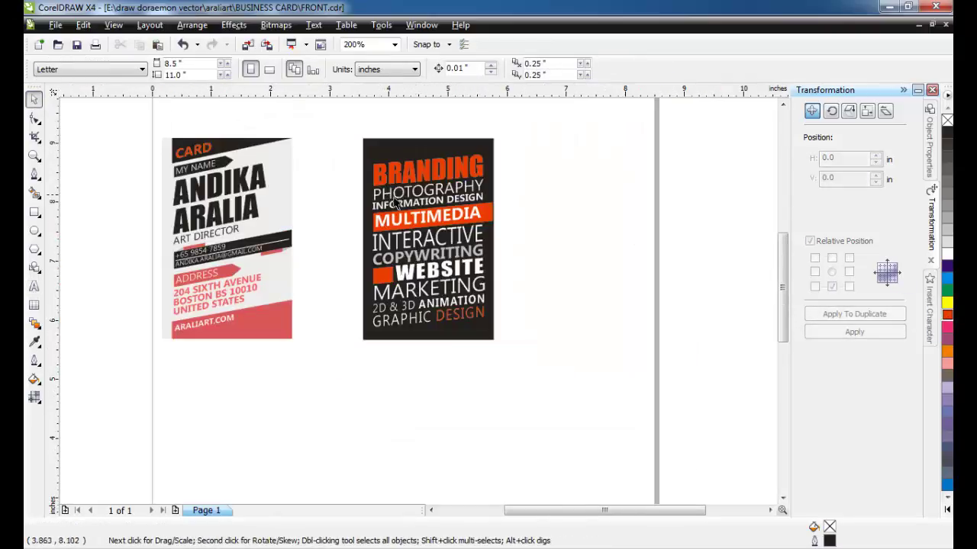
pyautogui.scroll(1, 428, 307)
pyautogui.moveTo(492, 324); pyautogui.dragTo(571, 428)
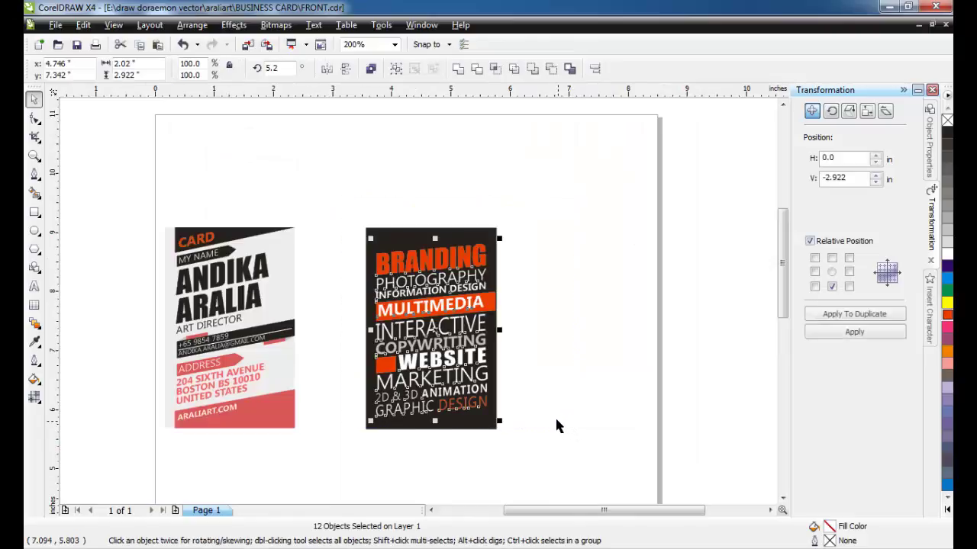
pyautogui.hotkey('alt', 'Return')
pyautogui.click(895, 134)
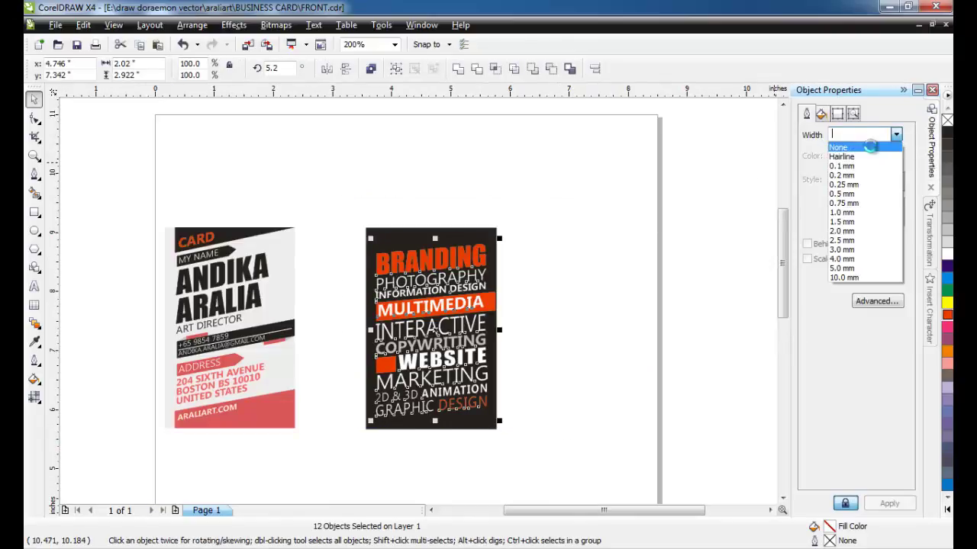
pyautogui.click(549, 303)
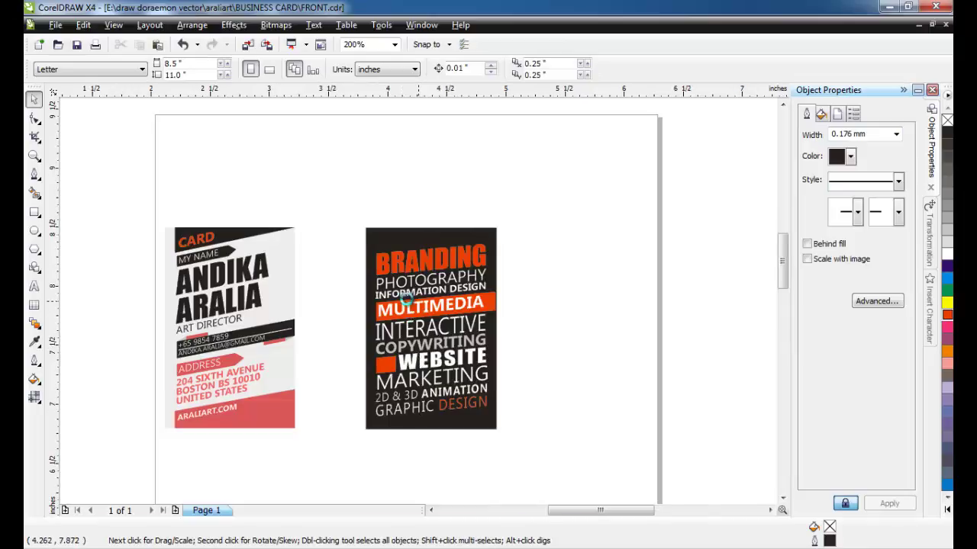
pyautogui.scroll(1, 375, 293)
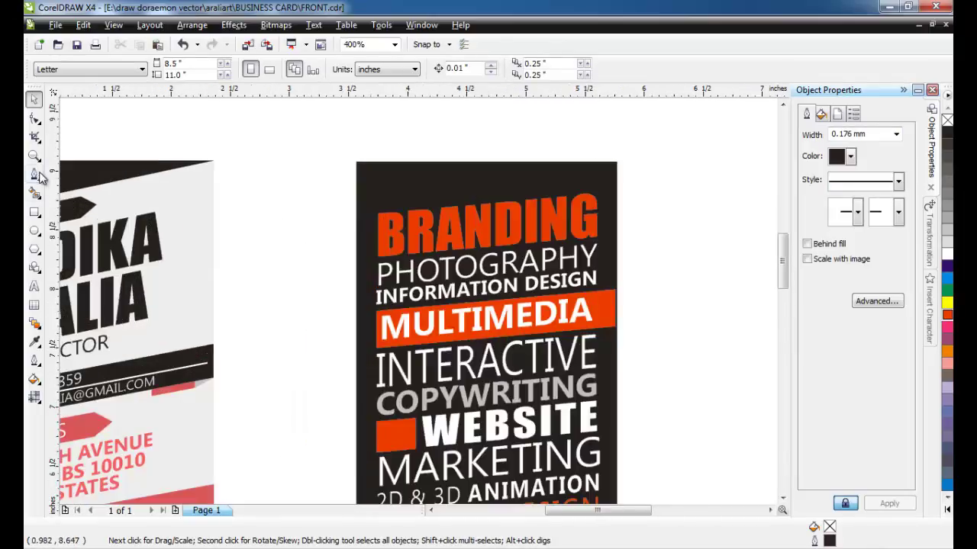
# Draw a rectangle band across the top of the dark card and fill it white
pyautogui.click(36, 211)
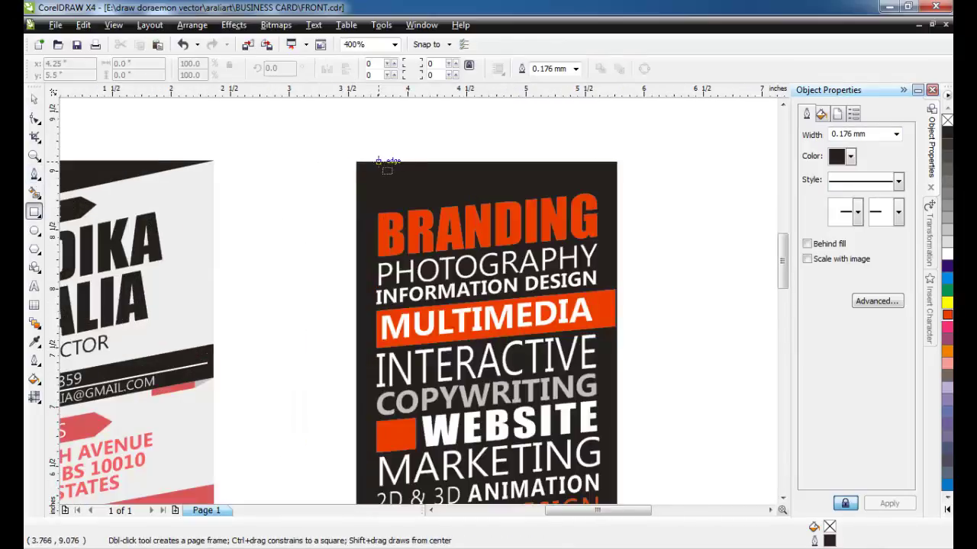
pyautogui.moveTo(379, 161); pyautogui.dragTo(626, 199)
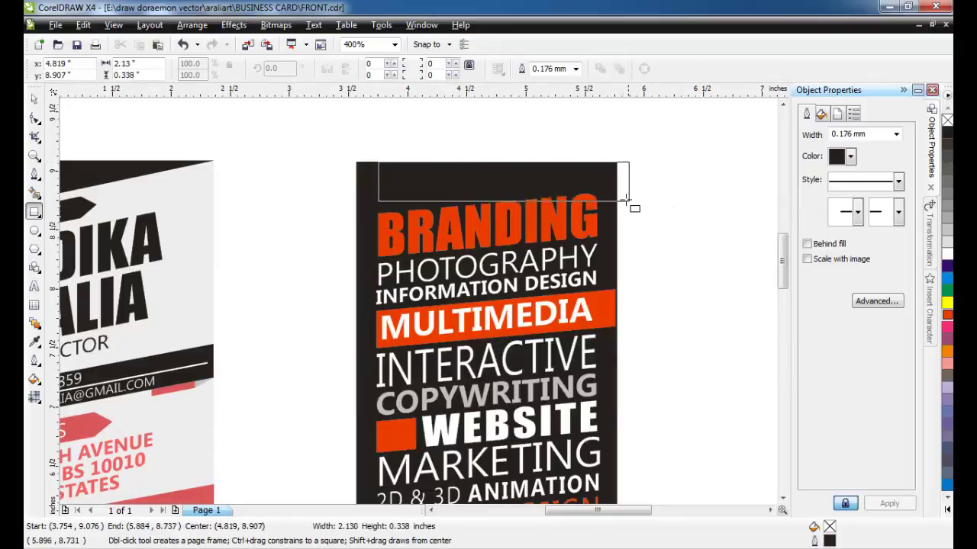
pyautogui.moveTo(627, 200); pyautogui.dragTo(613, 206)
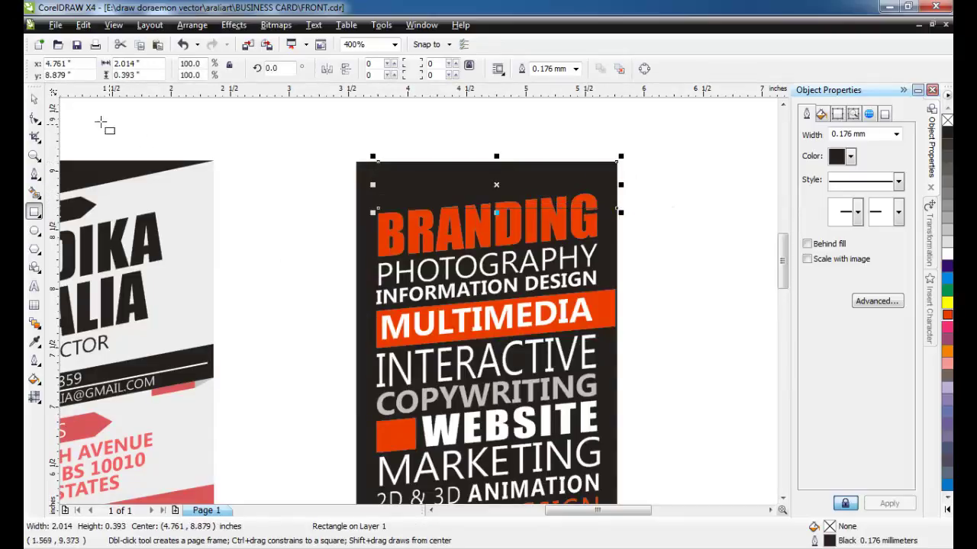
pyautogui.click(35, 99)
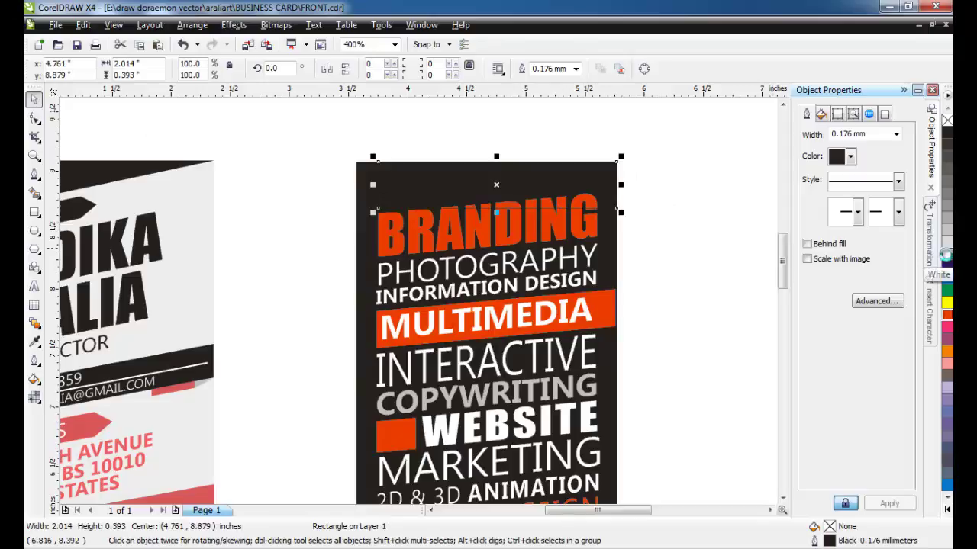
pyautogui.click(946, 256)
# Convert the band to curves and move its corner nodes to slant the bottom edge
pyautogui.click(35, 119)
pyautogui.rightClick(599, 202)
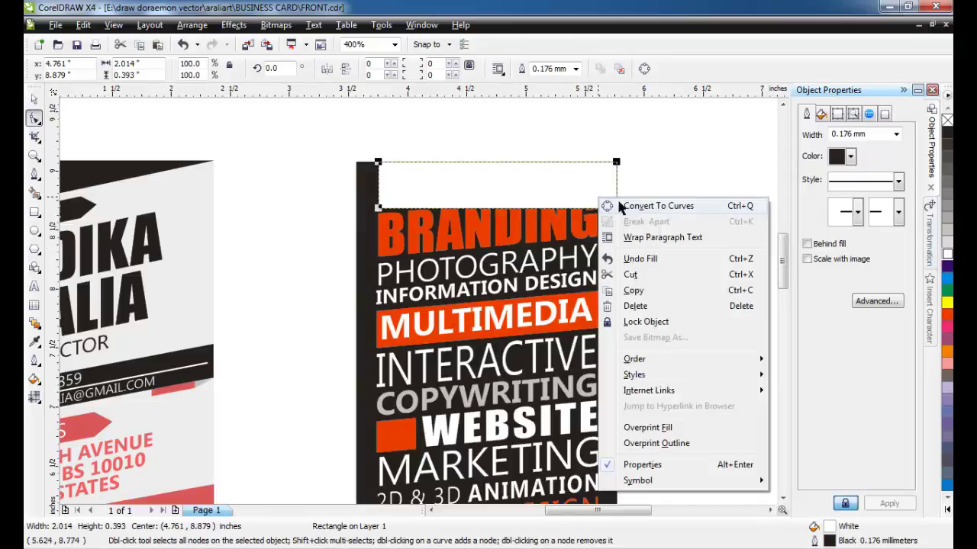
pyautogui.click(649, 203)
pyautogui.click(617, 208)
pyautogui.press('Delete')
pyautogui.moveTo(603, 166); pyautogui.dragTo(618, 184)
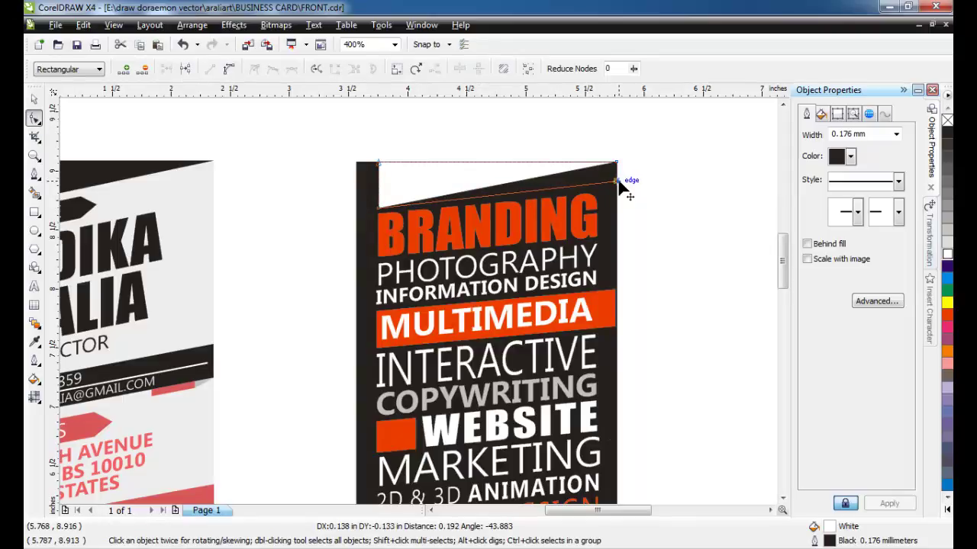
pyautogui.scroll(1, 464, 114)
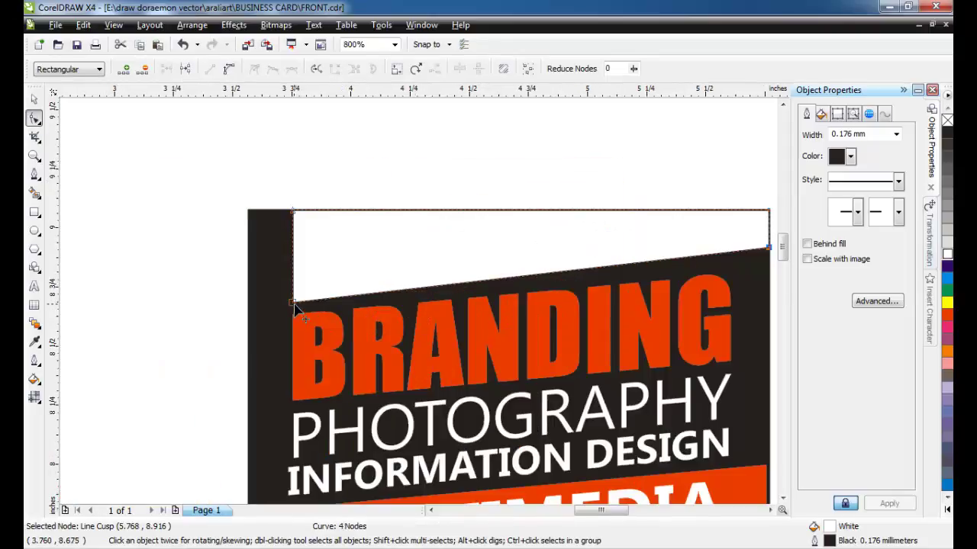
pyautogui.moveTo(294, 302)
pyautogui.mouseDown()
pyautogui.moveTo(331, 291)
pyautogui.moveTo(293, 289)
pyautogui.mouseUp()
# Remove the band's outline and fill it with 10% Black
pyautogui.click(896, 134)
pyautogui.click(839, 147)
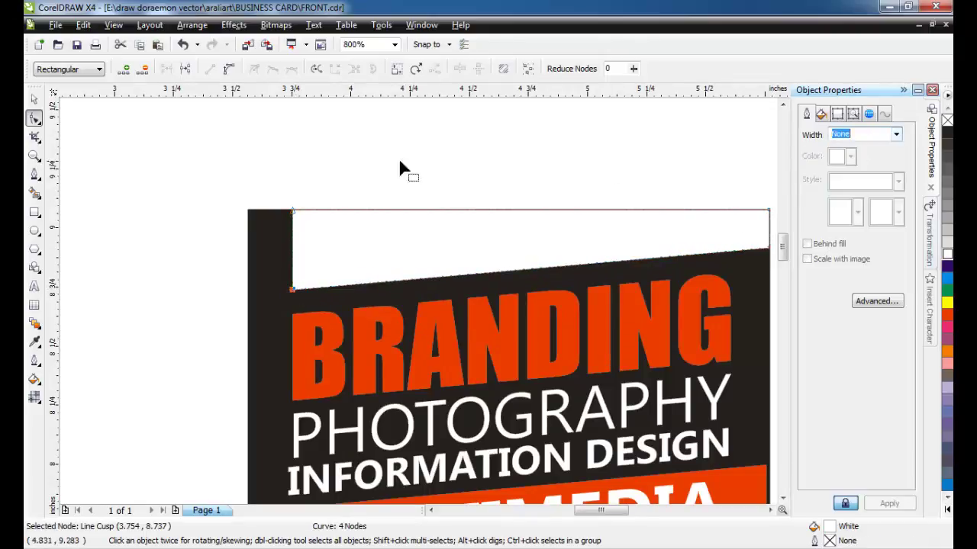
pyautogui.click(33, 100)
pyautogui.click(370, 259)
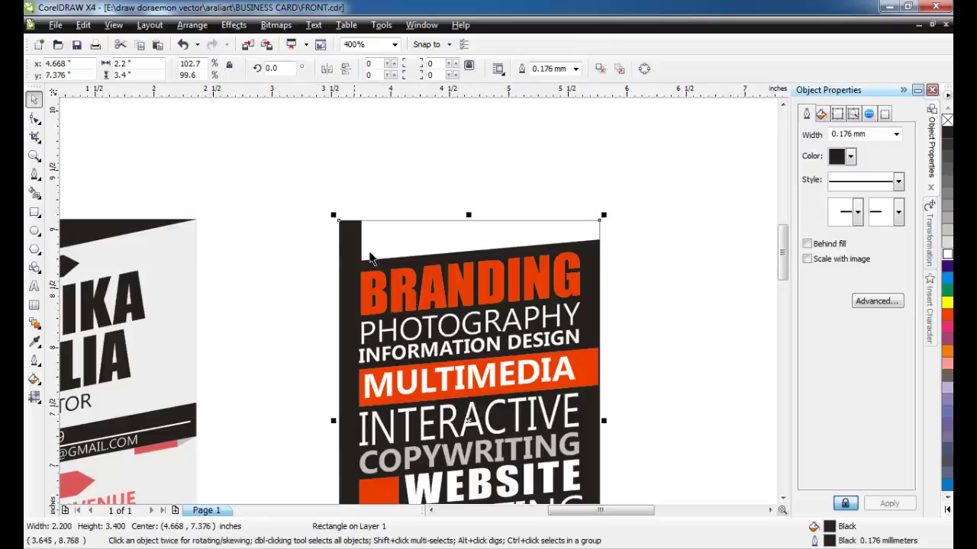
pyautogui.press('Escape')
pyautogui.scroll(-3, 423, 279)
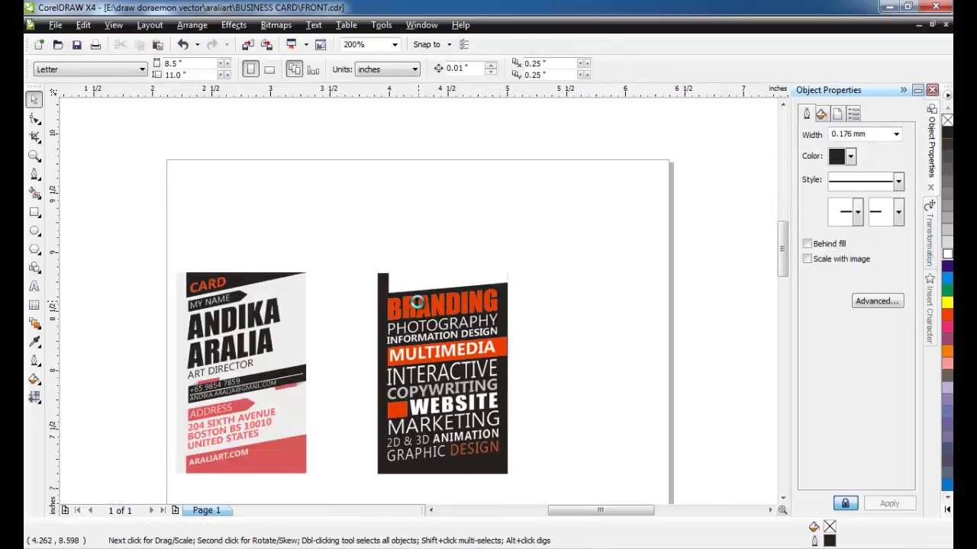
pyautogui.scroll(3, 424, 279)
pyautogui.click(424, 279)
pyautogui.click(947, 248)
pyautogui.click(544, 189)
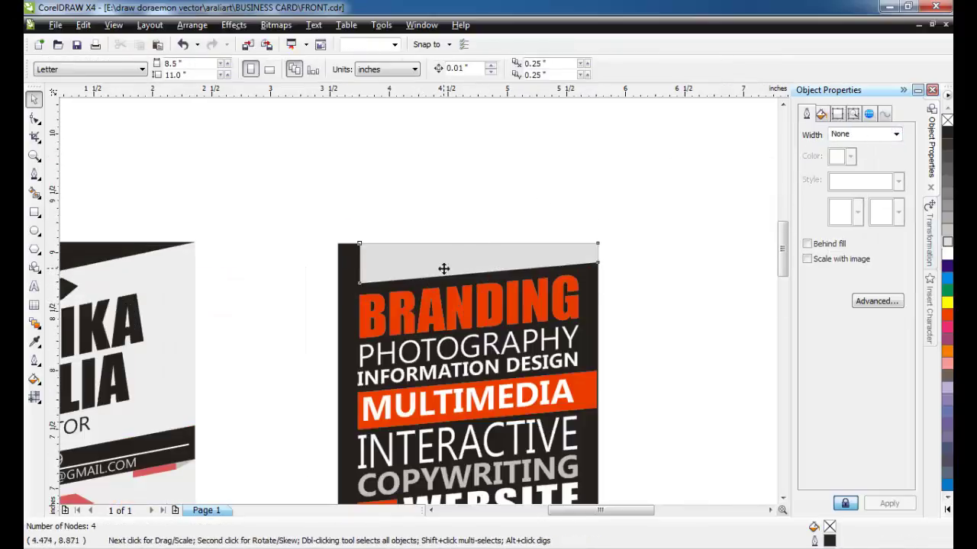
pyautogui.click(426, 281)
pyautogui.scroll(1, 417, 317)
pyautogui.click(34, 286)
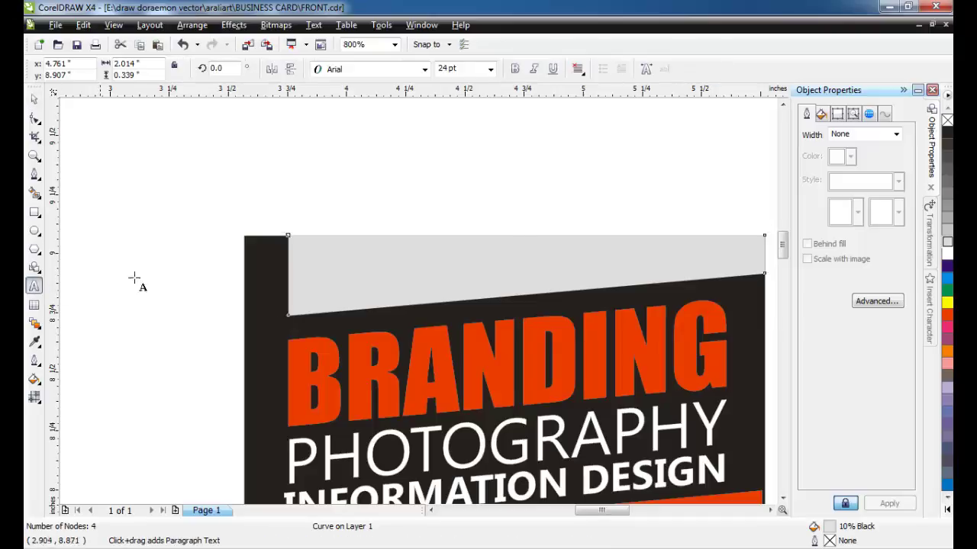
# Type the label SKILS, make it bold Segoe UI, and scale it down
pyautogui.click(341, 200)
pyautogui.write('SP')
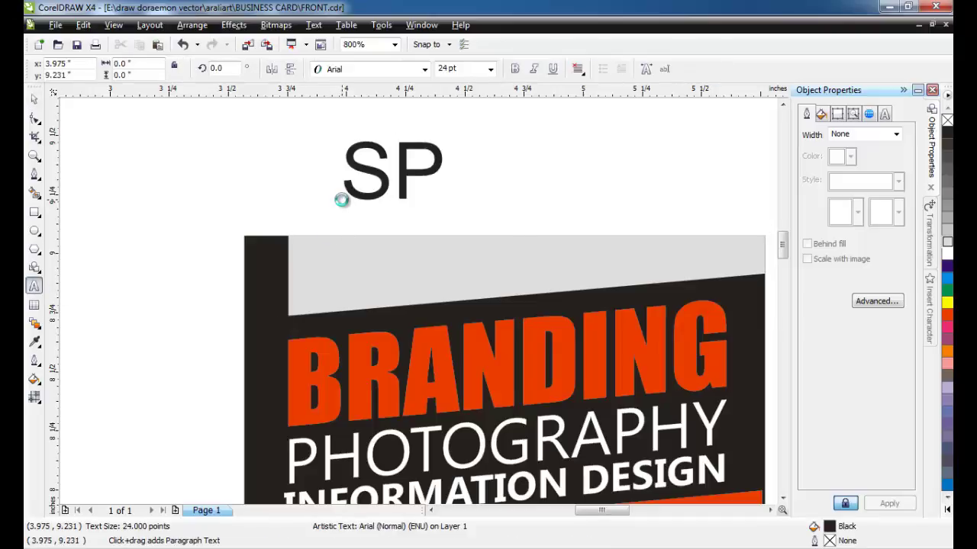
pyautogui.write('E')
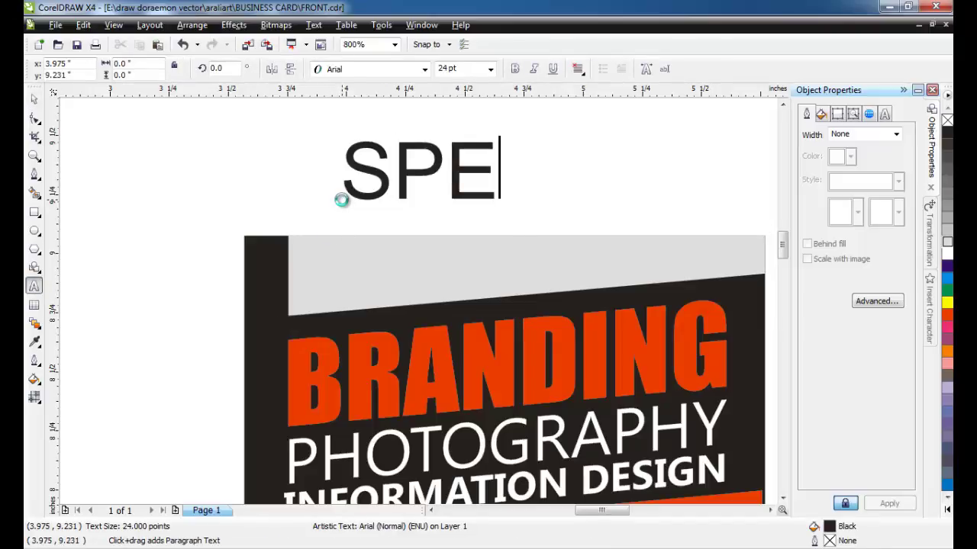
pyautogui.press('BackSpace')
pyautogui.press('BackSpace')
pyautogui.write('KIL')
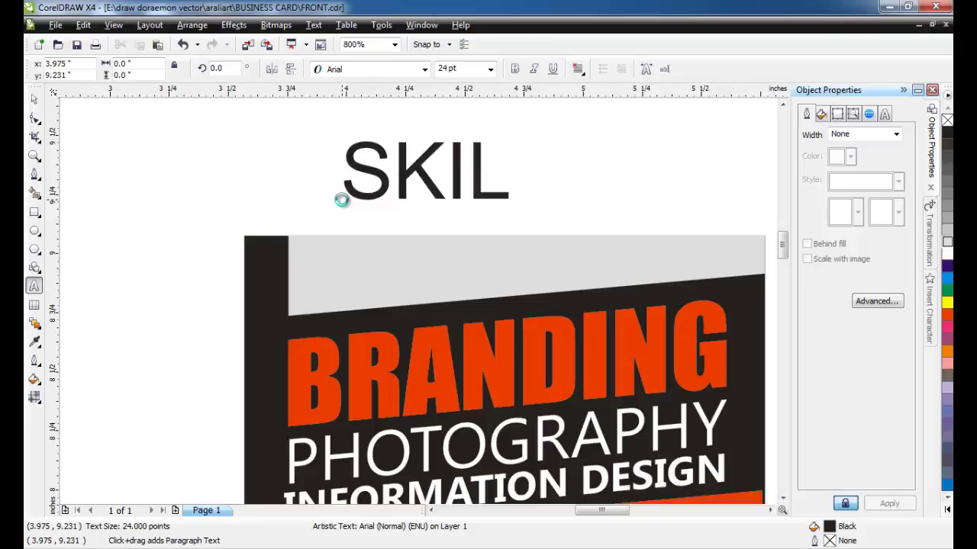
pyautogui.write('S')
pyautogui.click(34, 99)
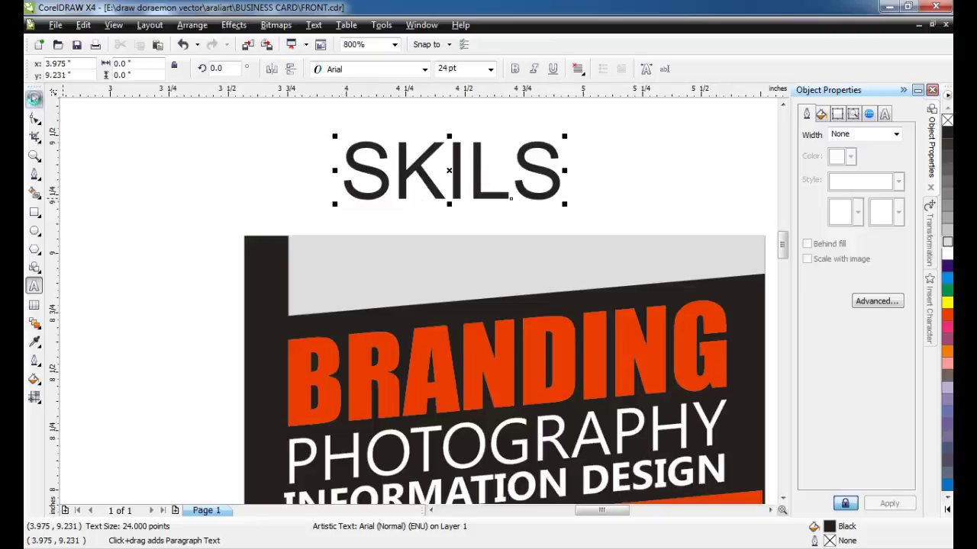
pyautogui.click(514, 69)
pyautogui.moveTo(334, 135); pyautogui.dragTo(410, 157)
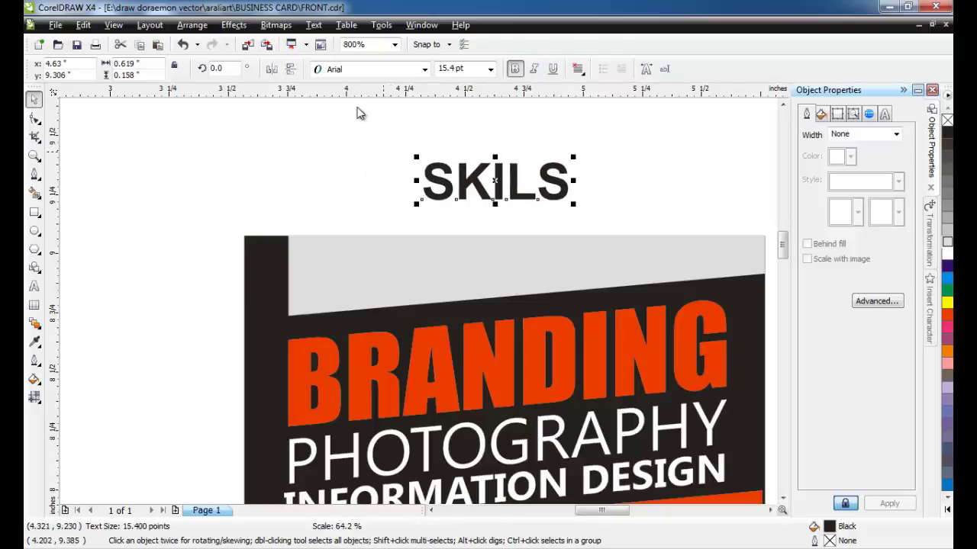
pyautogui.click(424, 69)
pyautogui.click(353, 102)
pyautogui.press('Escape')
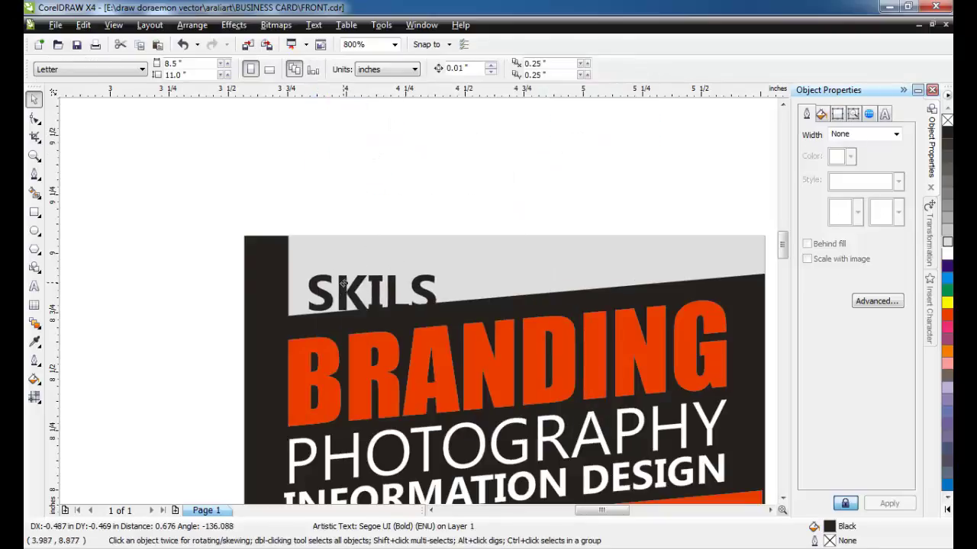
# Move SKILS onto the top band and tilt it to follow the slant
pyautogui.moveTo(460, 175); pyautogui.dragTo(336, 277)
pyautogui.click(366, 283)
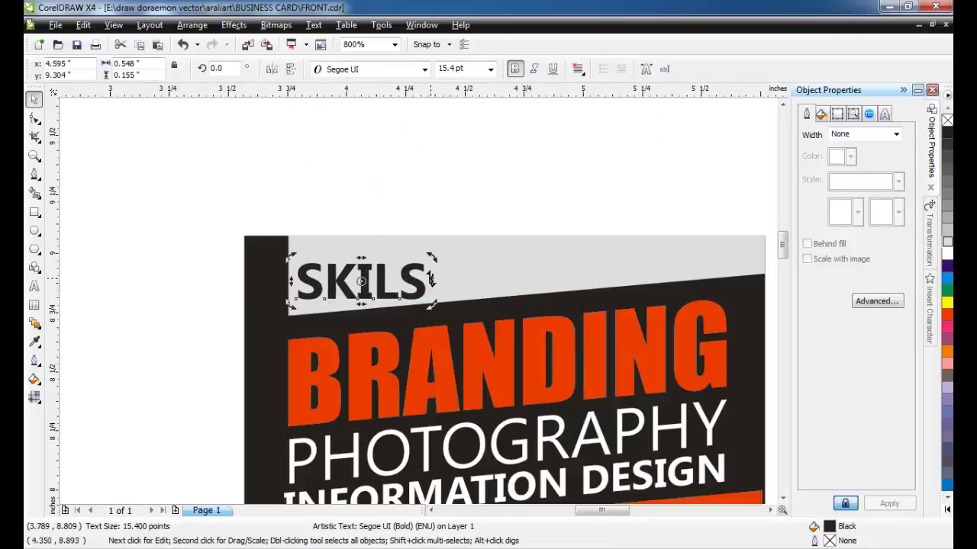
pyautogui.moveTo(431, 257); pyautogui.dragTo(448, 273)
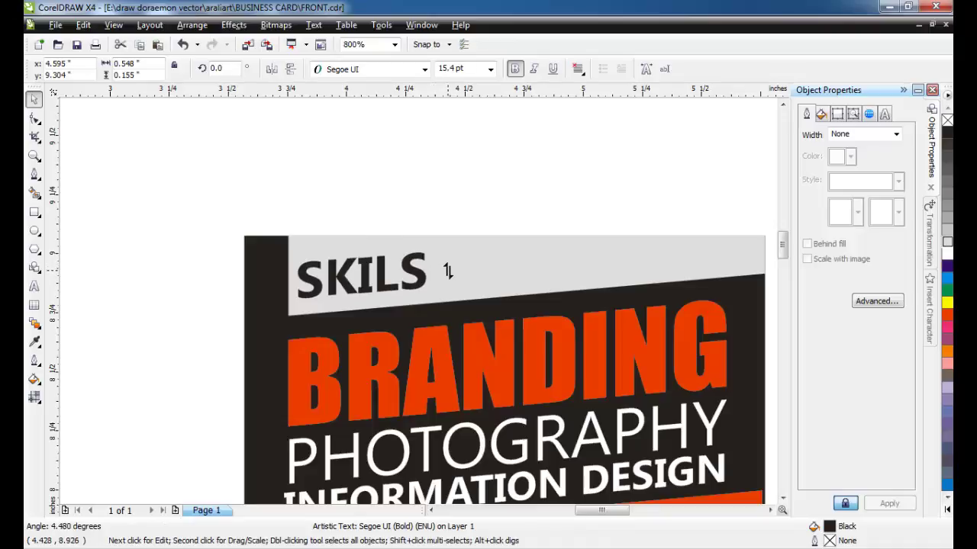
# Color the top band orange and the SKILS text white
pyautogui.click(473, 252)
pyautogui.click(947, 303)
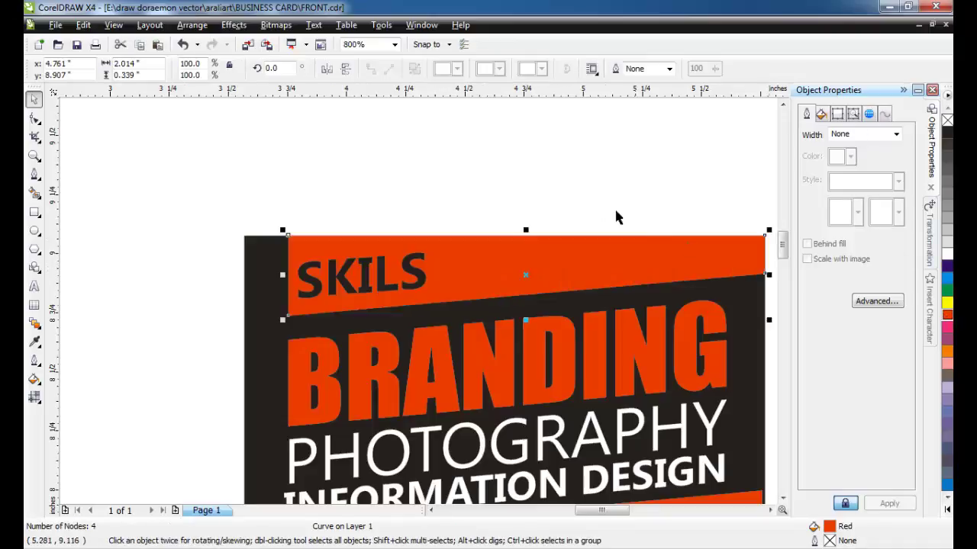
pyautogui.click(615, 217)
pyautogui.click(397, 273)
pyautogui.click(946, 251)
pyautogui.press('Escape')
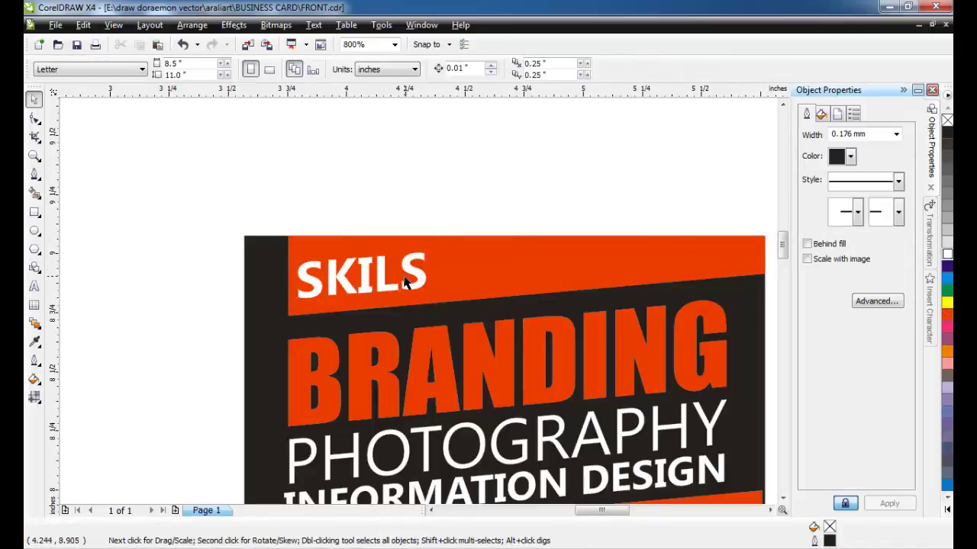
pyautogui.click(406, 275)
pyautogui.press('Escape')
# Zoom around the card back to locate the MARKETING line
pyautogui.scroll(-3, 419, 308)
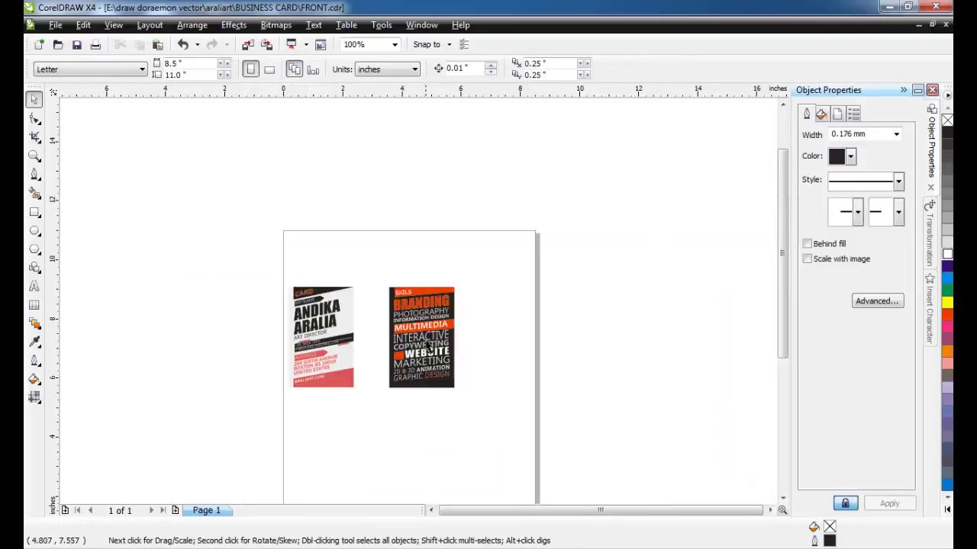
pyautogui.scroll(1, 412, 313)
pyautogui.scroll(1, 359, 320)
pyautogui.click(35, 174)
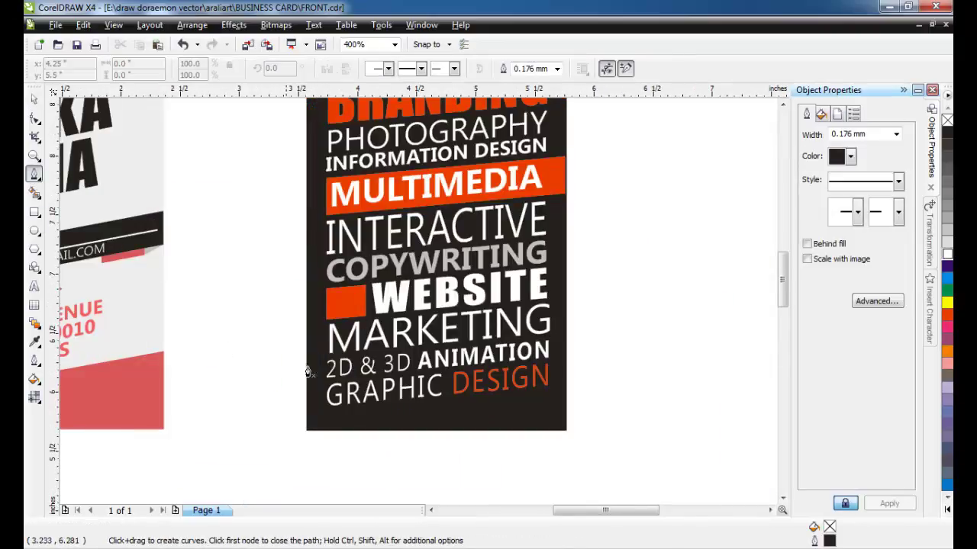
pyautogui.scroll(-3, 405, 290)
pyautogui.scroll(1, 421, 279)
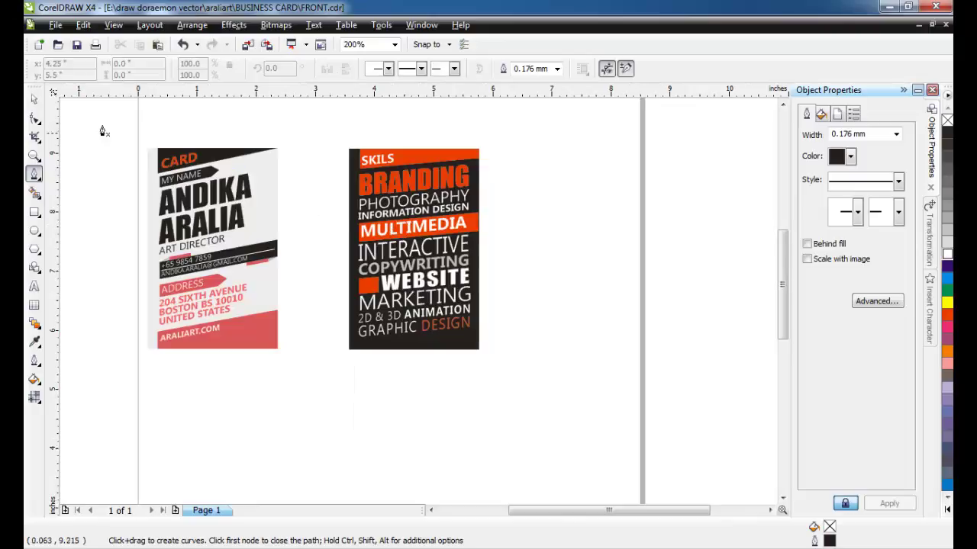
pyautogui.click(33, 102)
pyautogui.scroll(1, 399, 278)
pyautogui.scroll(-1, 399, 279)
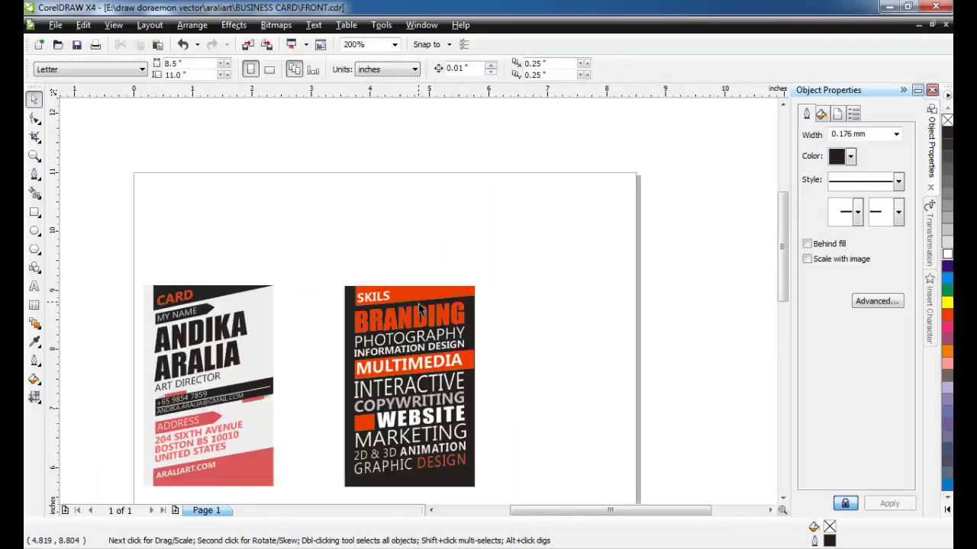
pyautogui.scroll(-1, 395, 402)
pyautogui.scroll(1, 422, 310)
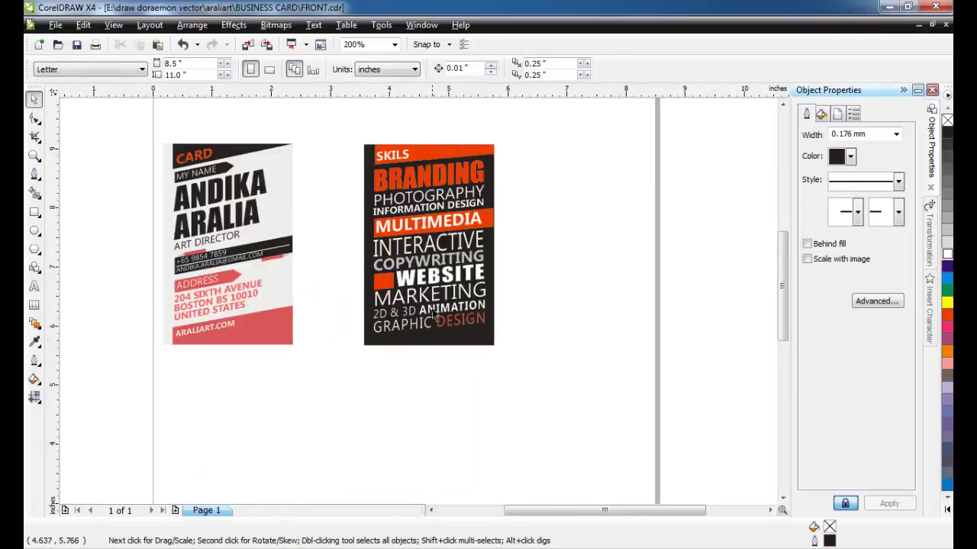
pyautogui.scroll(1, 432, 313)
# Recolor the MARKETING text with the 10% Black light gray swatch
pyautogui.click(418, 305)
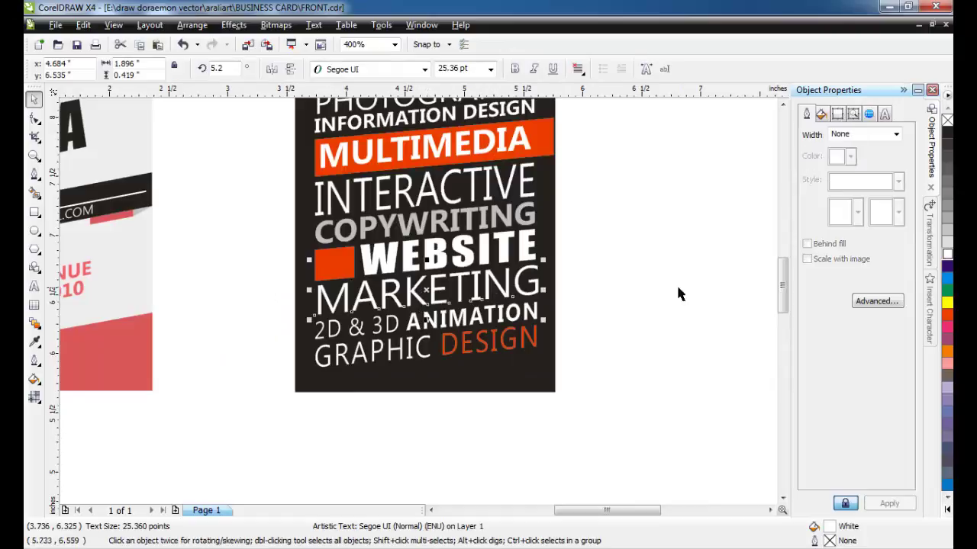
pyautogui.click(946, 245)
pyautogui.click(598, 243)
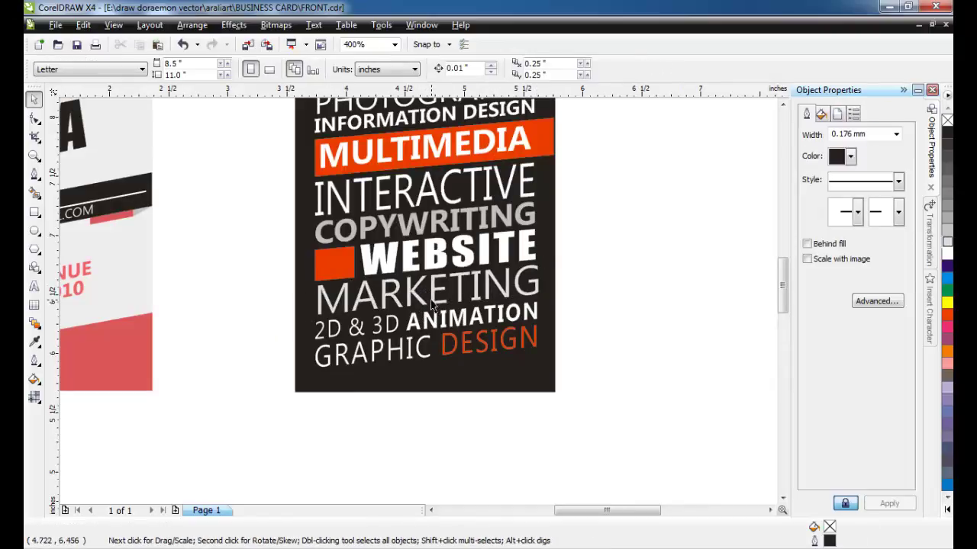
pyautogui.scroll(-2, 432, 305)
pyautogui.scroll(2, 400, 260)
pyautogui.scroll(-1, 419, 289)
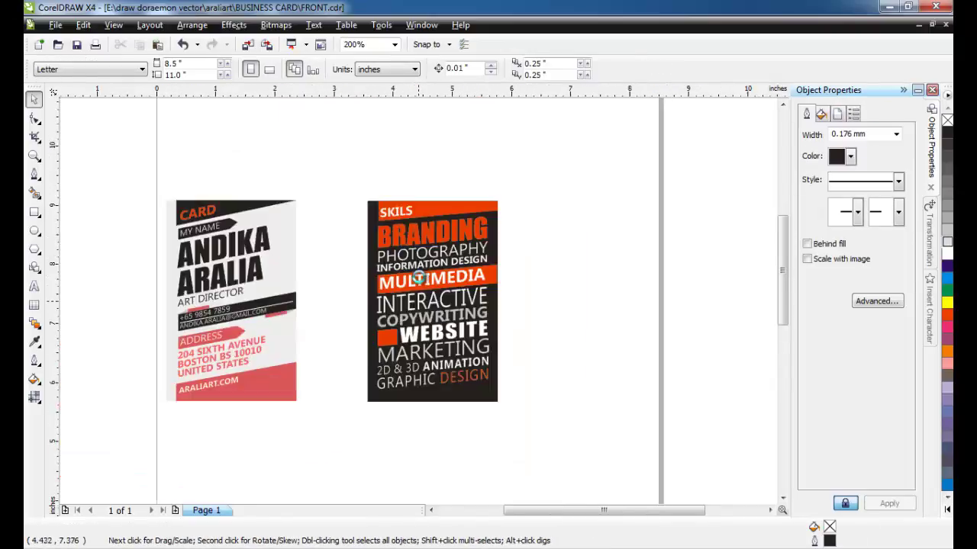
pyautogui.click(34, 174)
# Draw a thin triangle along the card's bottom edge, fill it red-orange, and remove its outline
pyautogui.scroll(1, 381, 390)
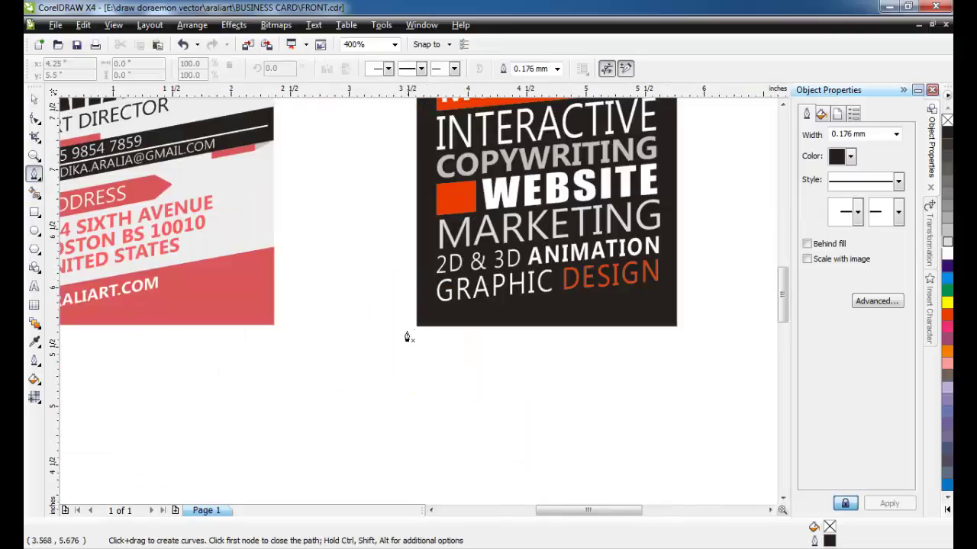
pyautogui.click(436, 327)
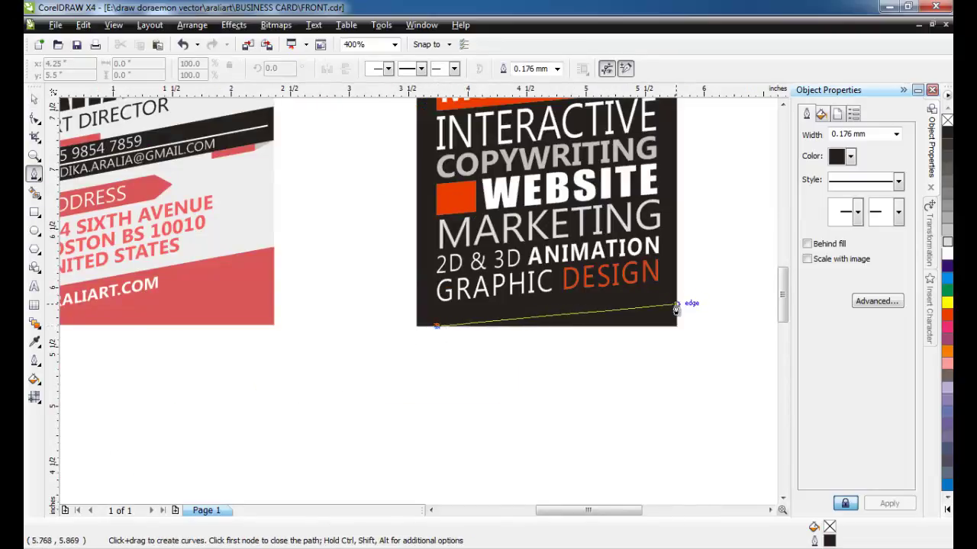
pyautogui.click(677, 328)
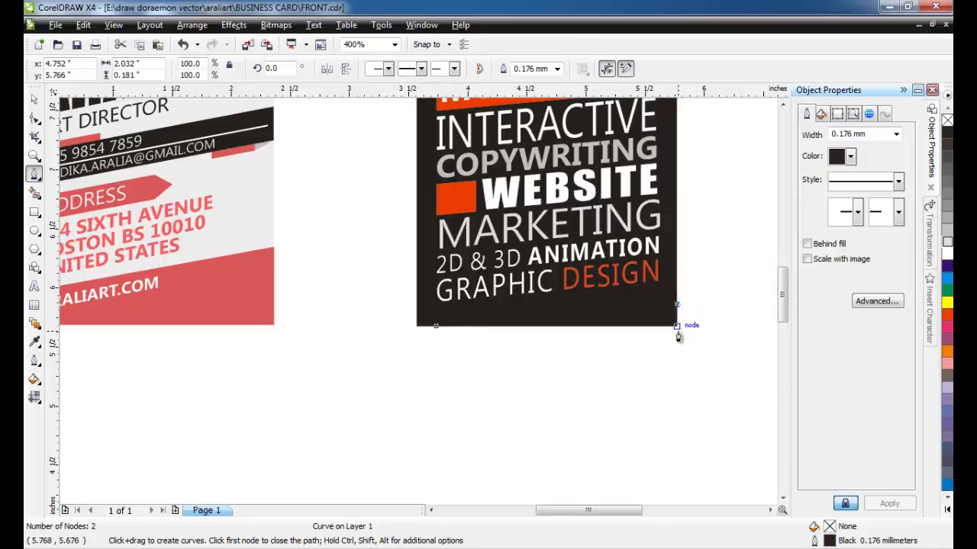
pyautogui.click(676, 326)
pyautogui.click(435, 326)
pyautogui.click(947, 314)
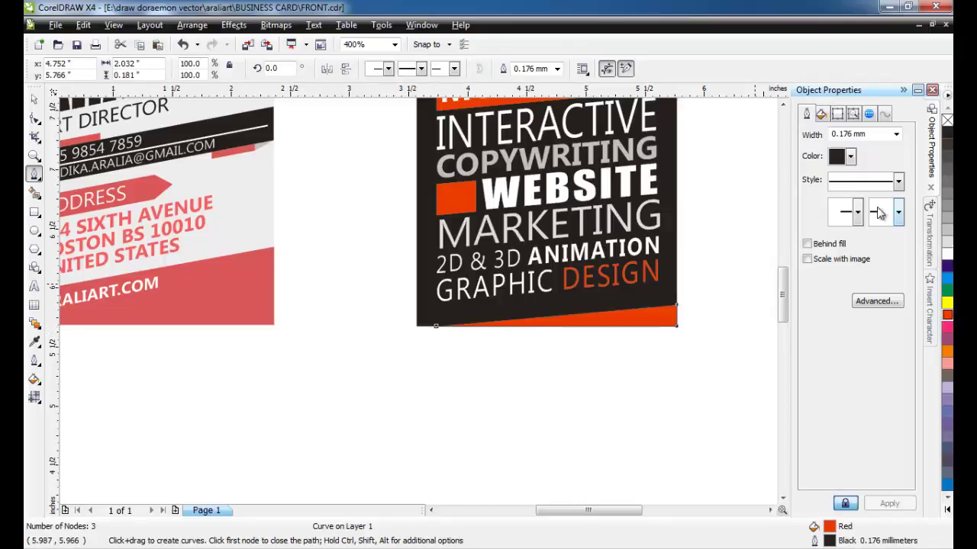
pyautogui.click(896, 135)
pyautogui.click(839, 144)
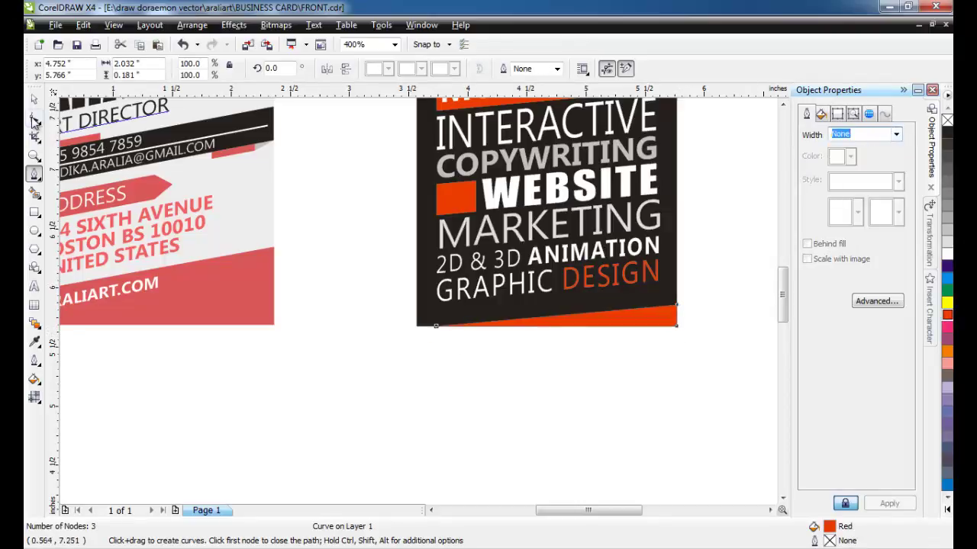
pyautogui.press('space')
pyautogui.scroll(-2, 550, 251)
pyautogui.scroll(2, 431, 385)
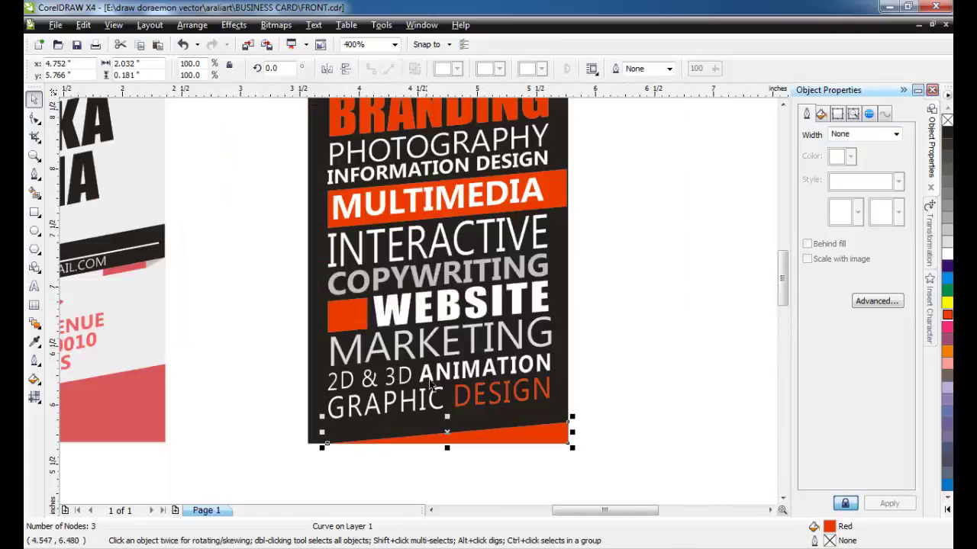
# Select the INTERACTIVE to GRAPHIC DESIGN lines and orange square, excluding the wedge, and lower them slightly
pyautogui.click(433, 404)
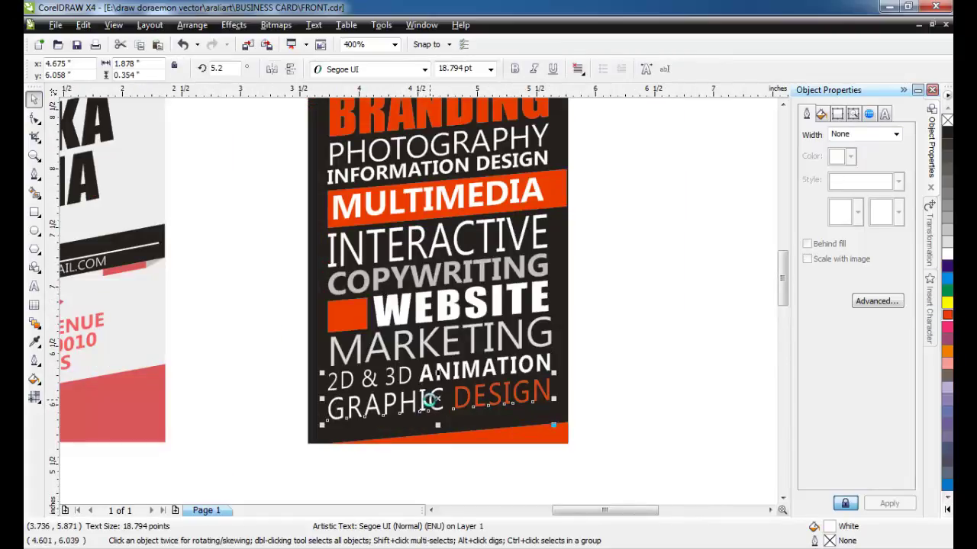
pyautogui.click(427, 375)
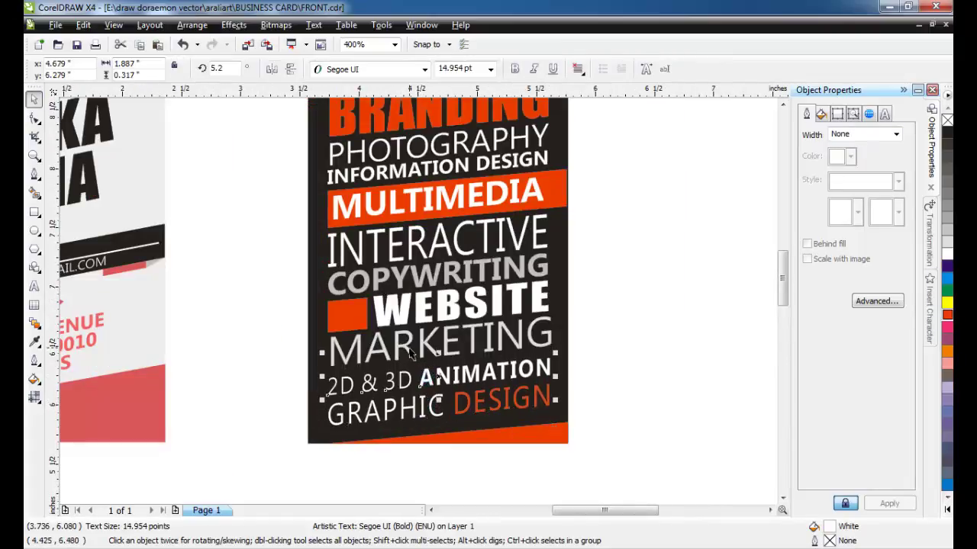
pyautogui.click(410, 311)
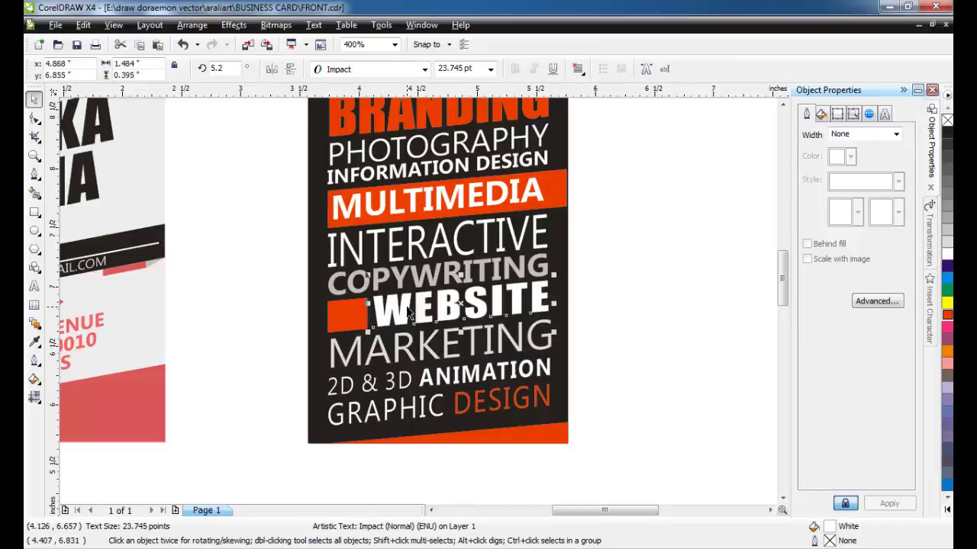
pyautogui.keyDown('shift'); pyautogui.click(349, 317); pyautogui.keyUp('shift')
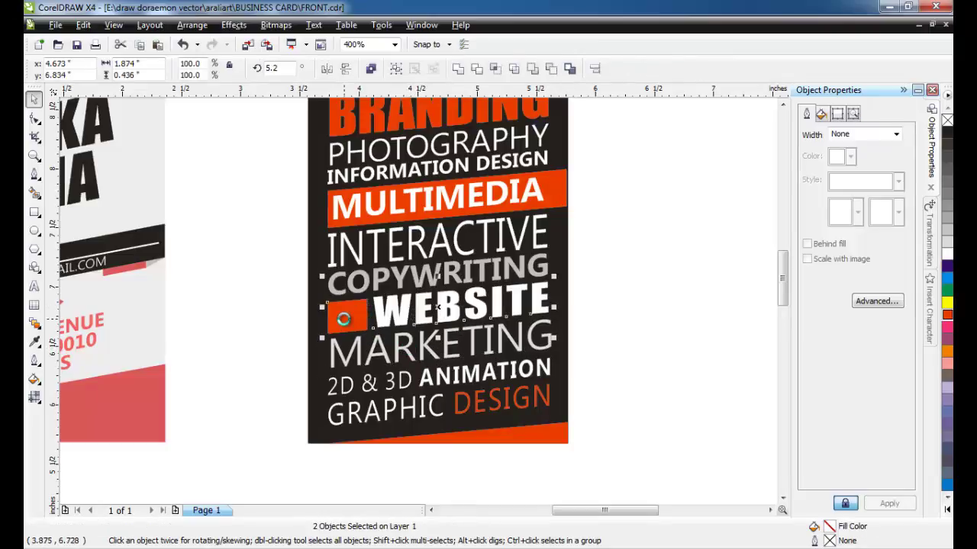
pyautogui.moveTo(290, 278); pyautogui.dragTo(649, 442)
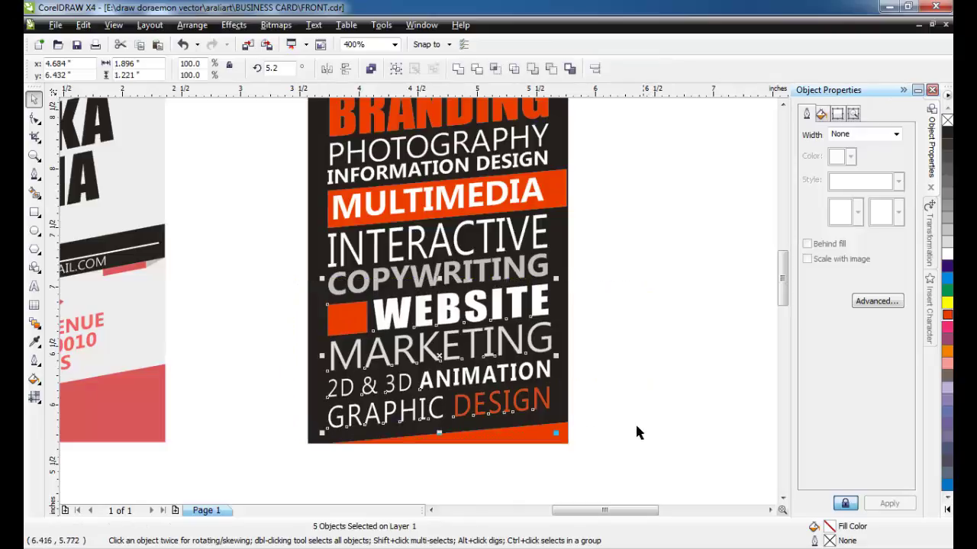
pyautogui.moveTo(272, 244); pyautogui.dragTo(674, 449)
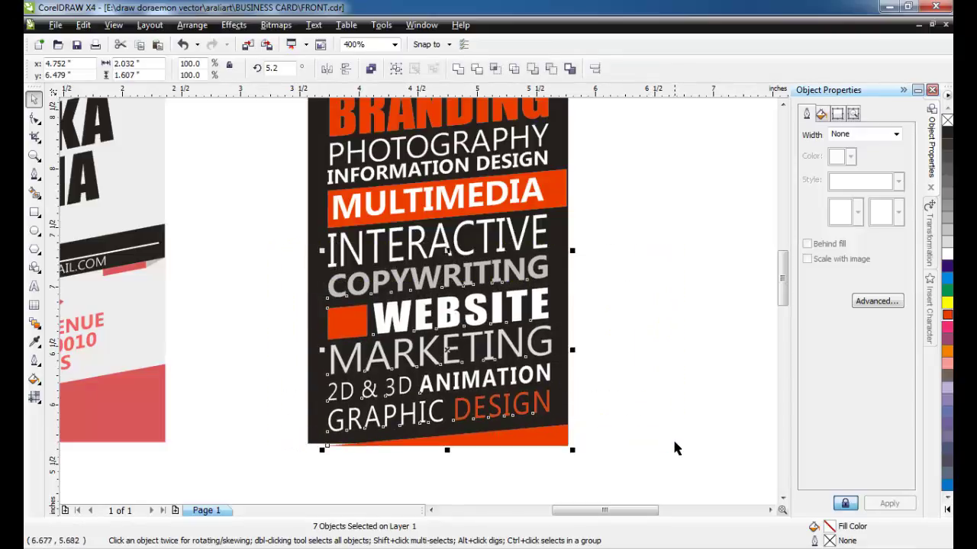
pyautogui.hotkey('ctrl', 'z')
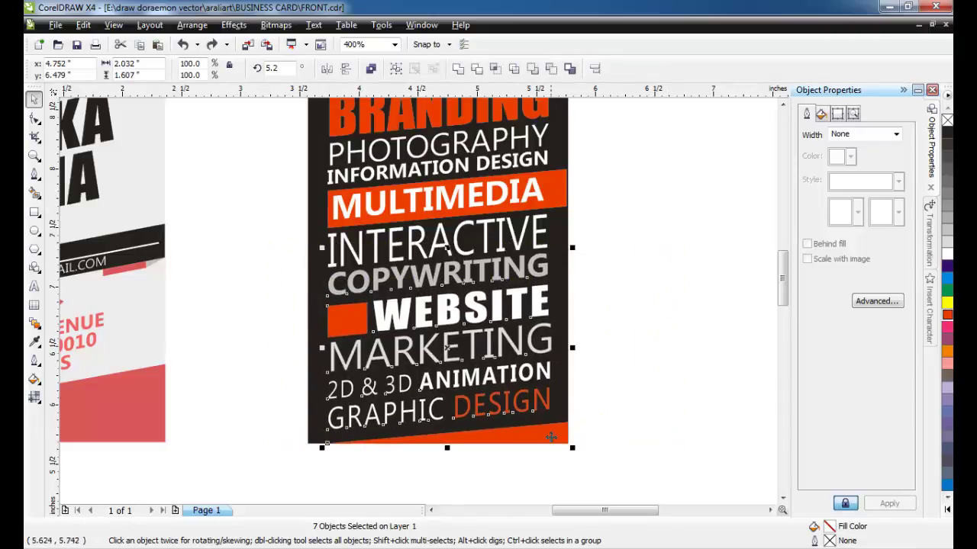
pyautogui.keyDown('shift'); pyautogui.click(551, 436); pyautogui.keyUp('shift')
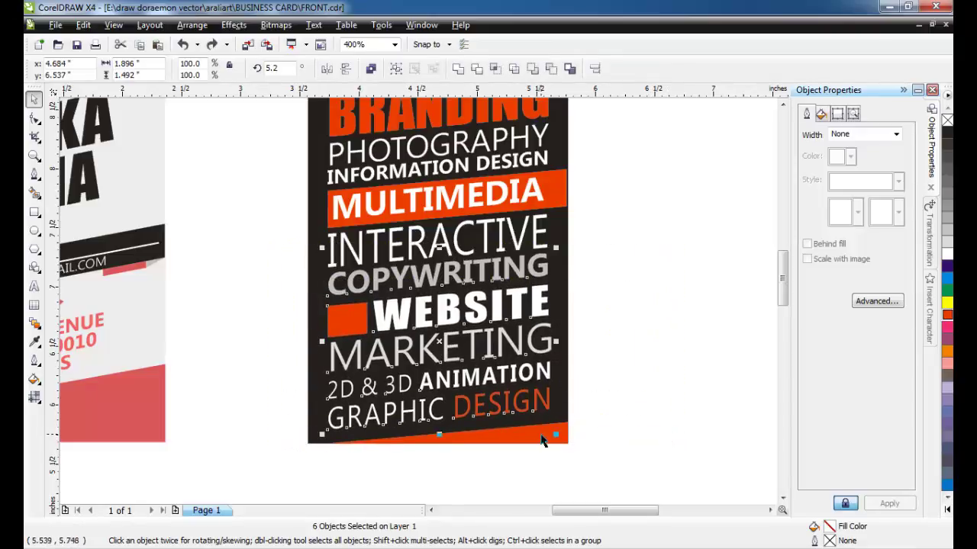
# Select all sixteen back-card pieces, set their outline to None, and group them
pyautogui.click(637, 268)
pyautogui.scroll(-2, 412, 286)
pyautogui.scroll(1, 412, 286)
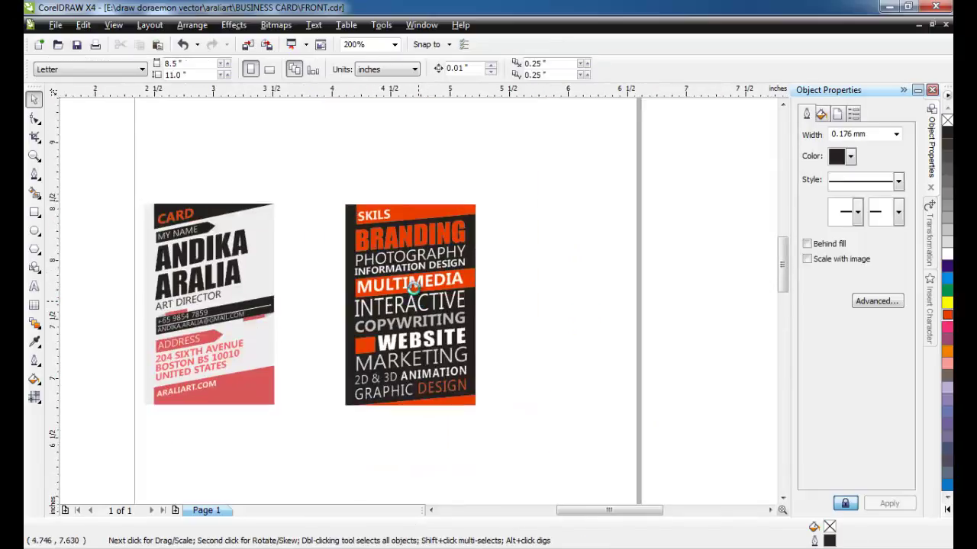
pyautogui.scroll(1, 412, 286)
pyautogui.scroll(-2, 407, 302)
pyautogui.scroll(1, 396, 211)
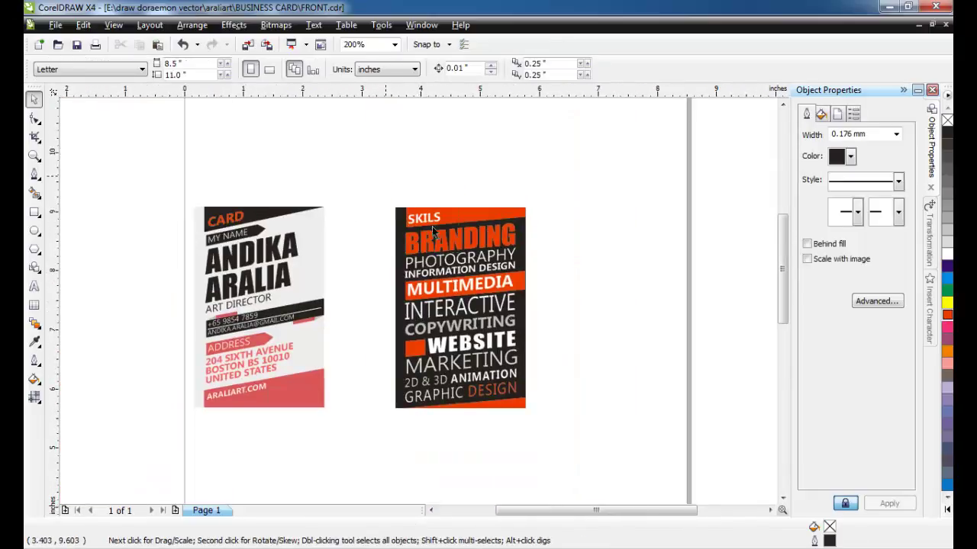
pyautogui.moveTo(382, 195); pyautogui.dragTo(572, 442)
pyautogui.click(896, 135)
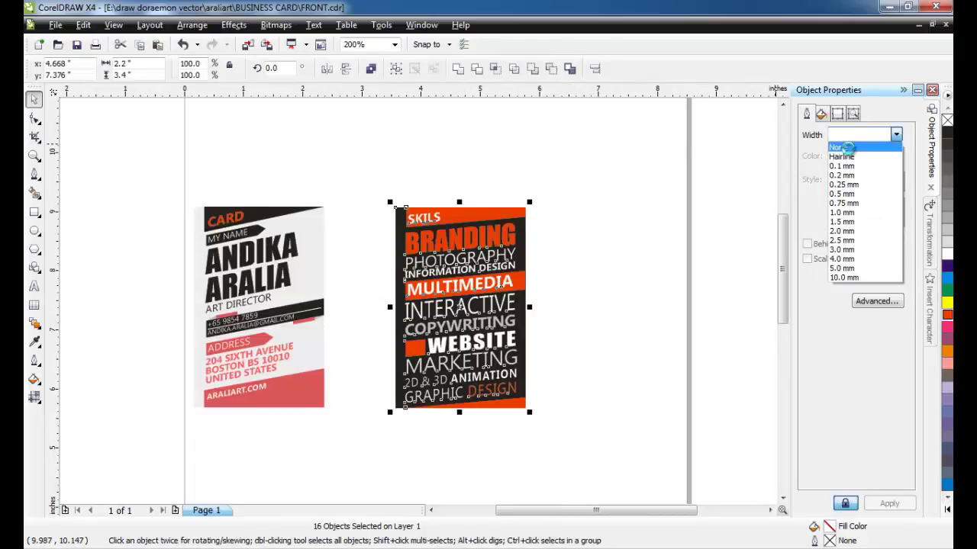
pyautogui.click(847, 142)
pyautogui.click(395, 69)
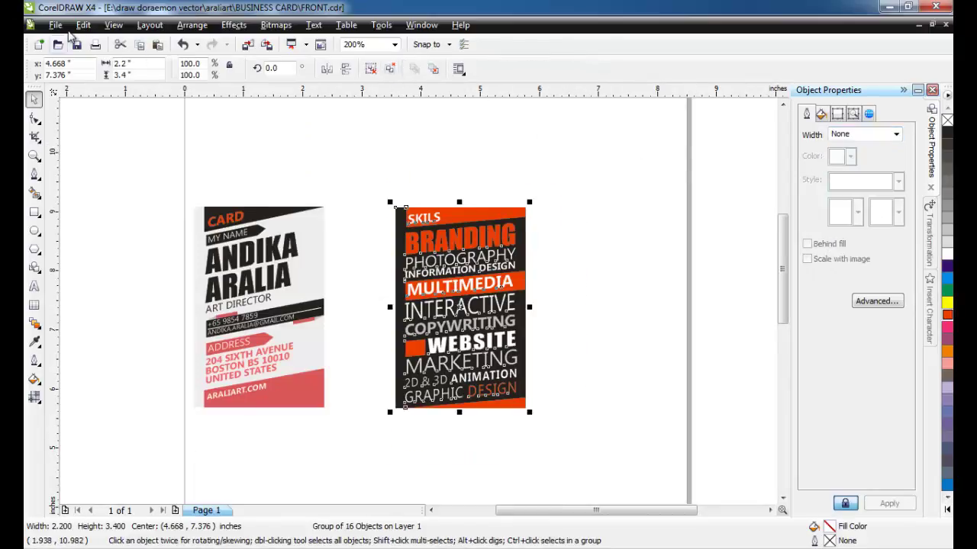
pyautogui.click(55, 25)
# Export the selected card as a JPG named BACK, accepting the bitmap and JPEG settings
pyautogui.click(83, 219)
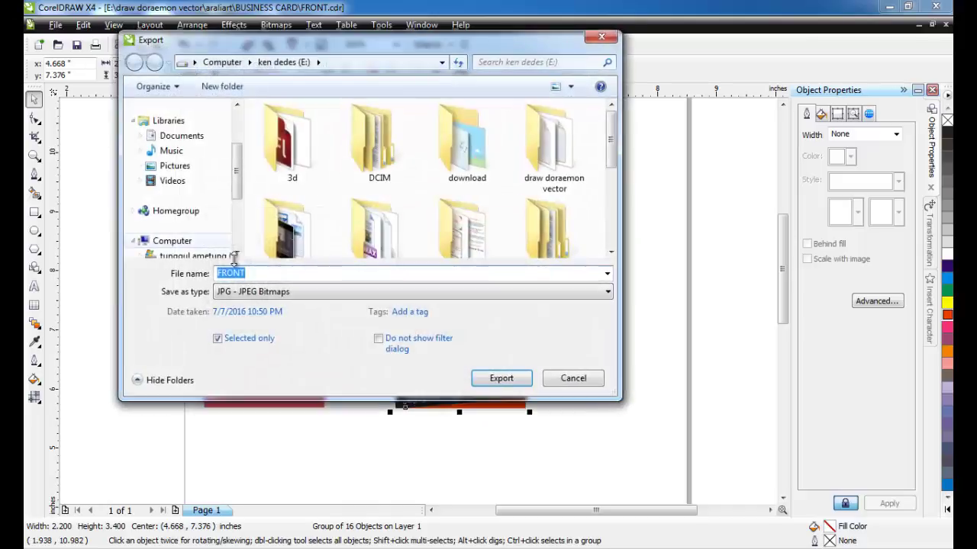
pyautogui.write('B')
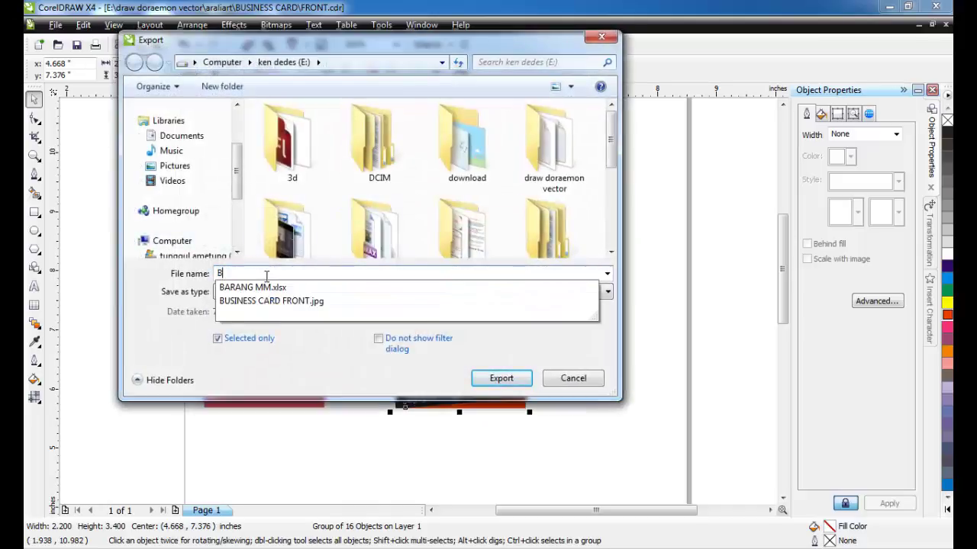
pyautogui.write('ACK')
pyautogui.click(501, 378)
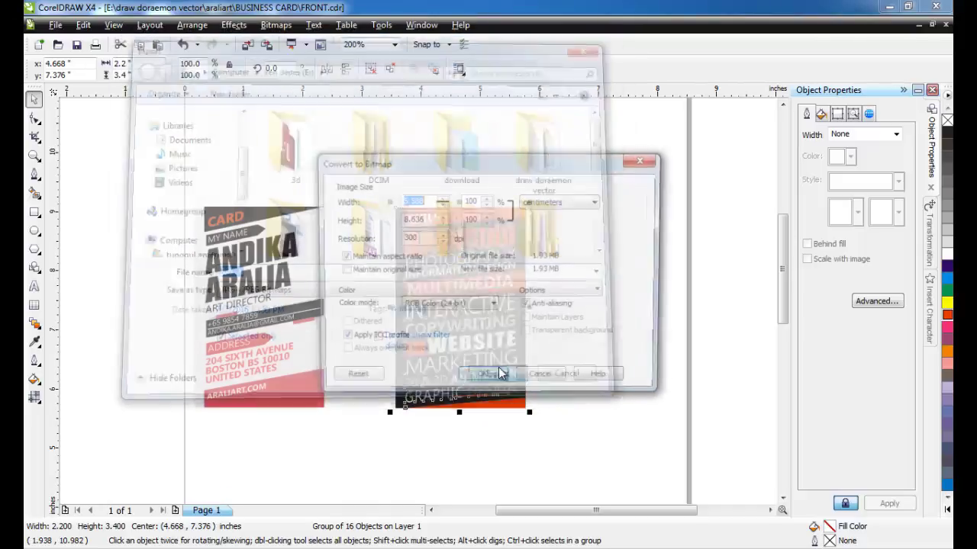
pyautogui.click(496, 378)
pyautogui.click(489, 385)
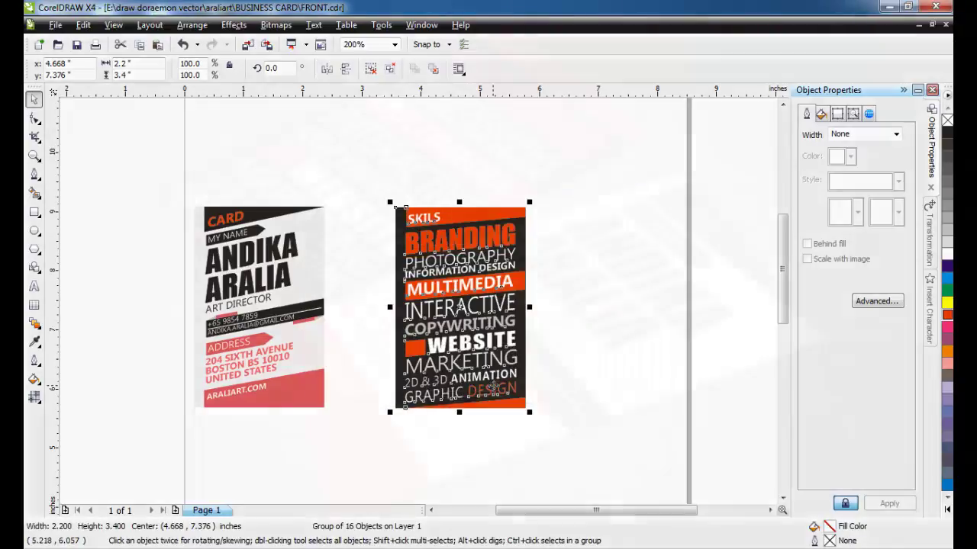